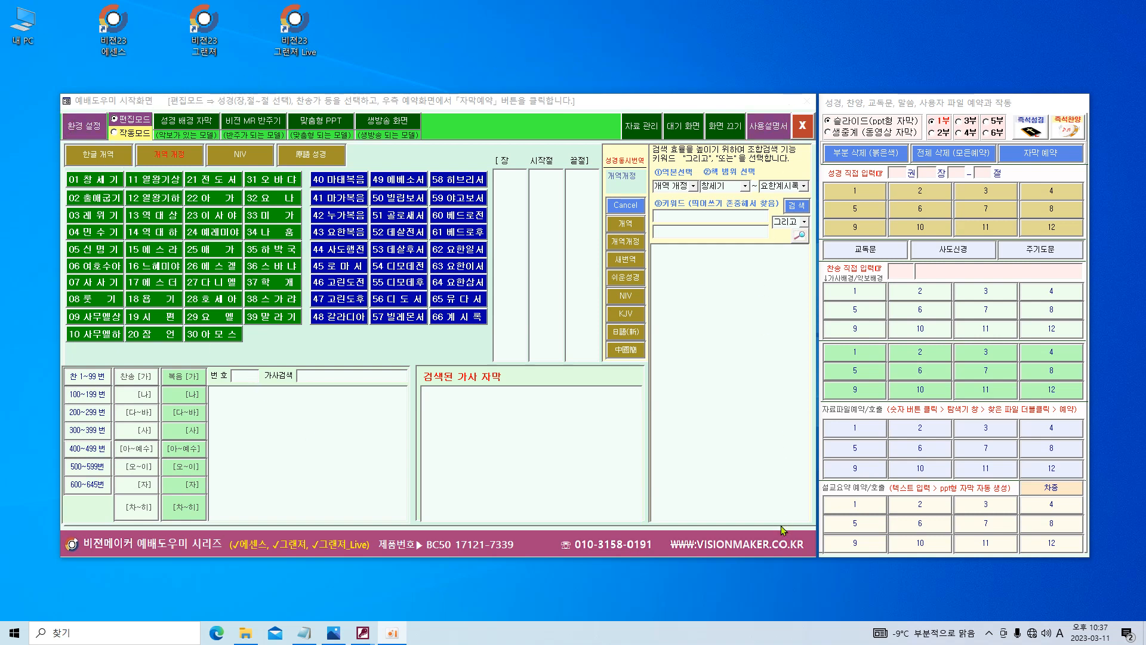
left_click(536, 102)
mouse_move(535, 103)
left_mouse_down()
mouse_move(485, 105)
mouse_move(530, 104)
left_mouse_up()
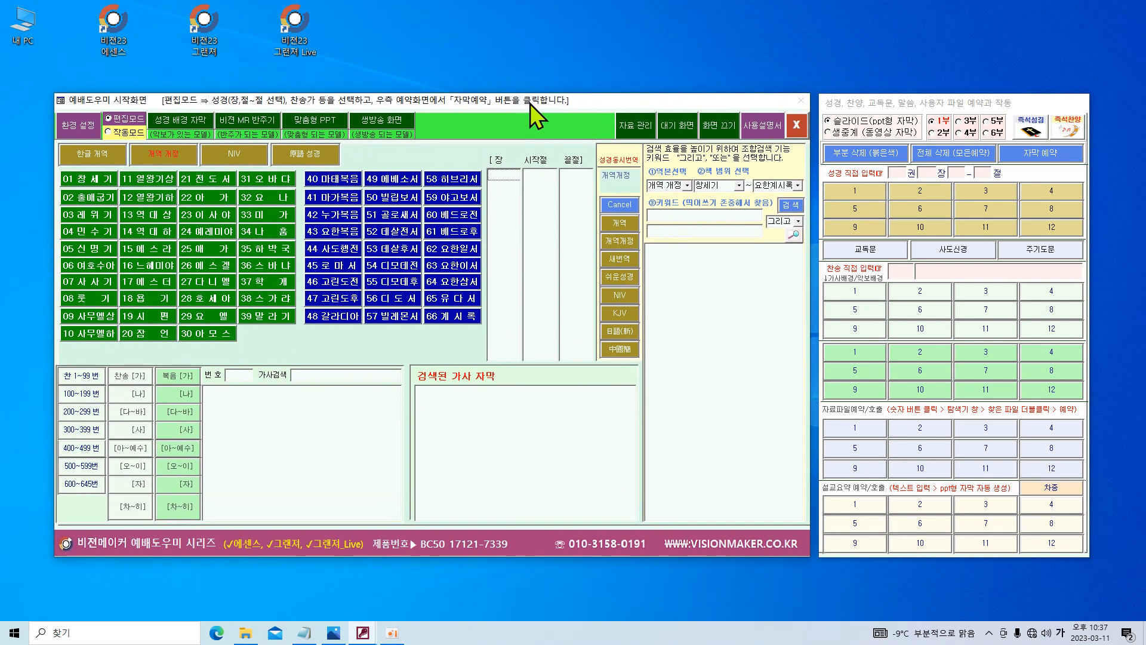
mouse_move(926, 105)
left_mouse_down()
mouse_move(919, 80)
mouse_move(979, 60)
mouse_move(926, 102)
left_mouse_up()
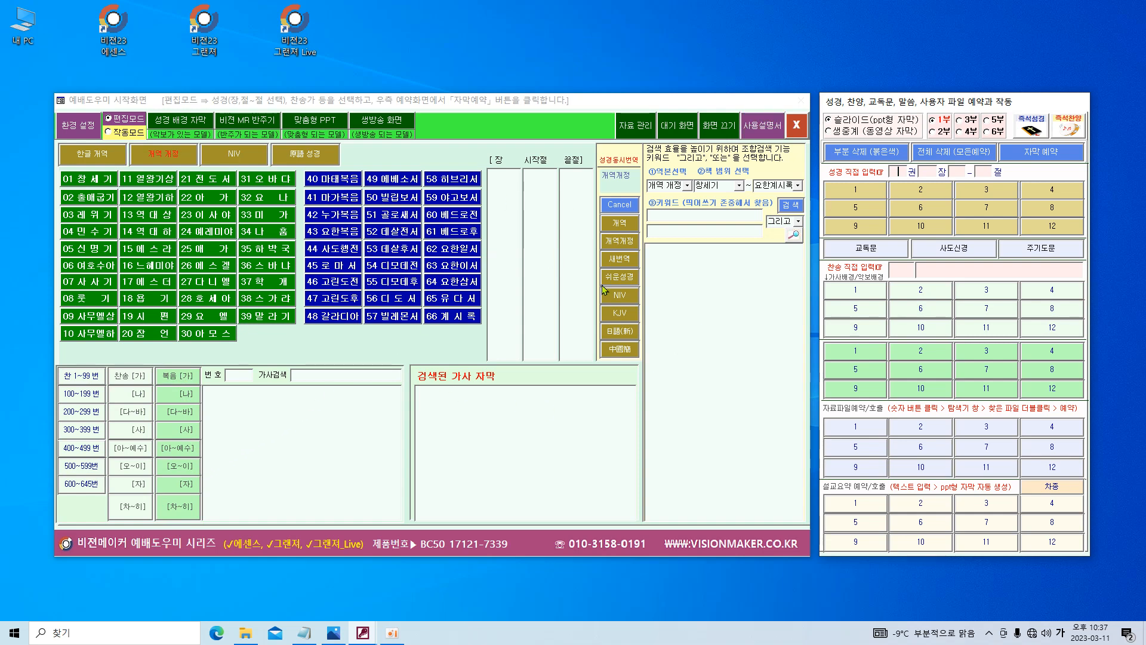
mouse_move(979, 102)
left_mouse_down()
mouse_move(989, 99)
mouse_move(978, 99)
left_mouse_up()
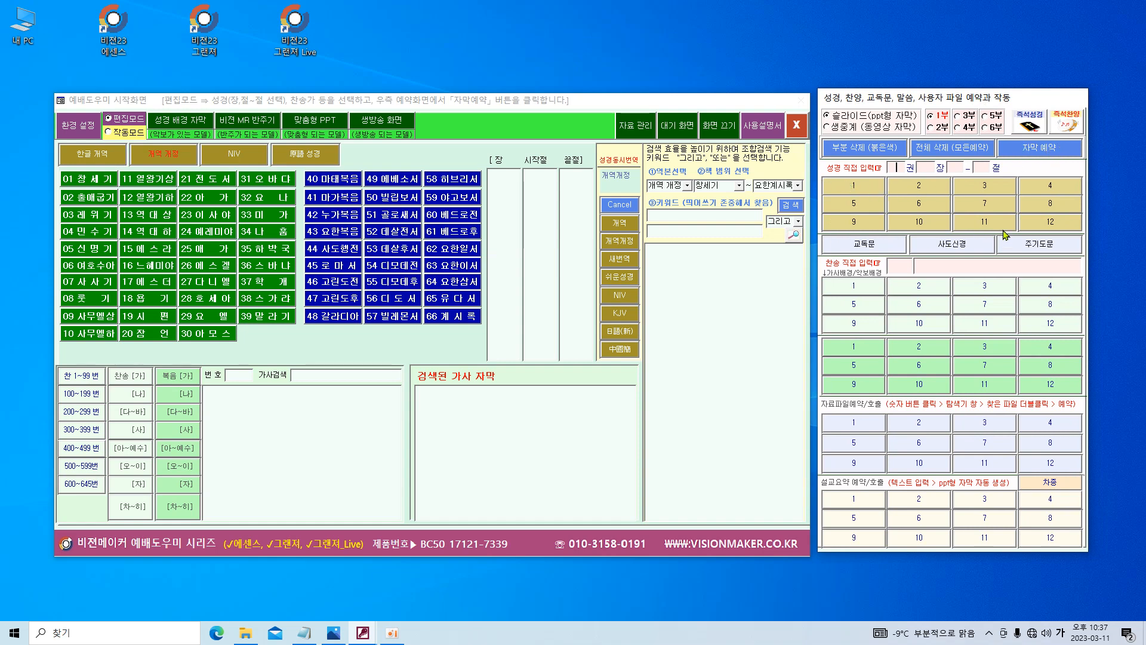
Choose responsive reading (교독문) 81 for the first service's reservations
left_click(872, 246)
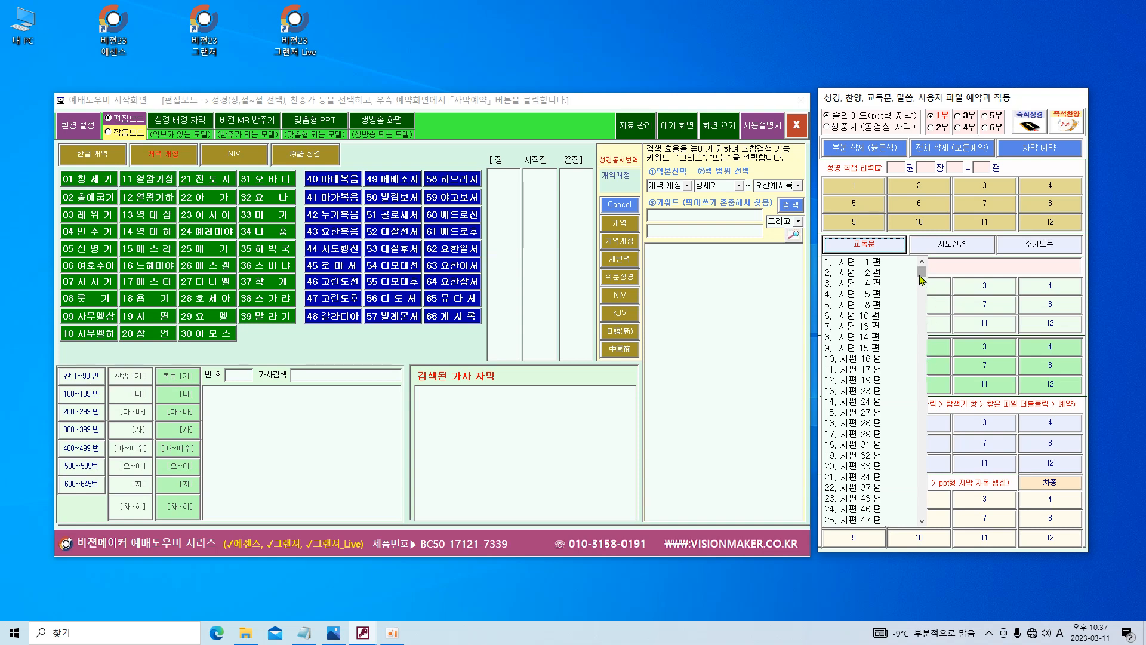
left_click_drag(922, 276, 923, 417)
left_click(864, 392)
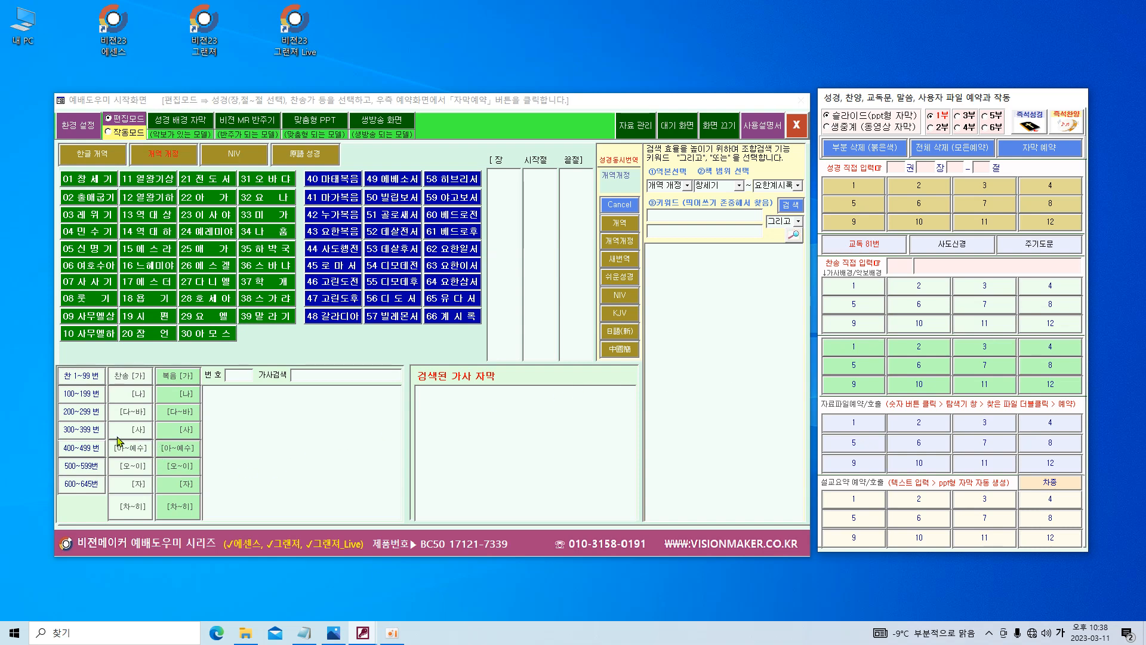
Reserve subtitles for hymn 0301 지금까지 지내 온 것 (1) from the 300~399 hymn group
left_click(94, 435)
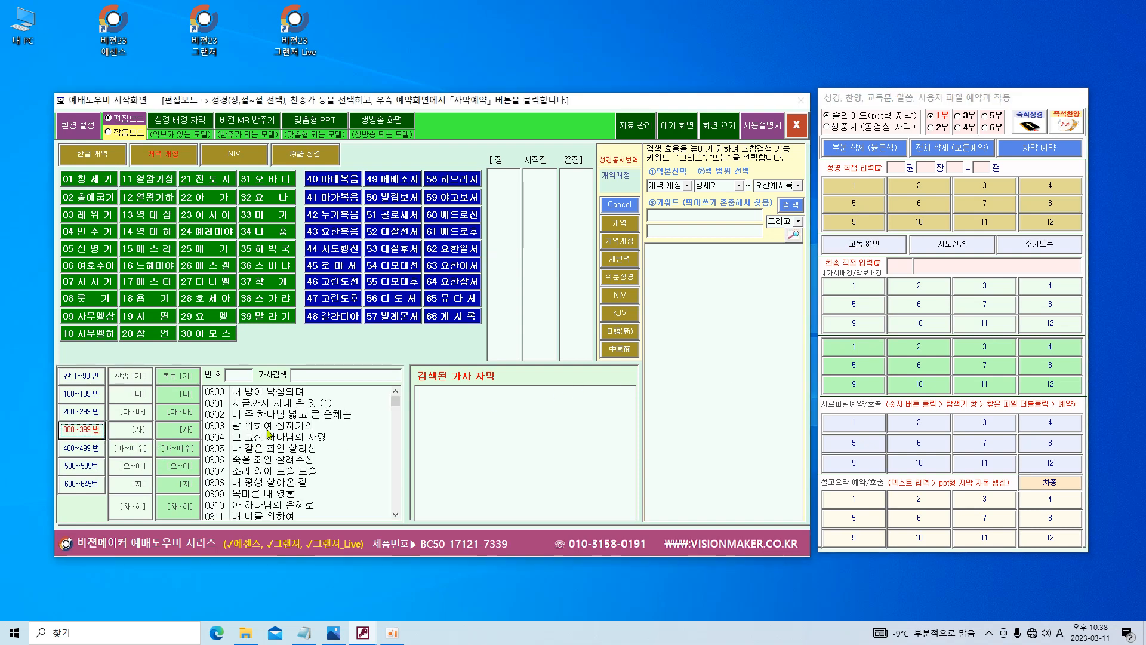
left_click(272, 403)
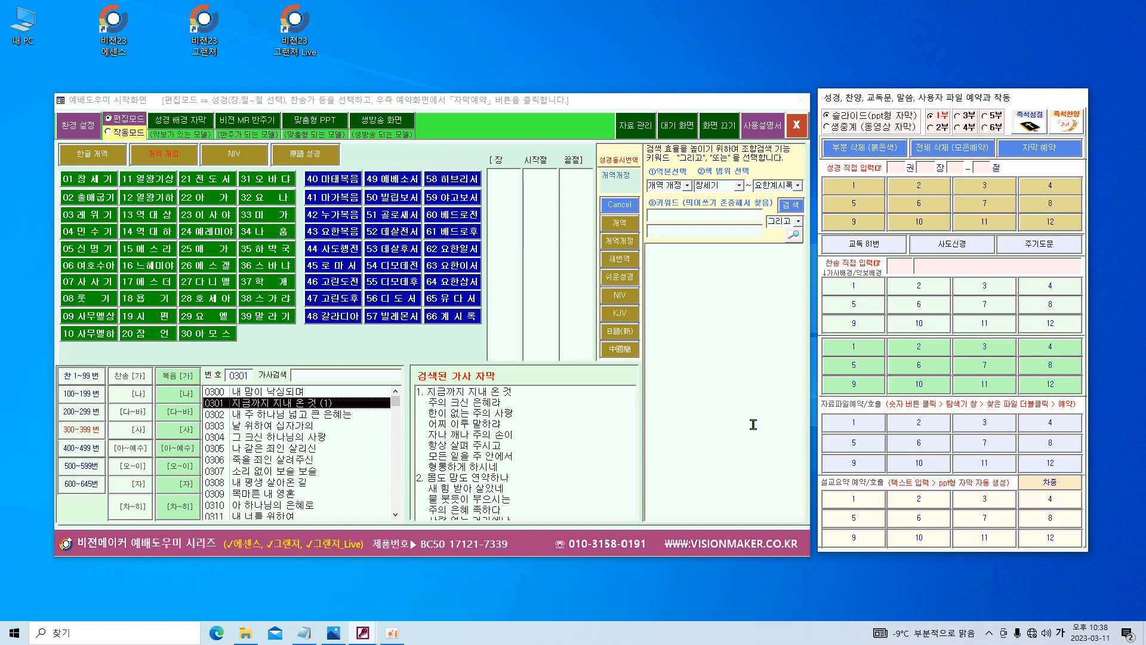
left_click(1064, 153)
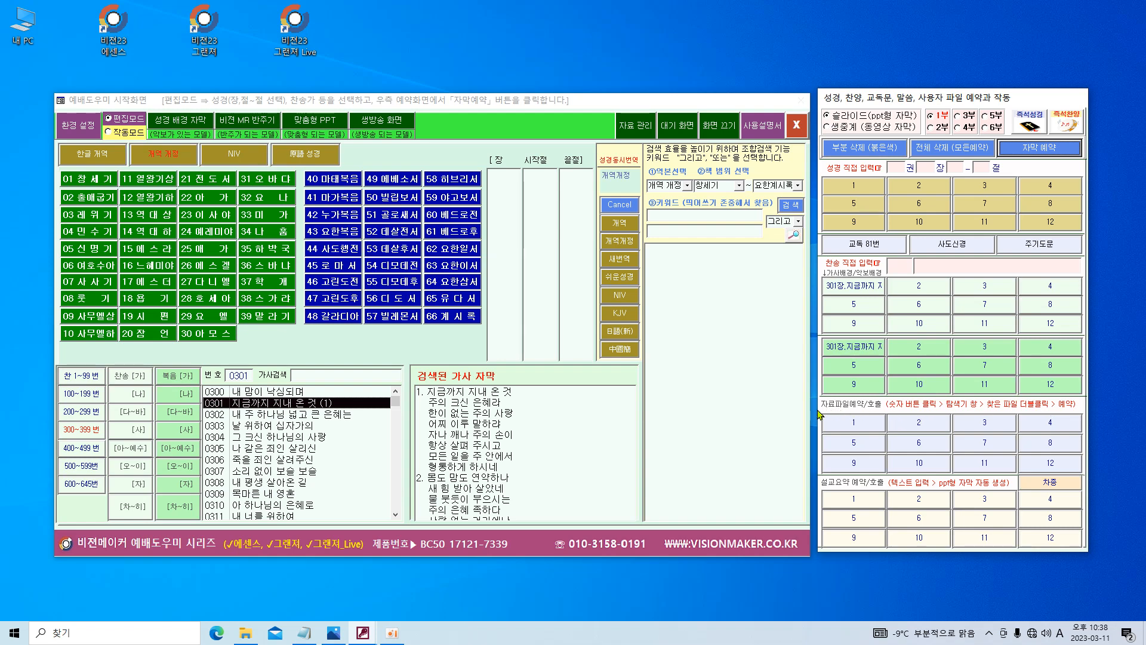
Reserve the presentation 믿음에 대하여 from the VisionUser folder 예배_파워포인트 in data file slot 1
left_click(854, 425)
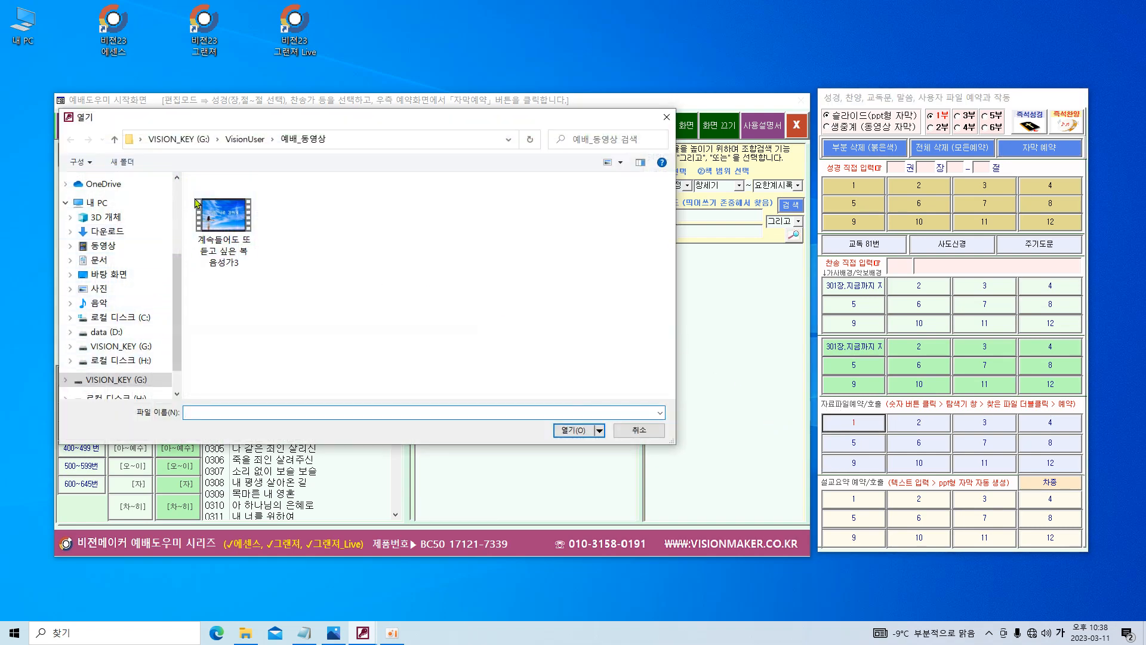
left_click(245, 138)
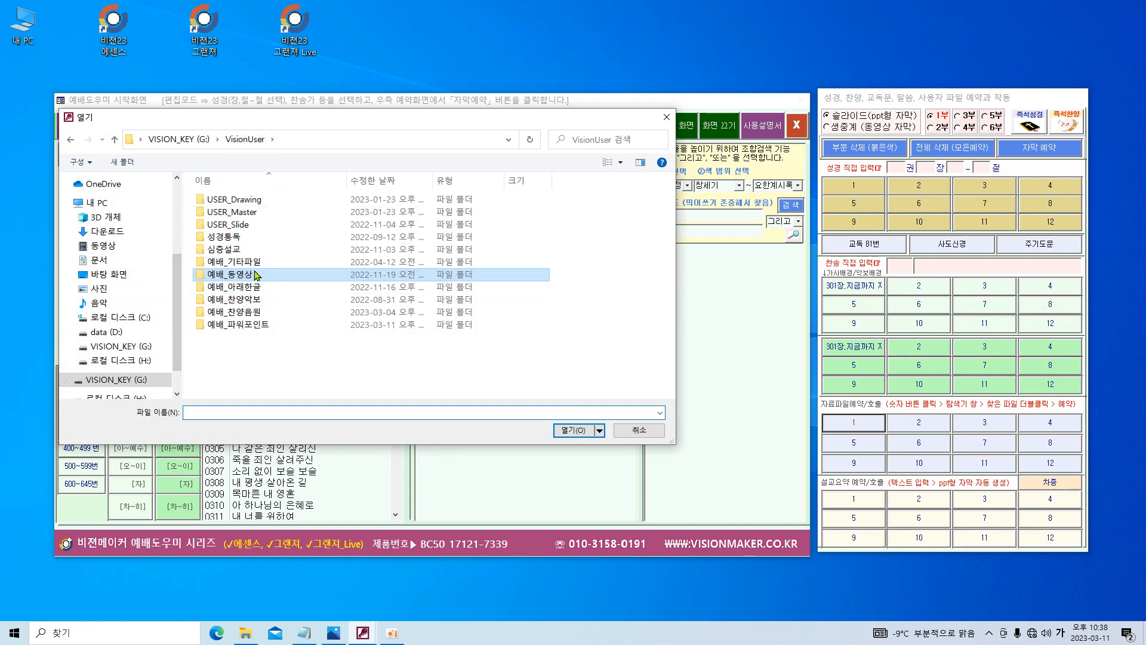
left_click(260, 325)
double_click(261, 326)
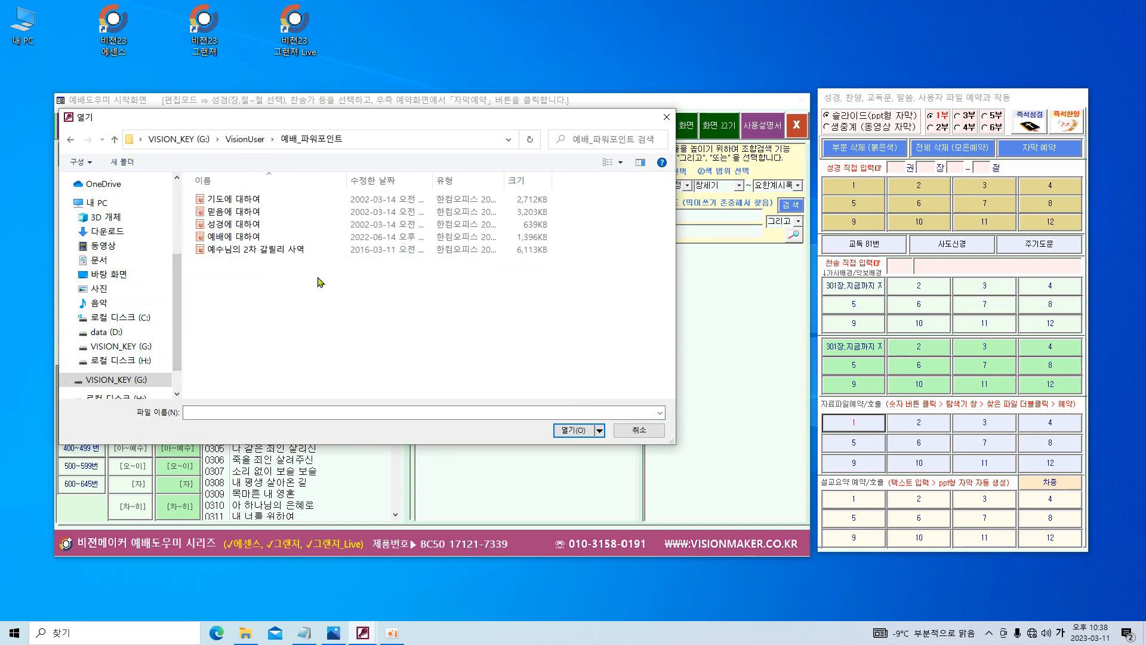
double_click(251, 214)
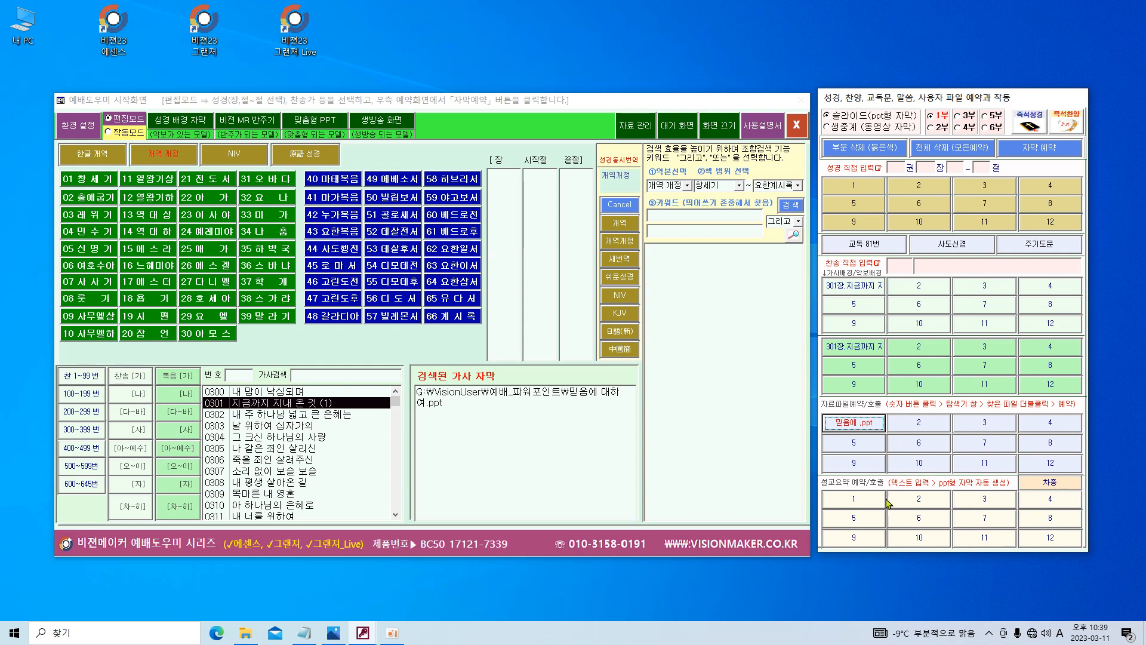
Open sermon summary slot 1 for editing and enter the title 모임 & 교제
left_click(865, 501)
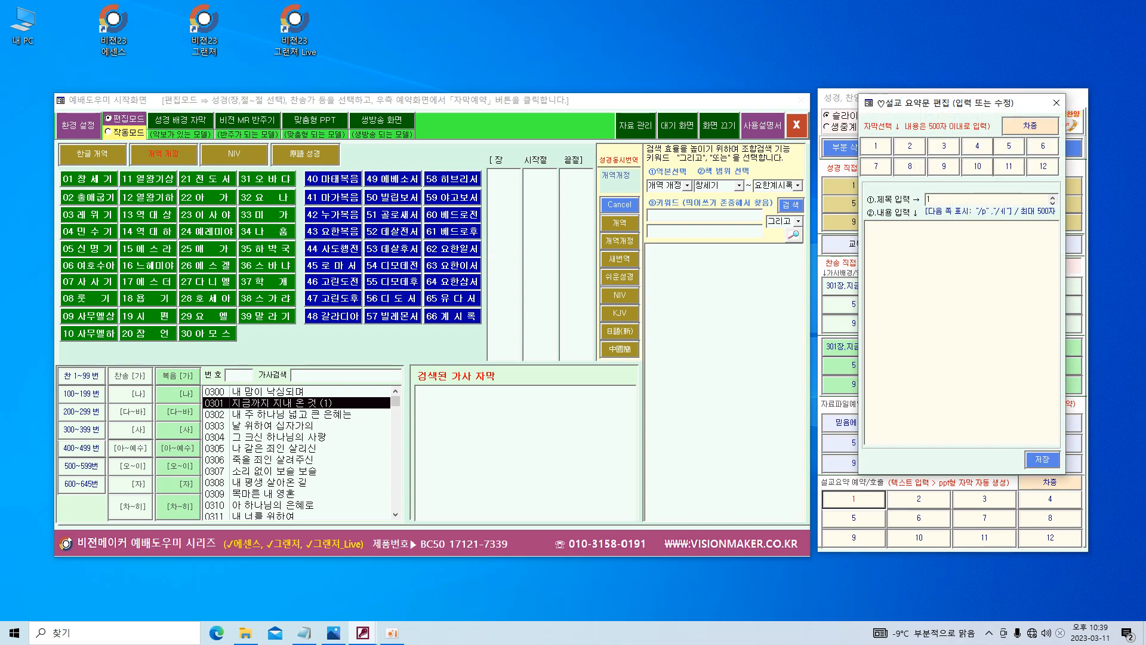
key("alt+Tab")
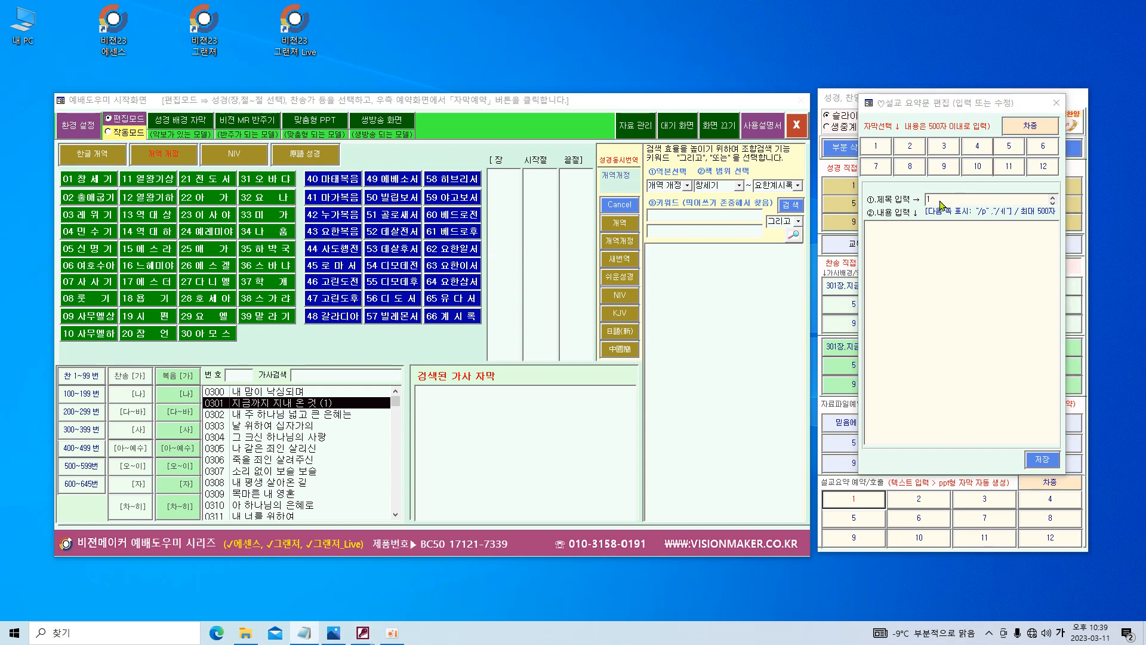
key("alt+Tab")
type("모임 & 교제")
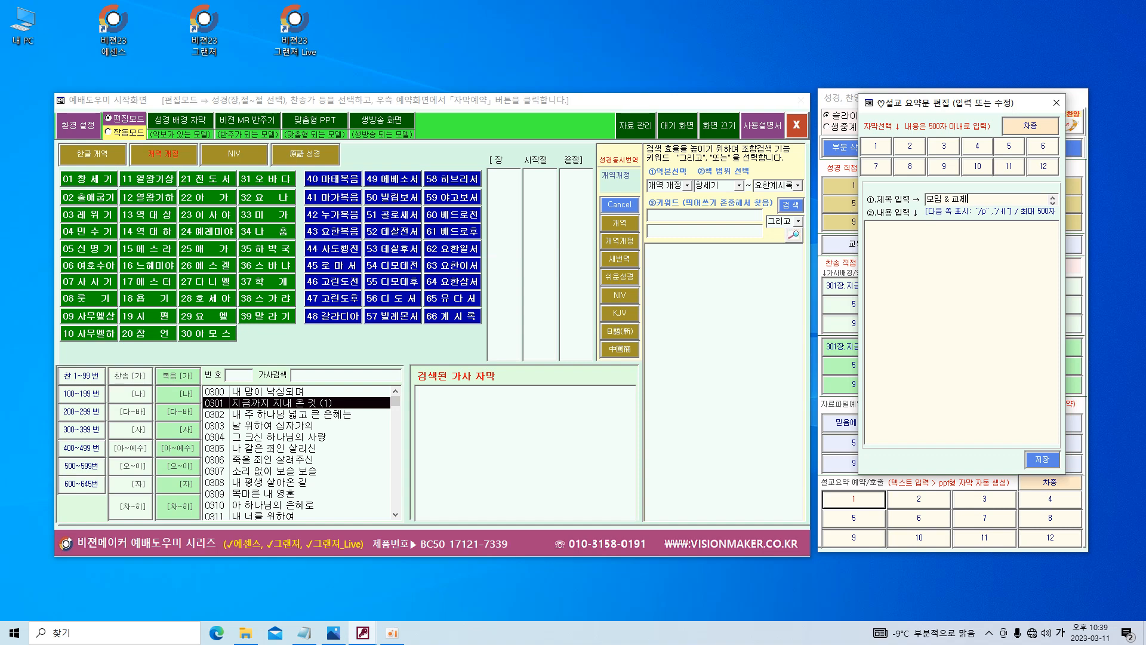
key("alt+Tab")
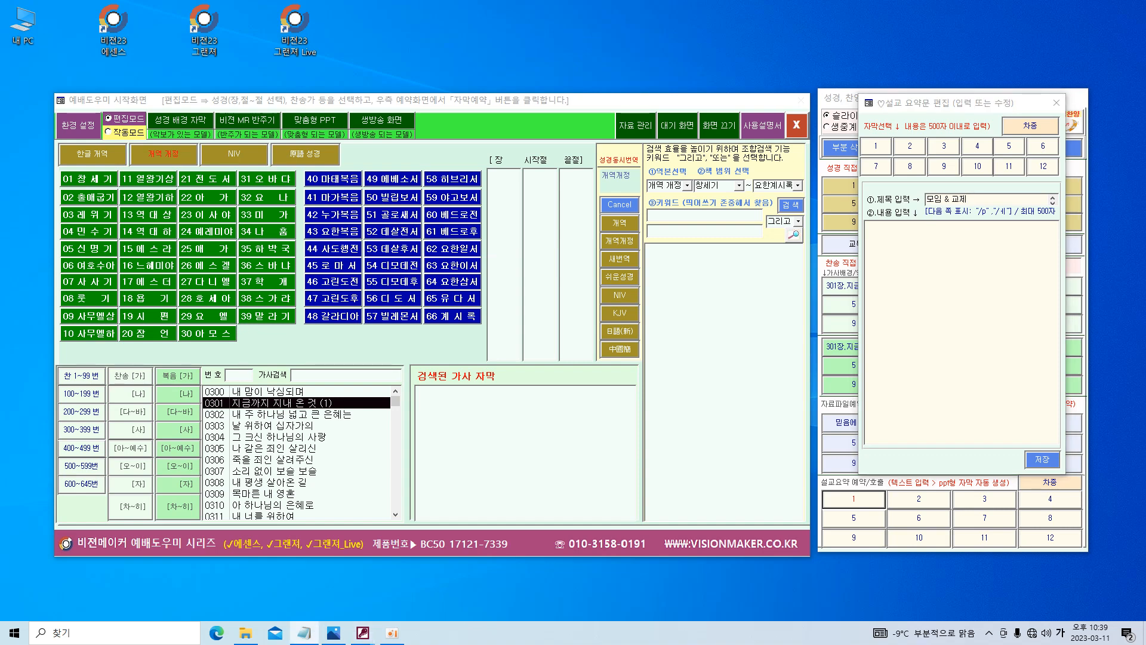
Enter the summary body and save it: 1)제1남선교회 월례회 오늘 점심식사 후, 소예배실 2)장로 월례회 오후 예배후 기획위원실 3)족구모임: 오후 4시 ◎◎체육센터 족구장
left_click(905, 247)
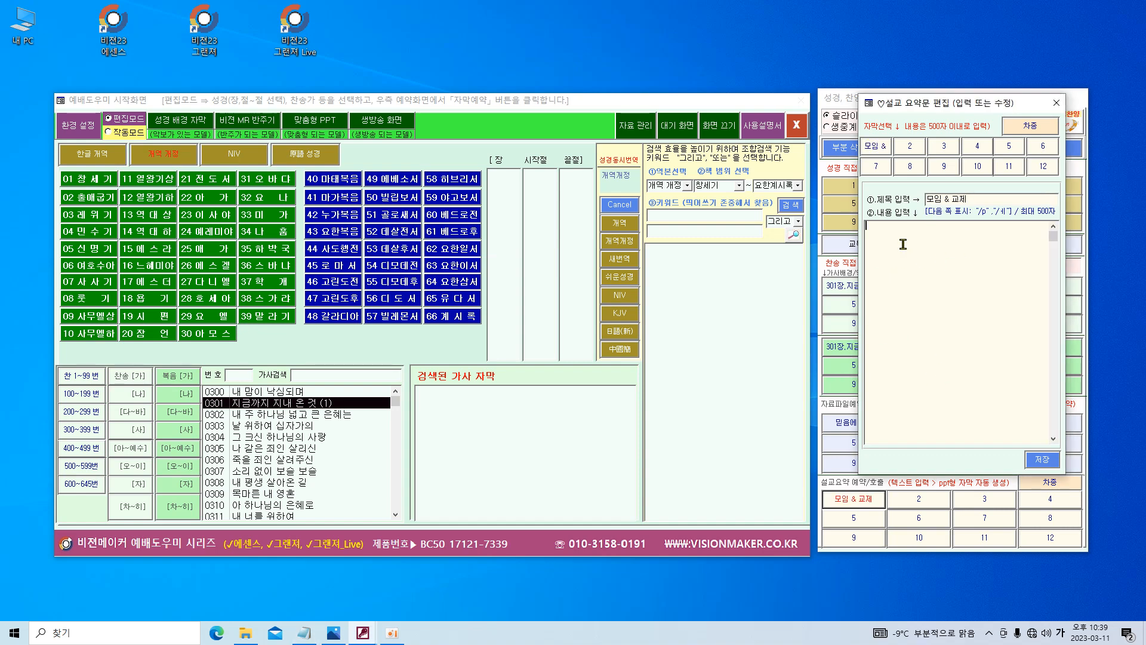
type("1)제1남선교회 월례회 오늘 점심식사 후, 소예배실 2)장로 월례회 오후 예배후 기획위원실 3)족구모임: 오후 4시 ◎◎체육센터 족구장")
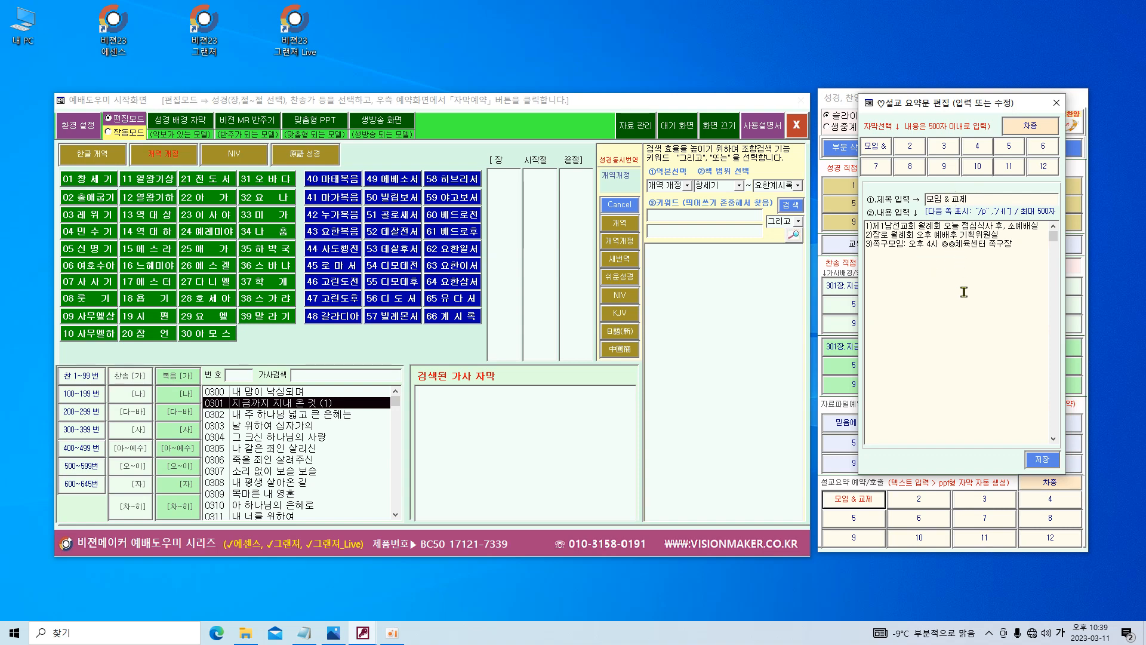
left_click(1048, 463)
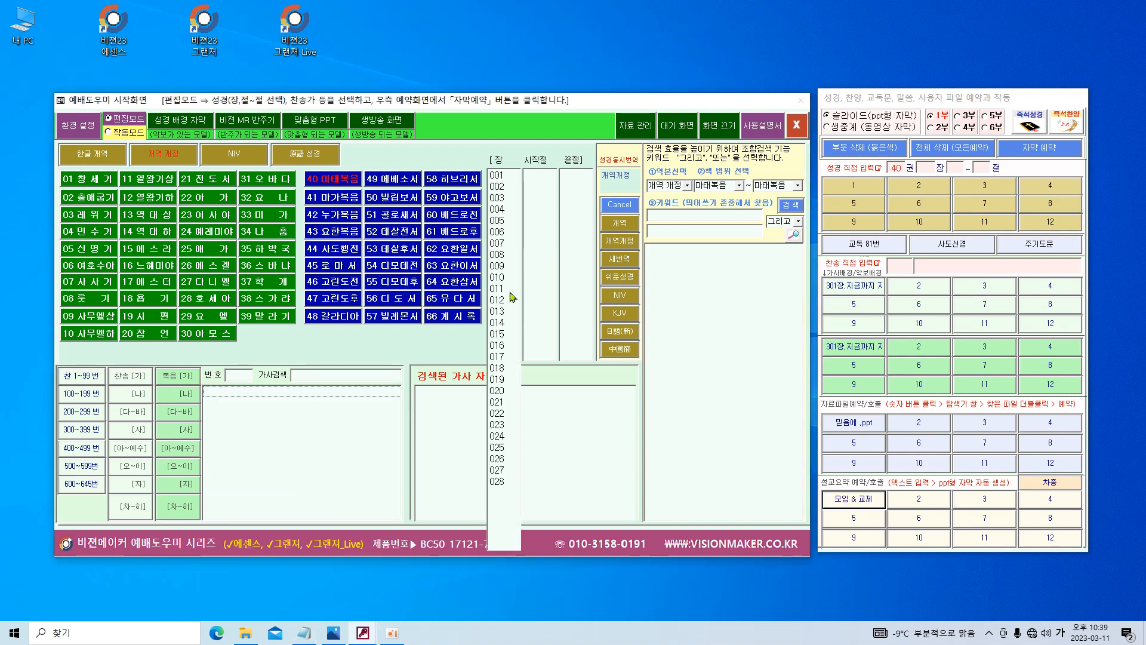
Reserve the Bible passage Matthew (마태복음) chapter 9, verses 27 to 31, as subtitles
left_click(503, 267)
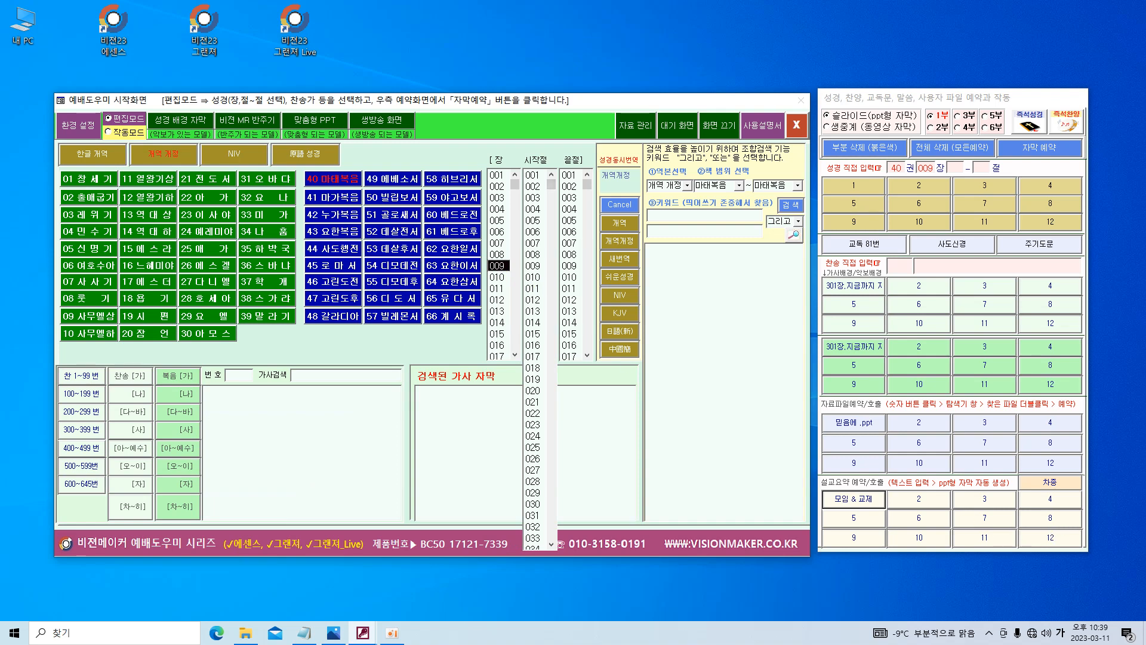
left_click(532, 470)
left_click(573, 266)
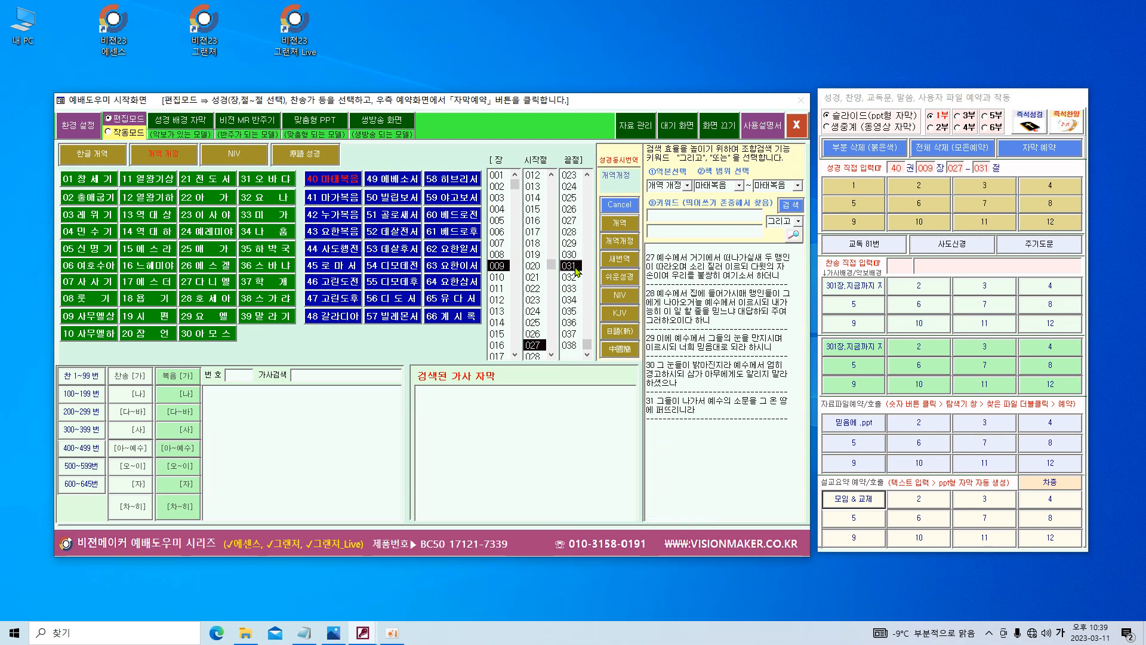
left_click(1052, 151)
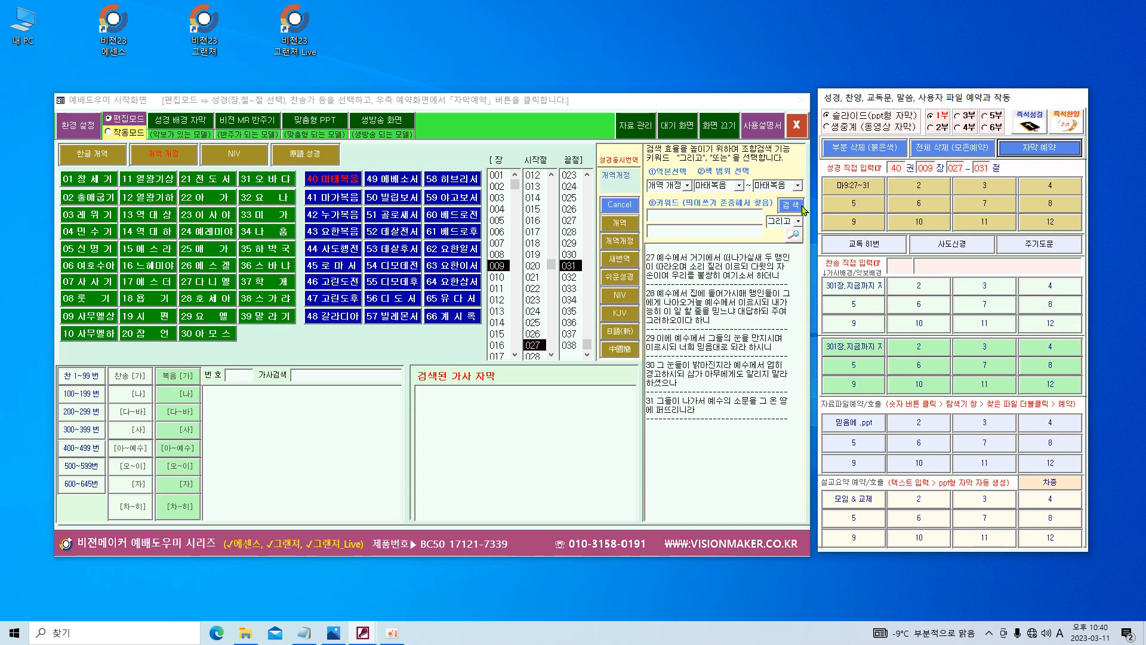
View the reservation list of the fourth service (4부), and return to the first service (1부)
left_click_drag(886, 99, 882, 104)
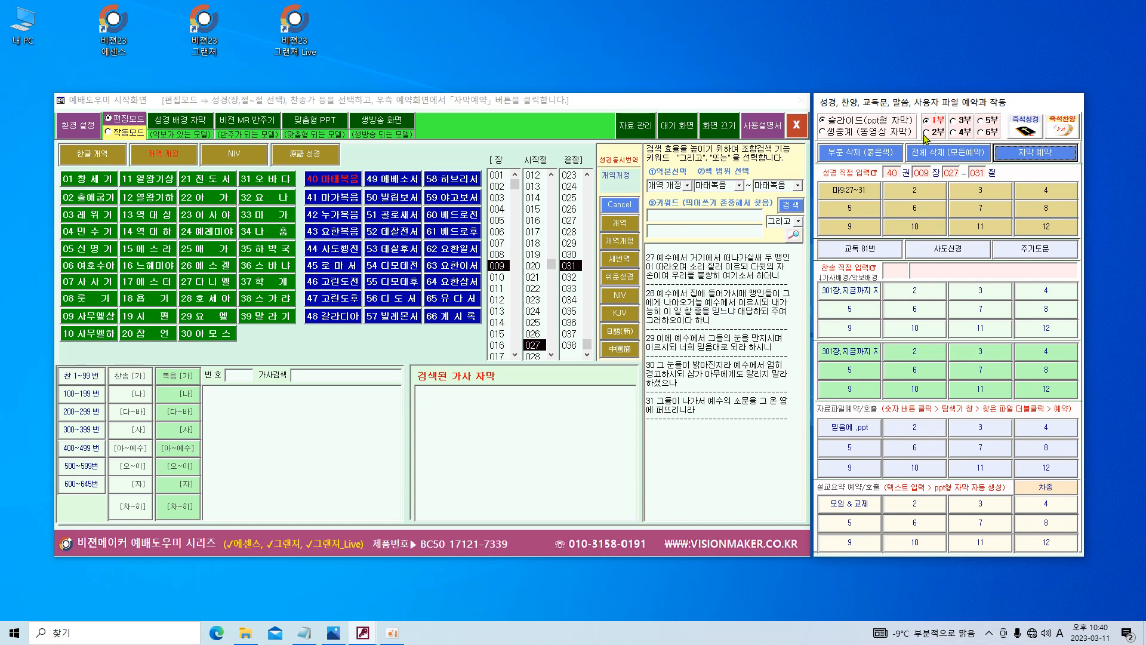
left_click(955, 133)
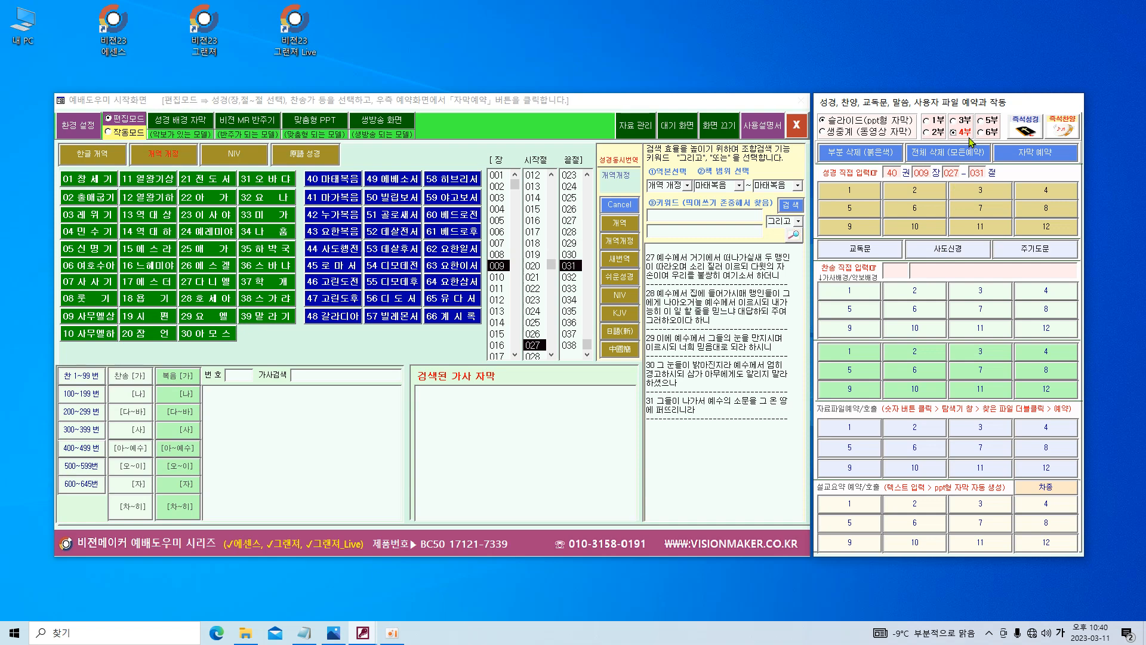
left_click(927, 121)
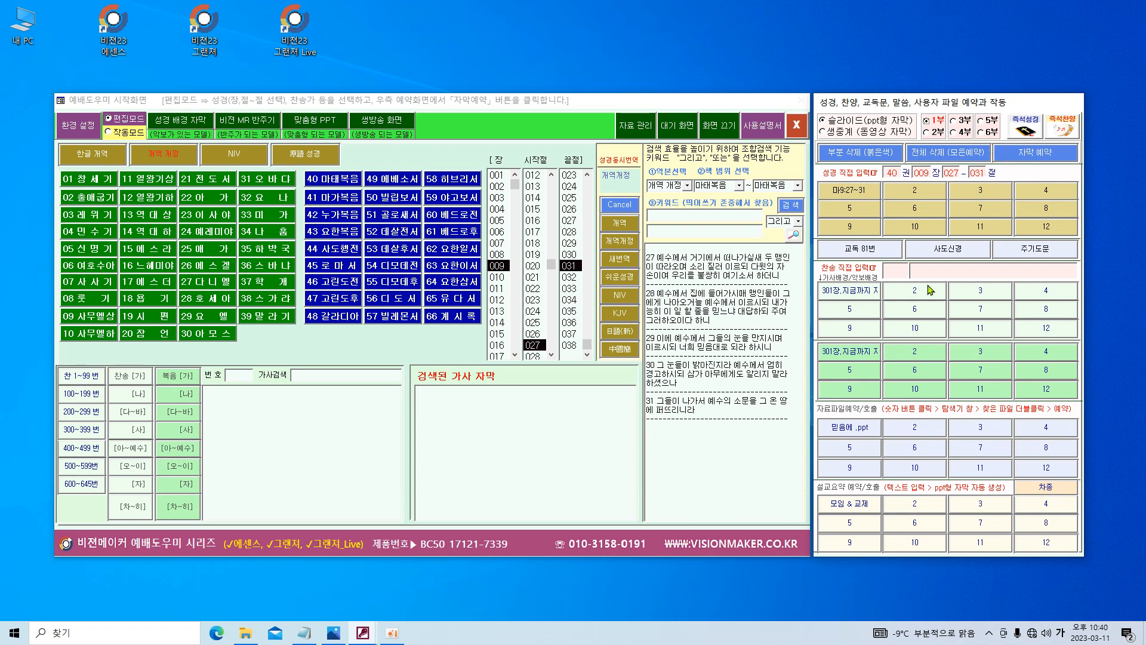
View the instant Bible (즉석성경) and instant praise (즉석찬양) windows, closing each one again
left_click(1025, 130)
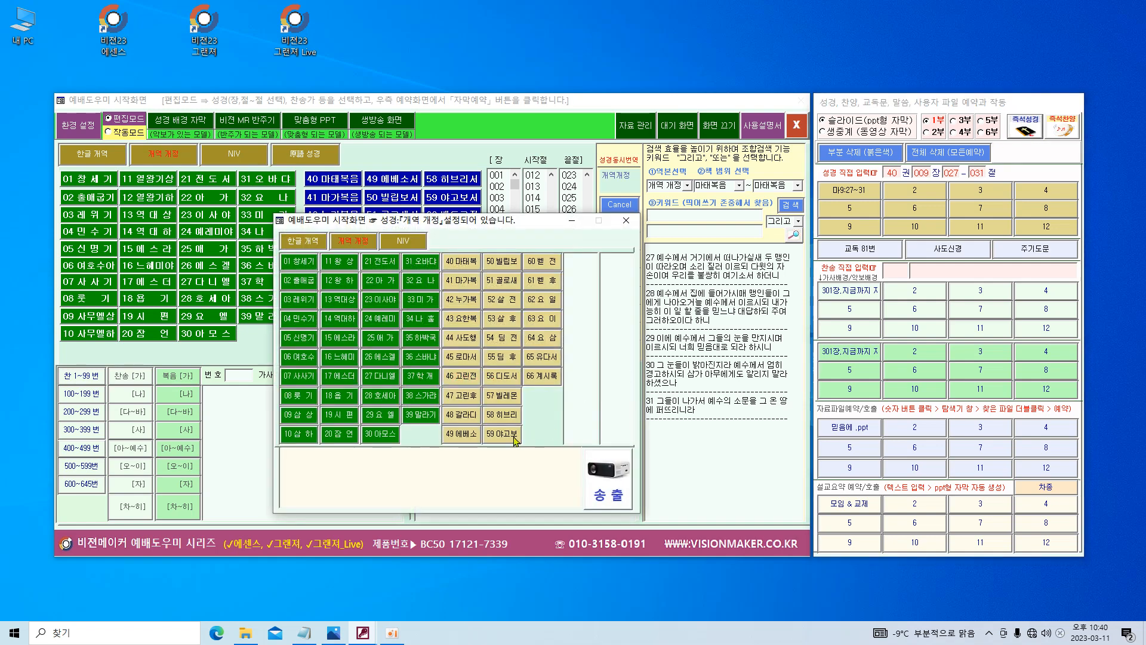
left_click(627, 220)
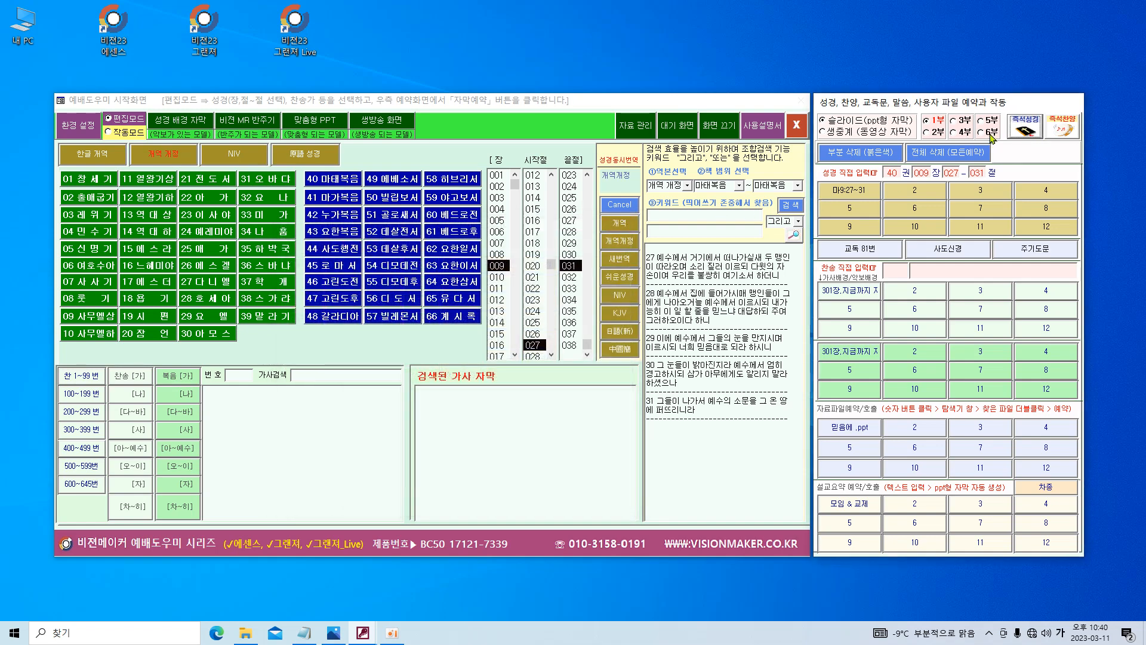
left_click(1062, 126)
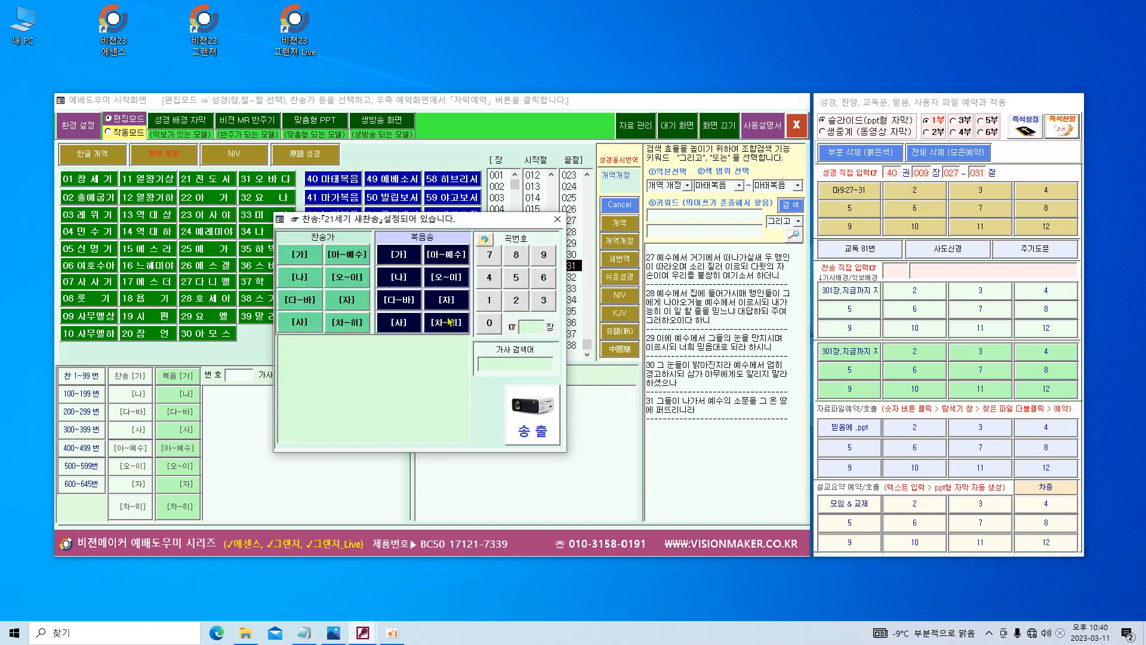
left_click(557, 220)
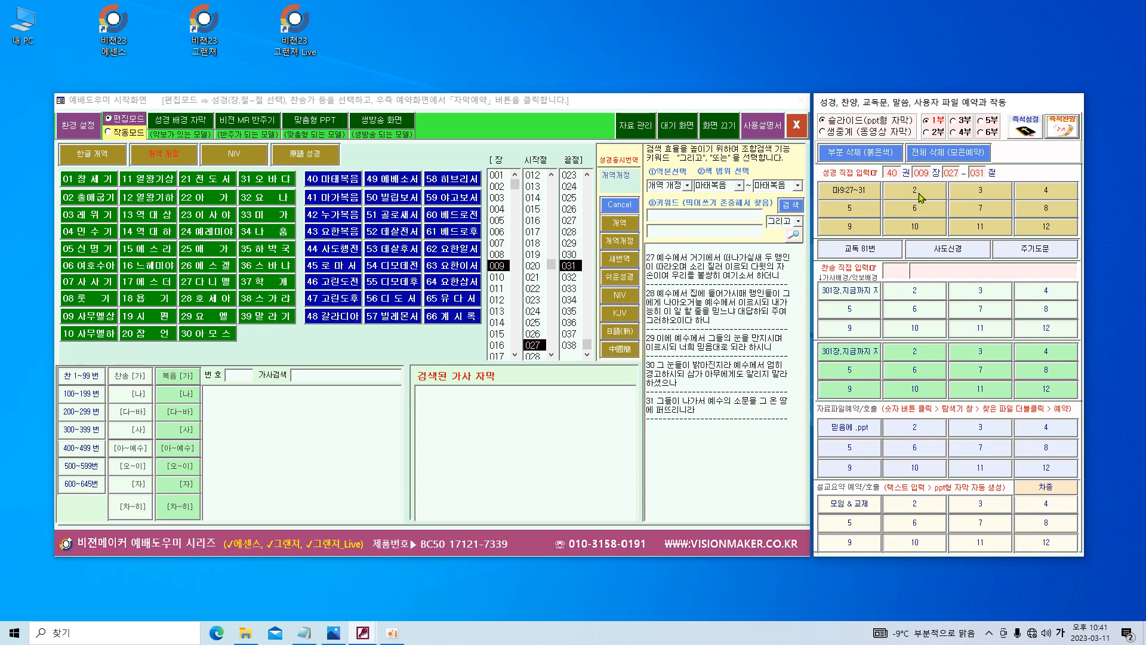
Reserve the Bible passage Colossians (골로새서) chapter 3, verses 1 to 4, as subtitles
left_click(403, 216)
left_click(505, 199)
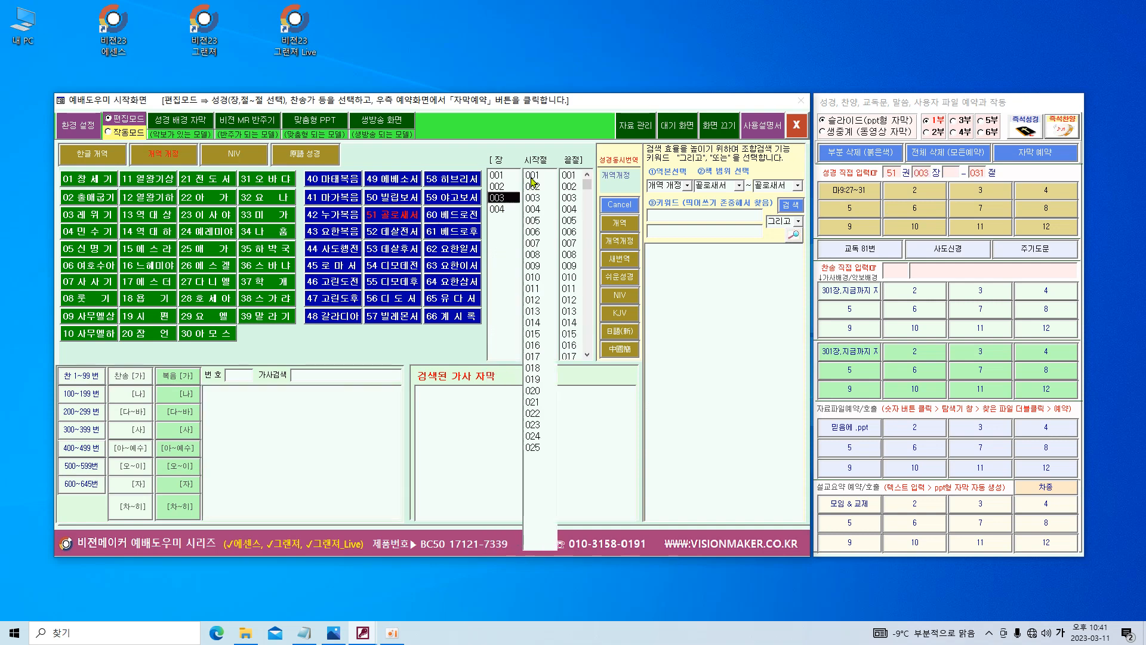
left_click(531, 177)
left_click(569, 210)
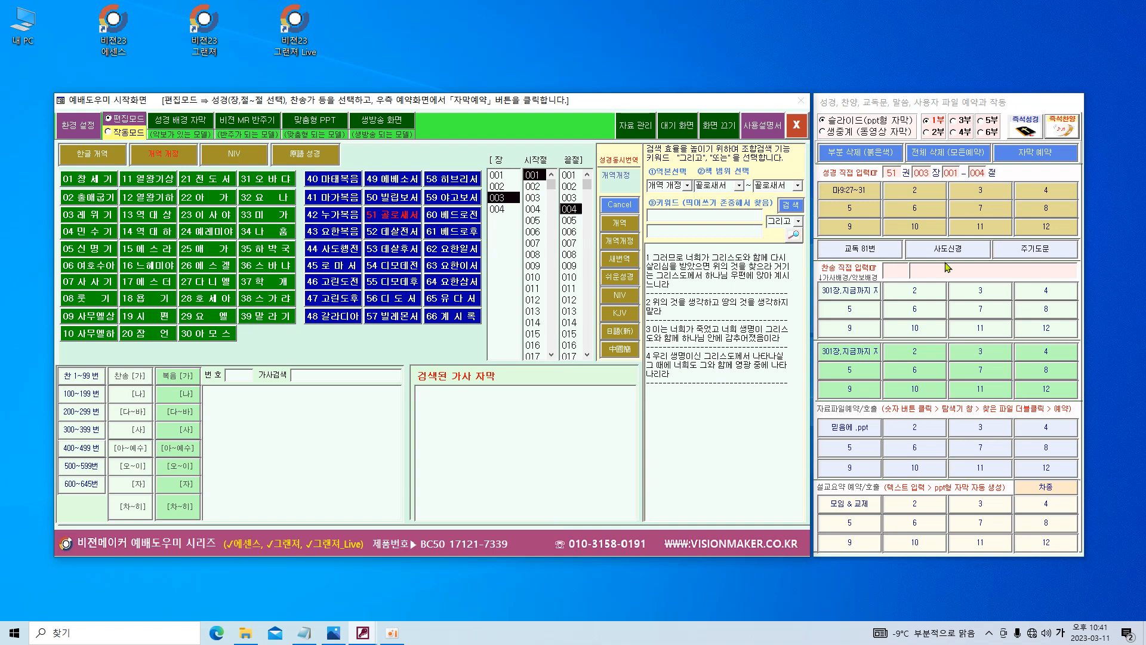
left_click(1066, 156)
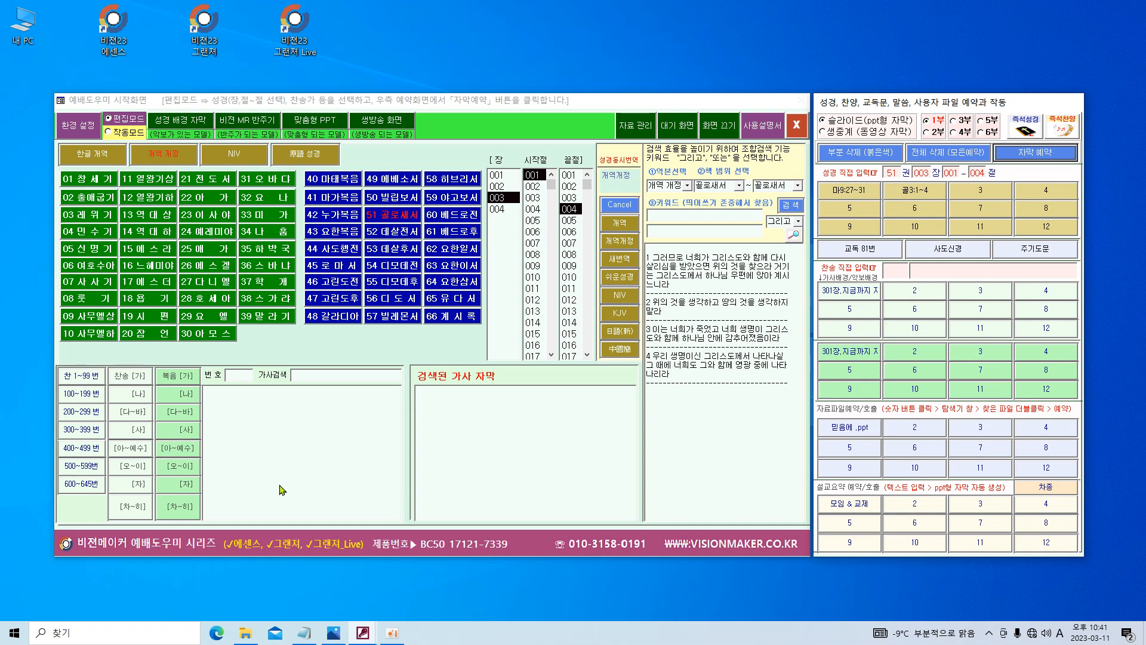
Reserve the gospel song 약한 나로 강하게 (number 1552) as subtitles for the first service
left_click(188, 451)
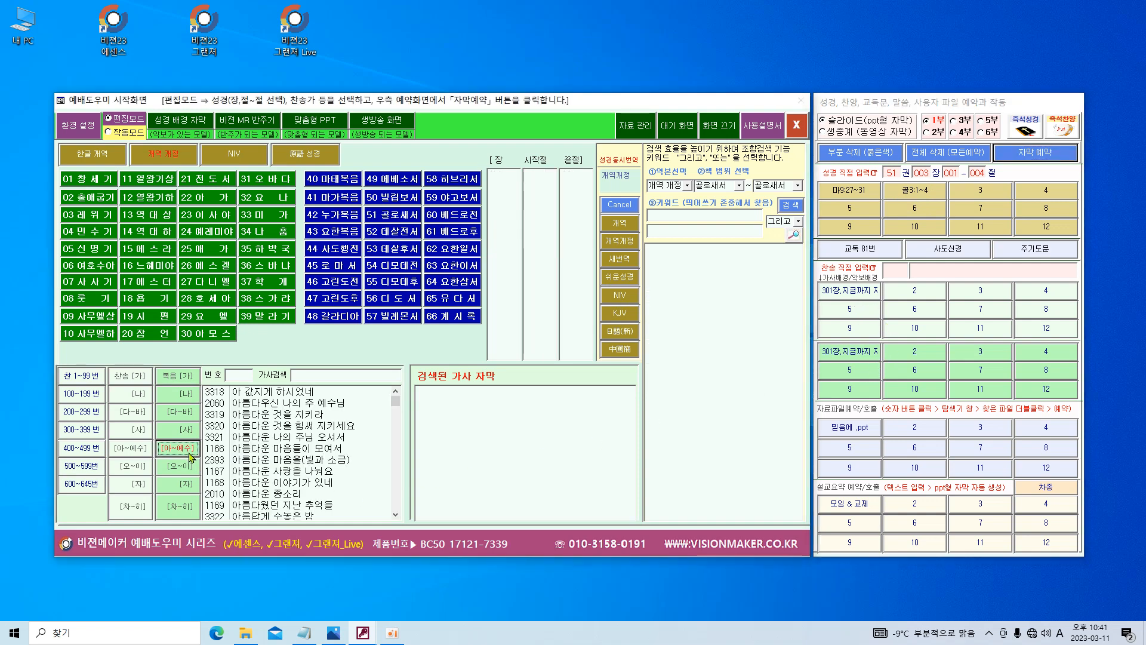
left_click_drag(397, 408, 394, 470)
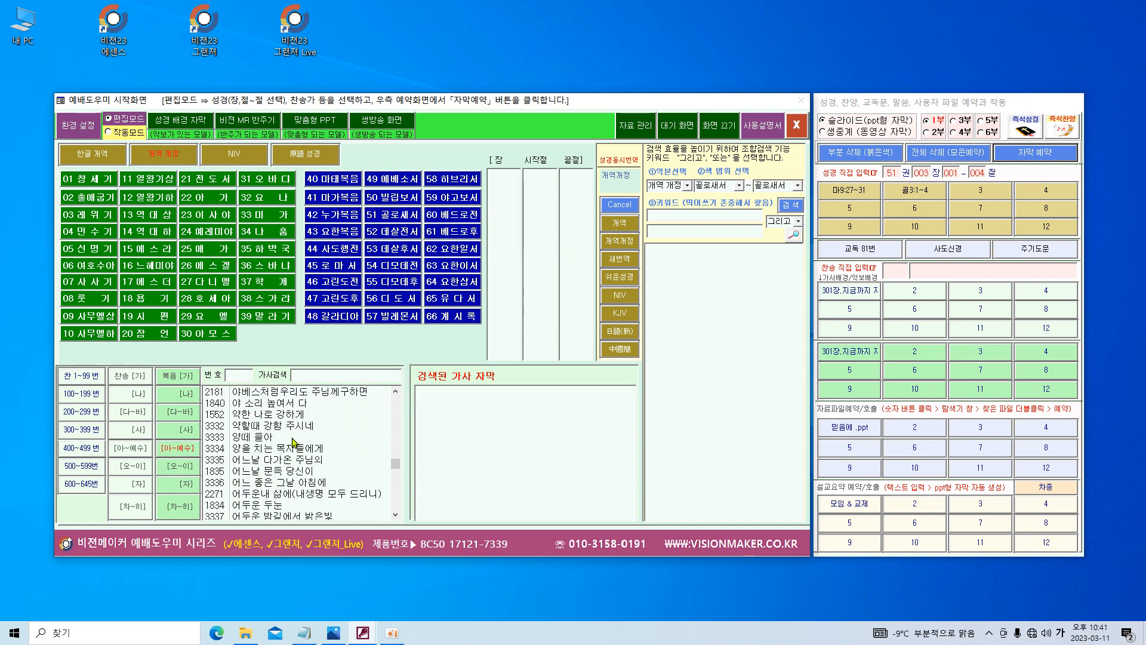
left_click(250, 416)
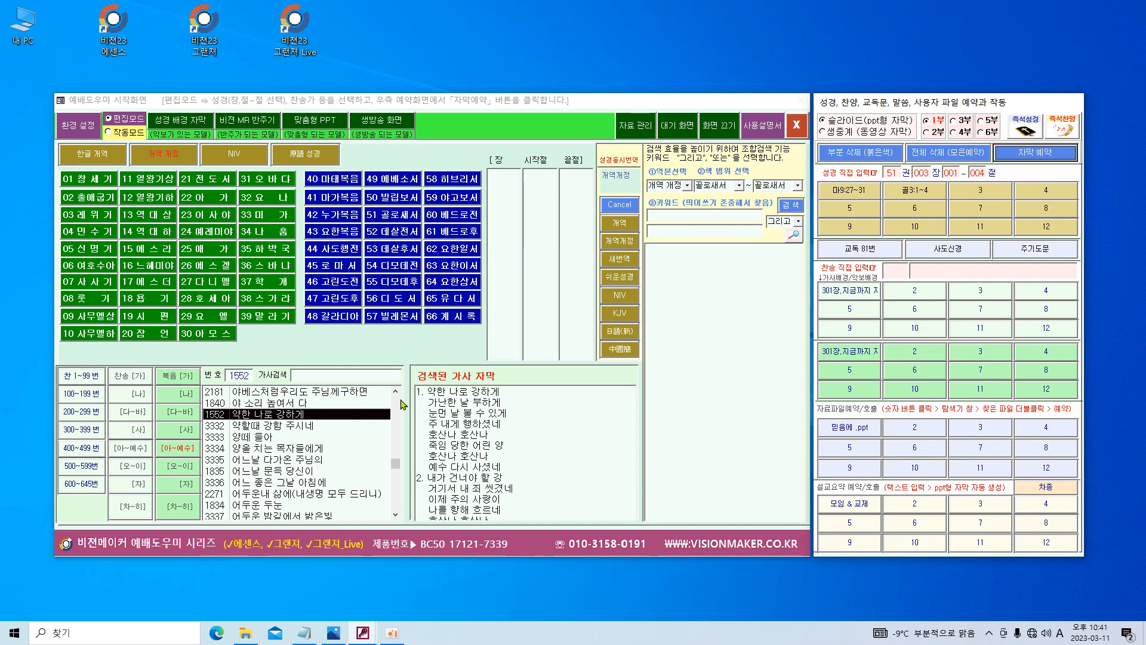
left_click(1048, 149)
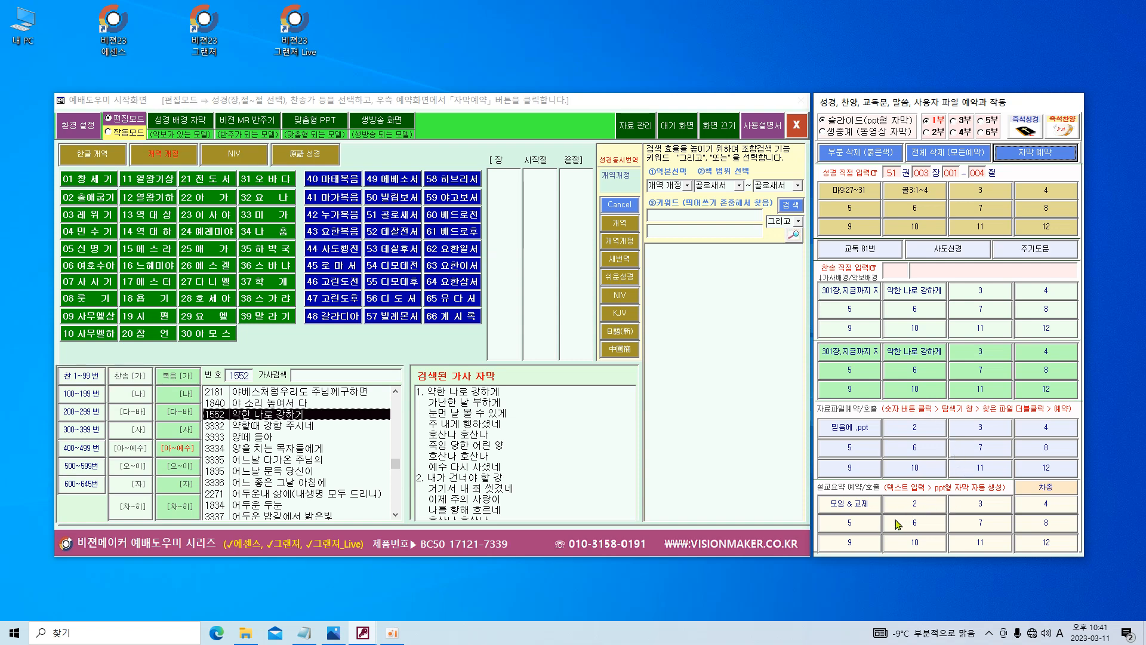
Save a sermon-summary subtitle in slot 2 titled "대표 기도", with the praying elder's name and title as its content
left_click(923, 510)
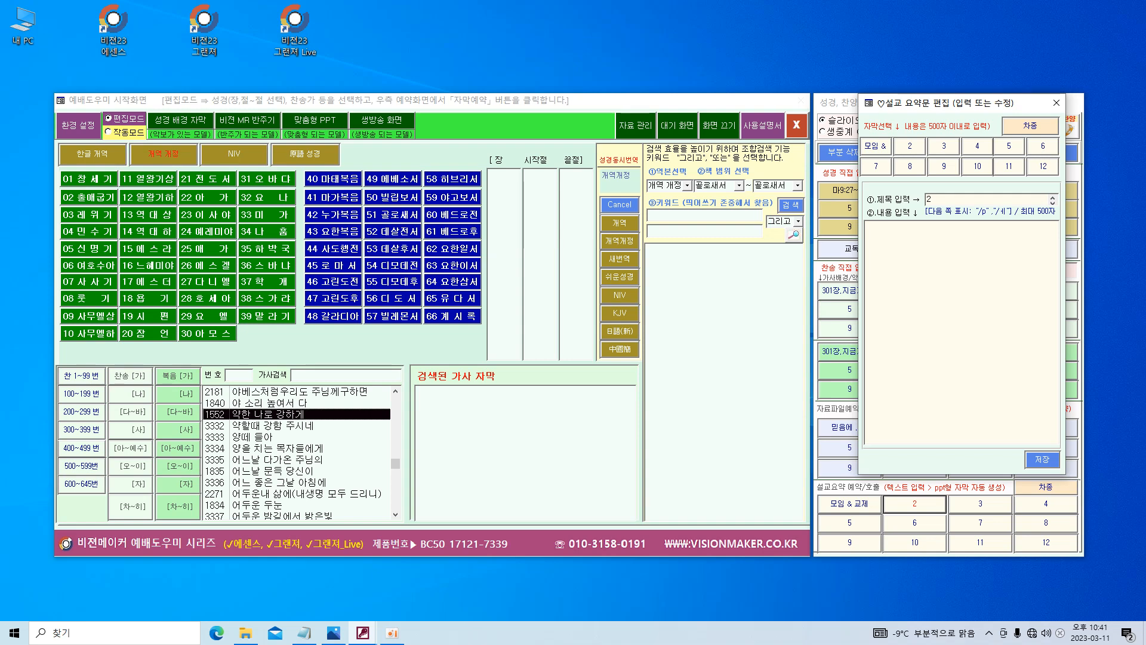
left_click(945, 197)
type("대표 기도")
key("alt+Tab")
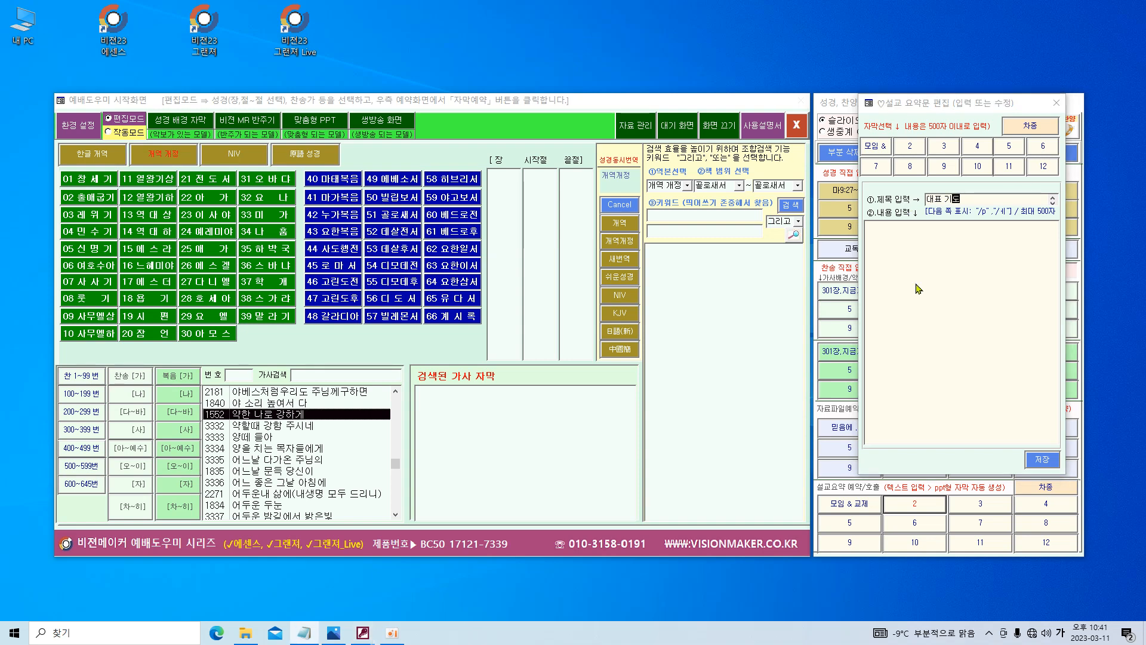
left_click(895, 237)
type("홍길동 장로")
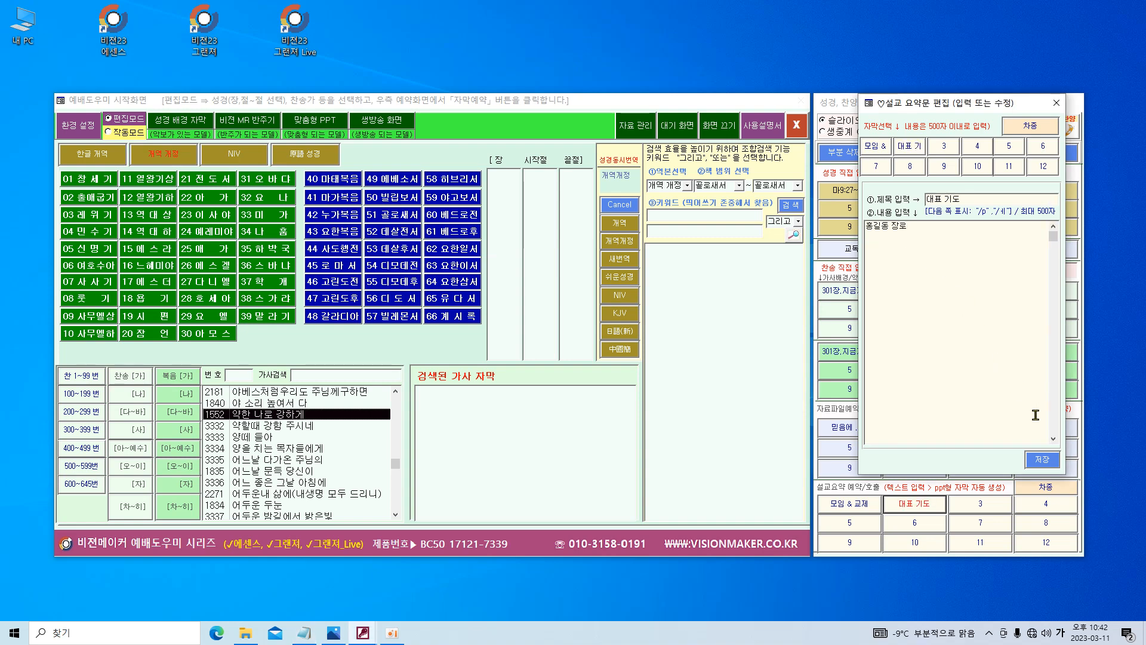
left_click(1045, 462)
Save a sermon-summary subtitle in slot 3 titled "걸어온 길, 걸어갈 길", with the senior pastor's title and name as its content
left_click(980, 504)
key("alt+Tab")
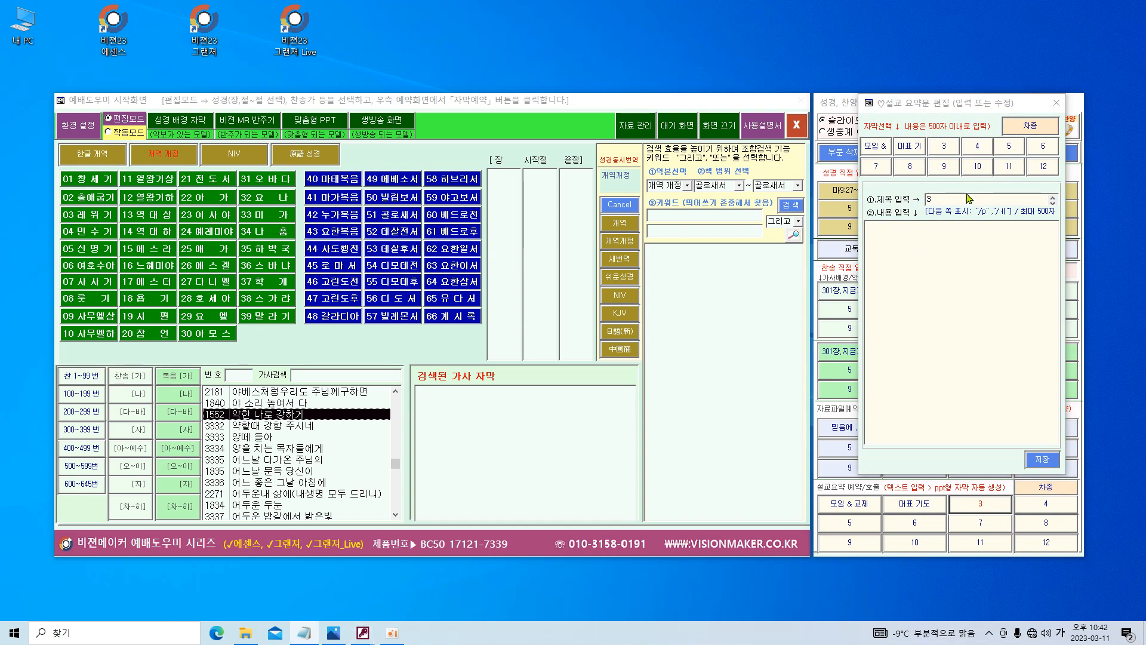
left_click_drag(971, 199, 915, 195)
type("걸어온 길, 걸어갈 길")
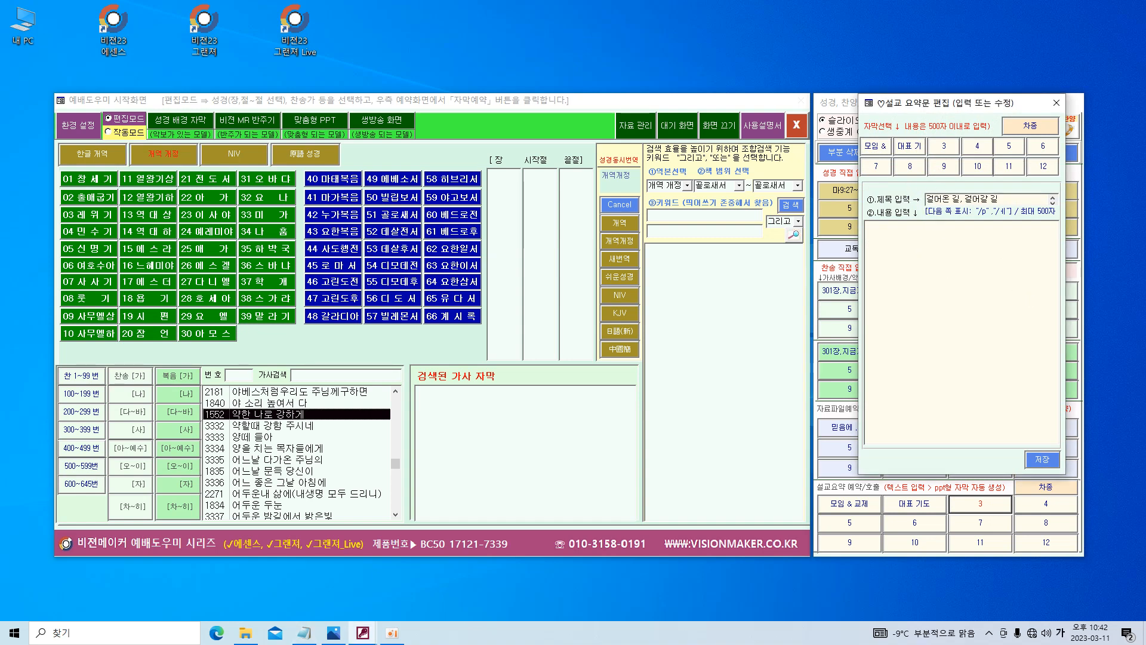
key("alt+Tab")
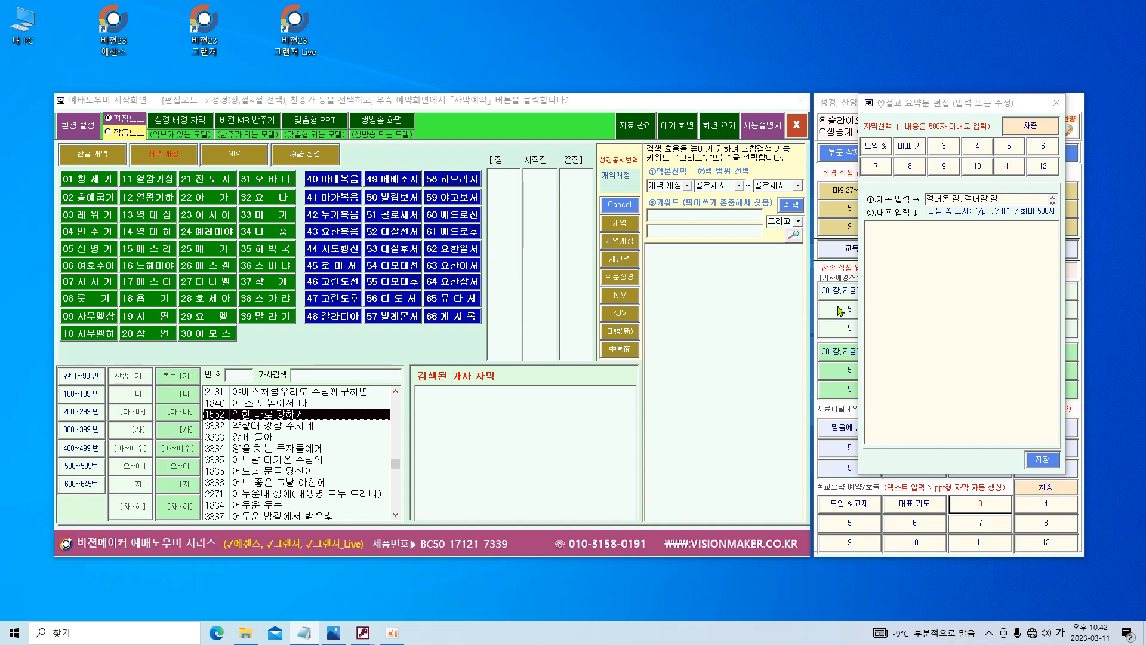
left_click(902, 250)
type("담임목사 김철수")
left_click(1041, 462)
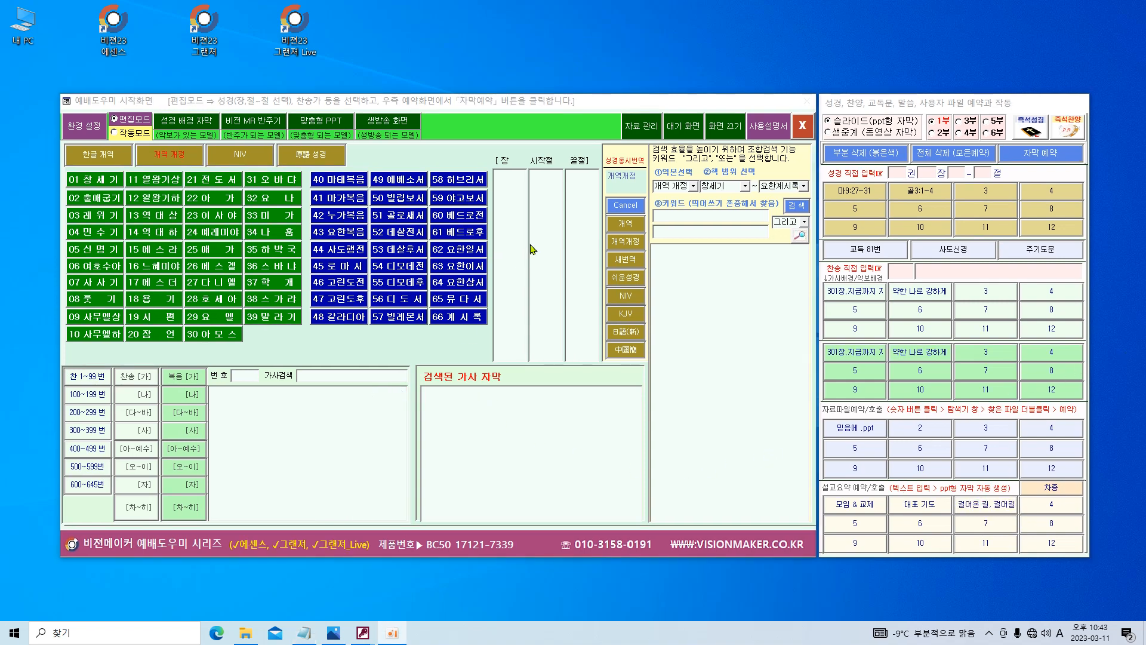
View the first picture of the 찬양 사용자 음원 연결 section in the Essence model (에센스 모델) manual, and close the manual
left_click(767, 129)
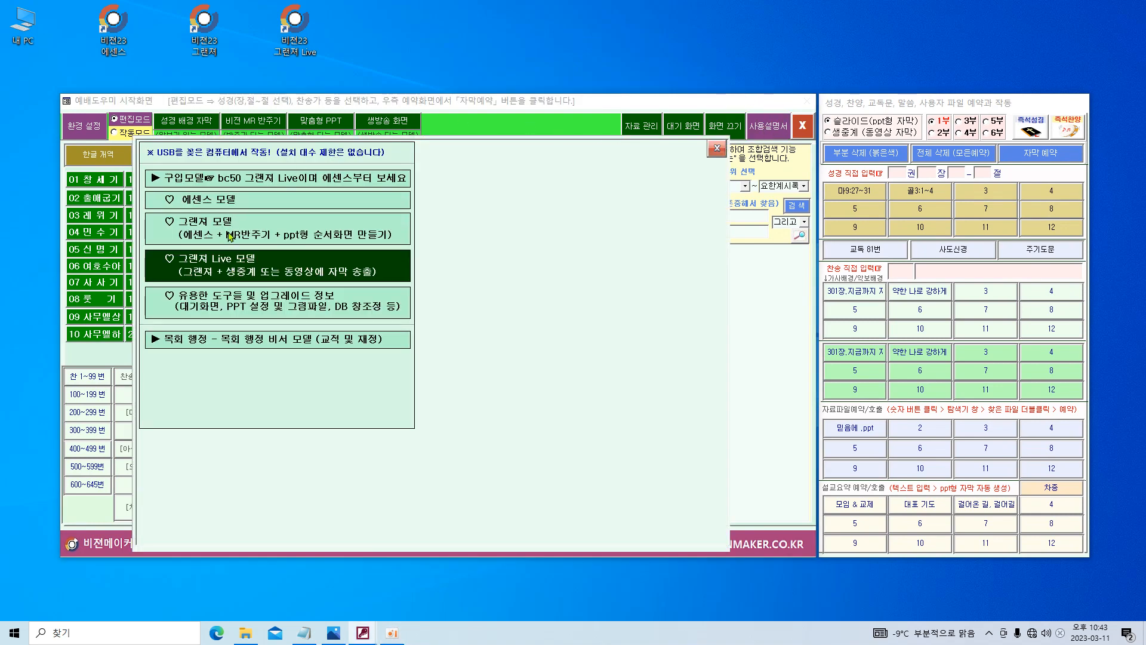
left_click(229, 200)
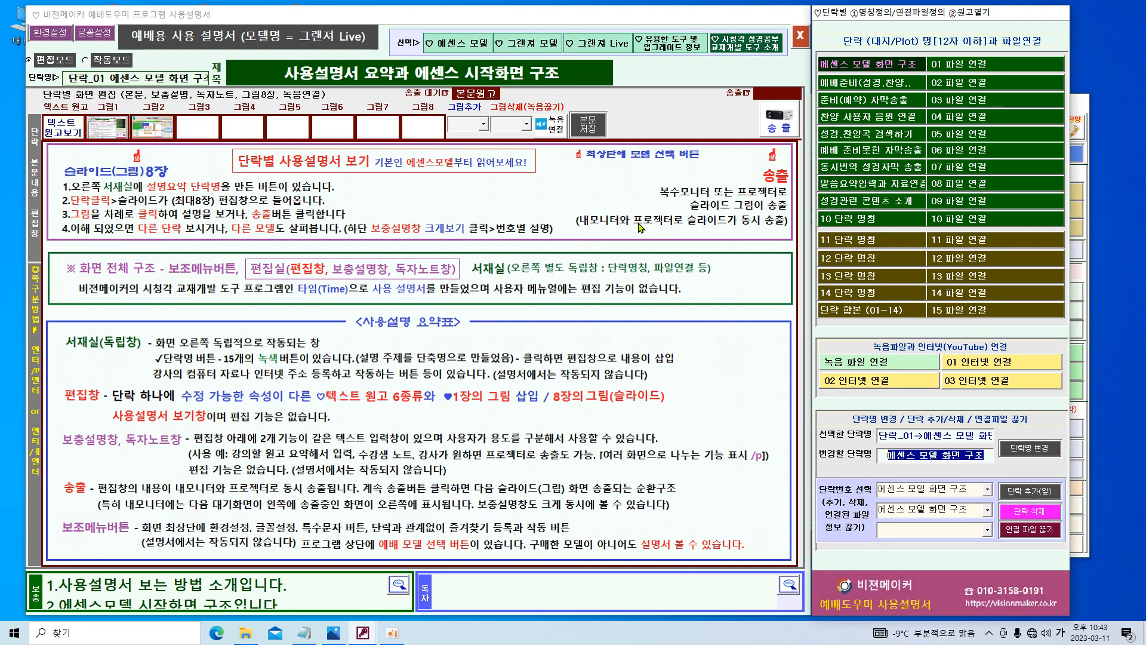
left_click_drag(924, 18, 927, 16)
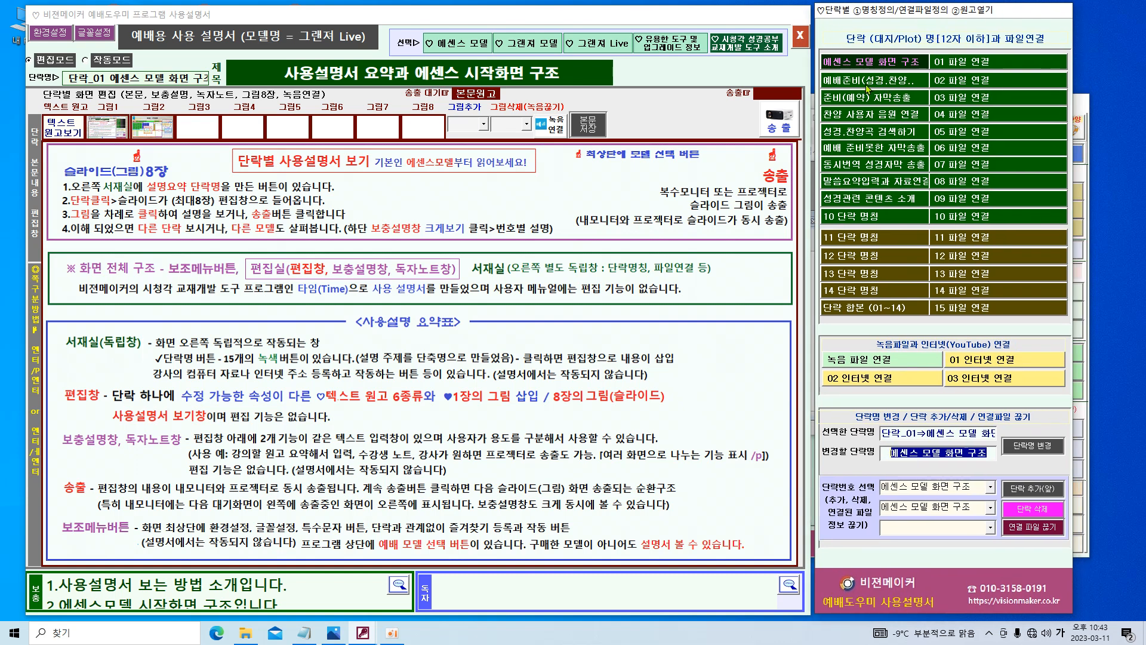
left_click(875, 116)
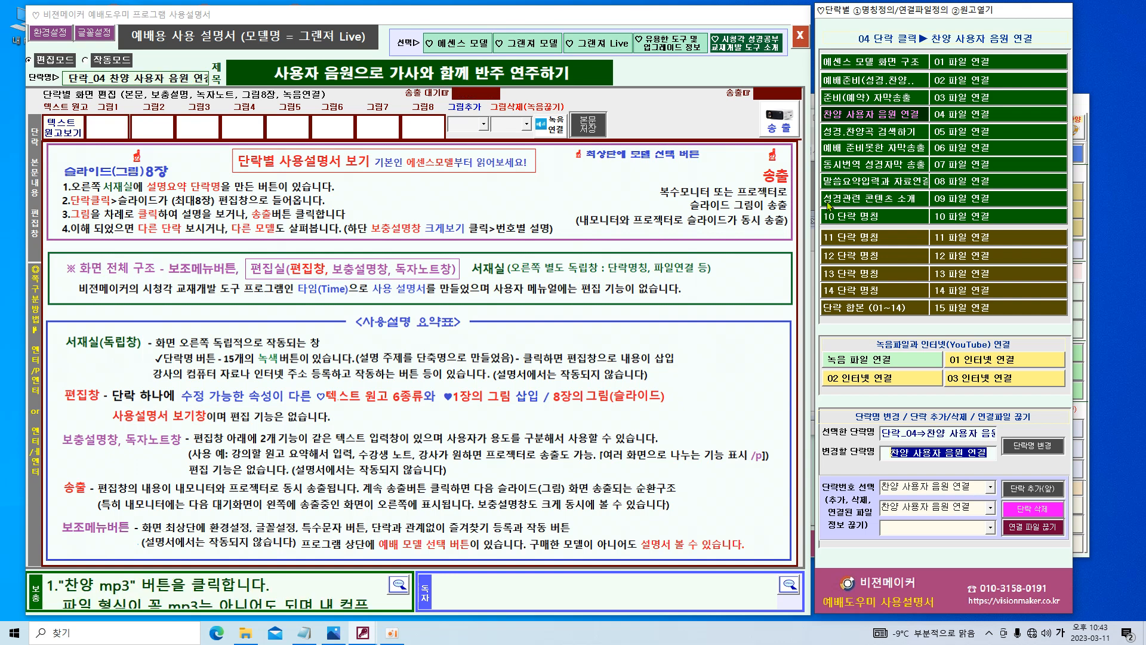
left_click(98, 115)
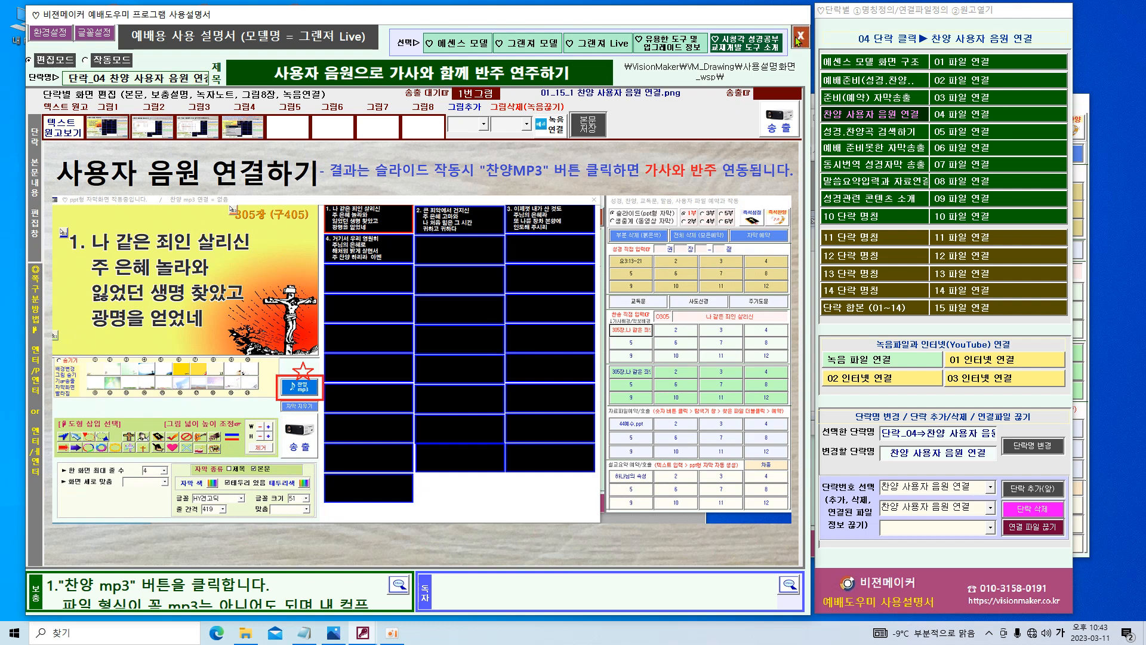
left_click(798, 40)
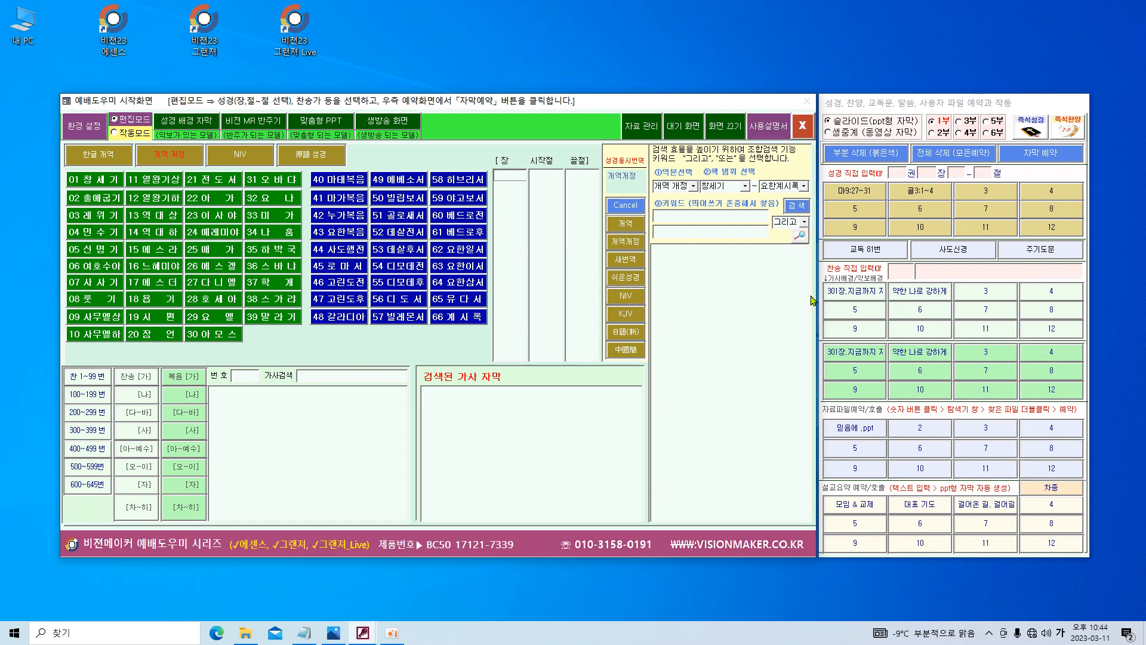
Run the reserved lyric subtitles of hymn 301 and project its slides in sequence up to the second half of verse 2
left_click(853, 292)
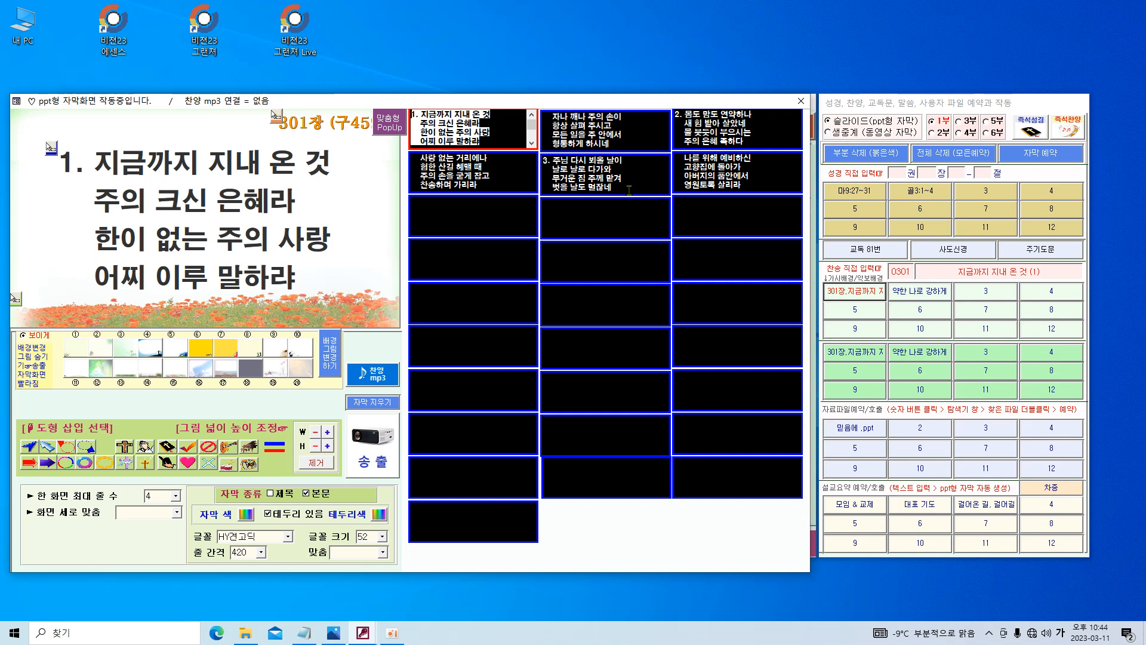
left_click(366, 443)
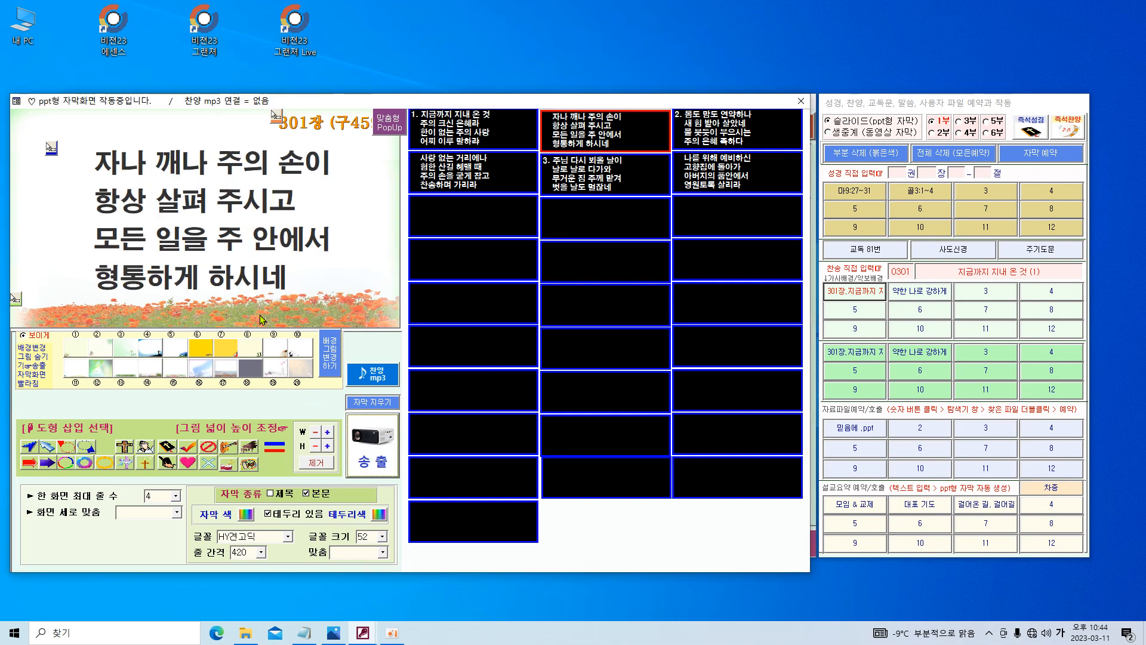
left_click(369, 425)
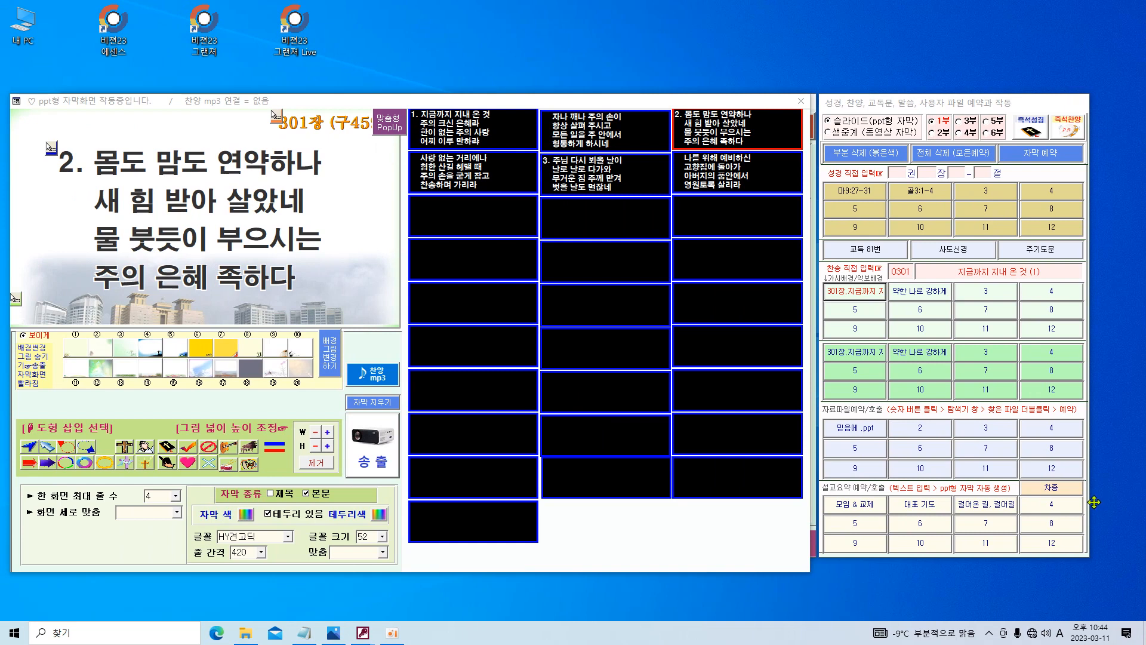
left_click(376, 451)
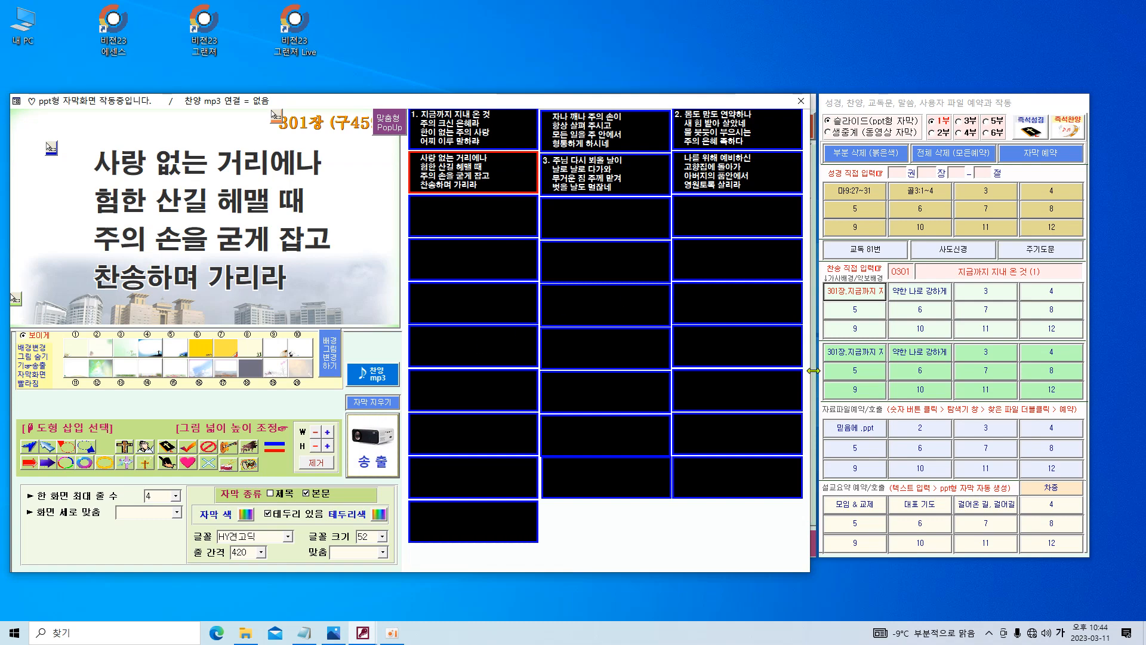
Run the sheet-music version of hymn 301, show its verse 3 and verse 2 slides, and close it
left_click(866, 351)
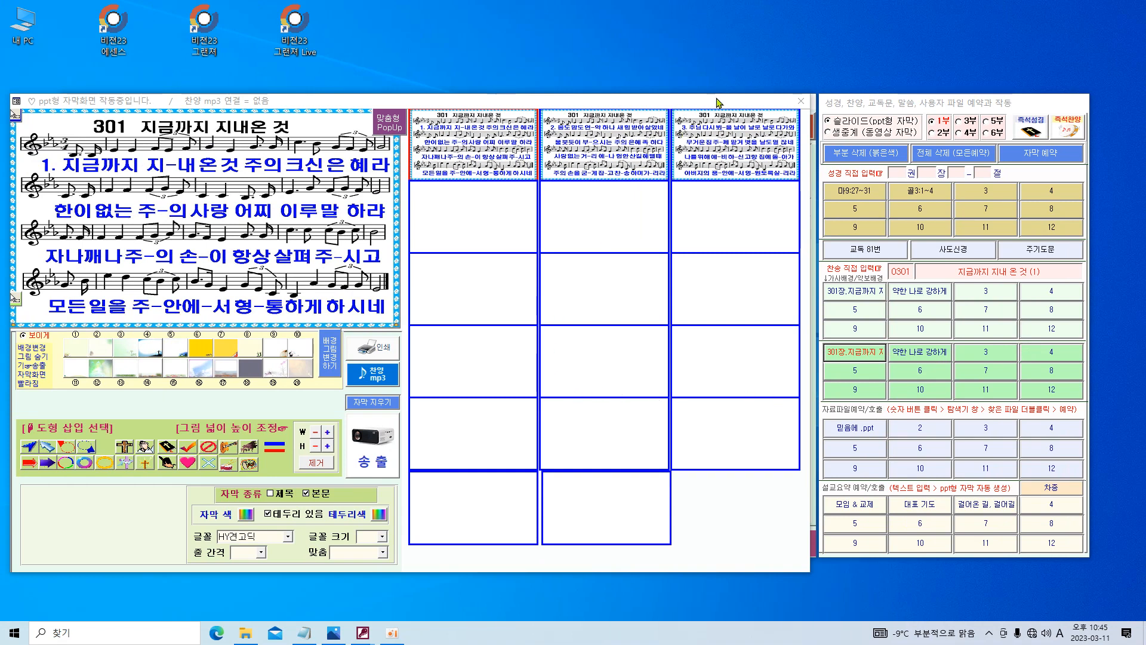
left_click(717, 154)
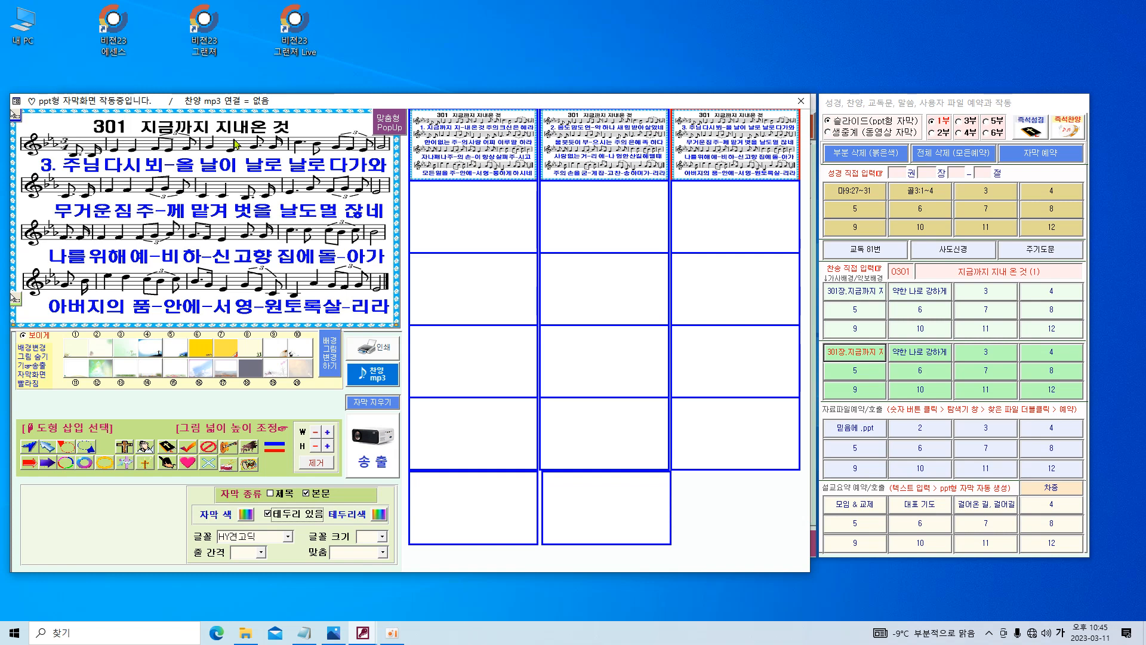
left_click(486, 176)
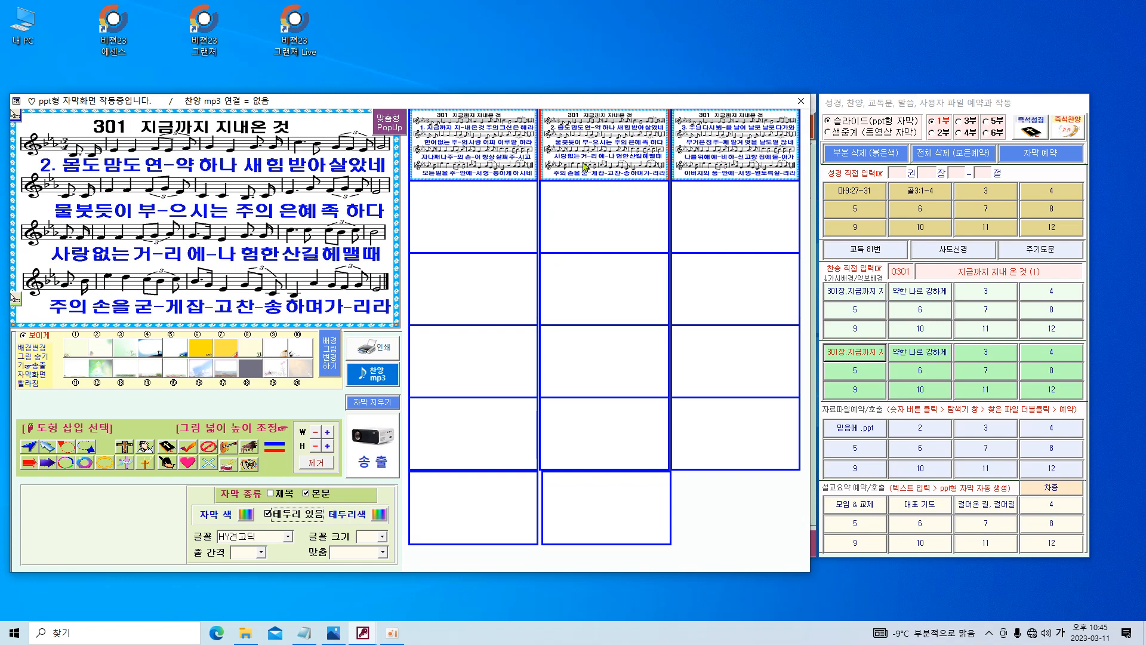
left_click(800, 102)
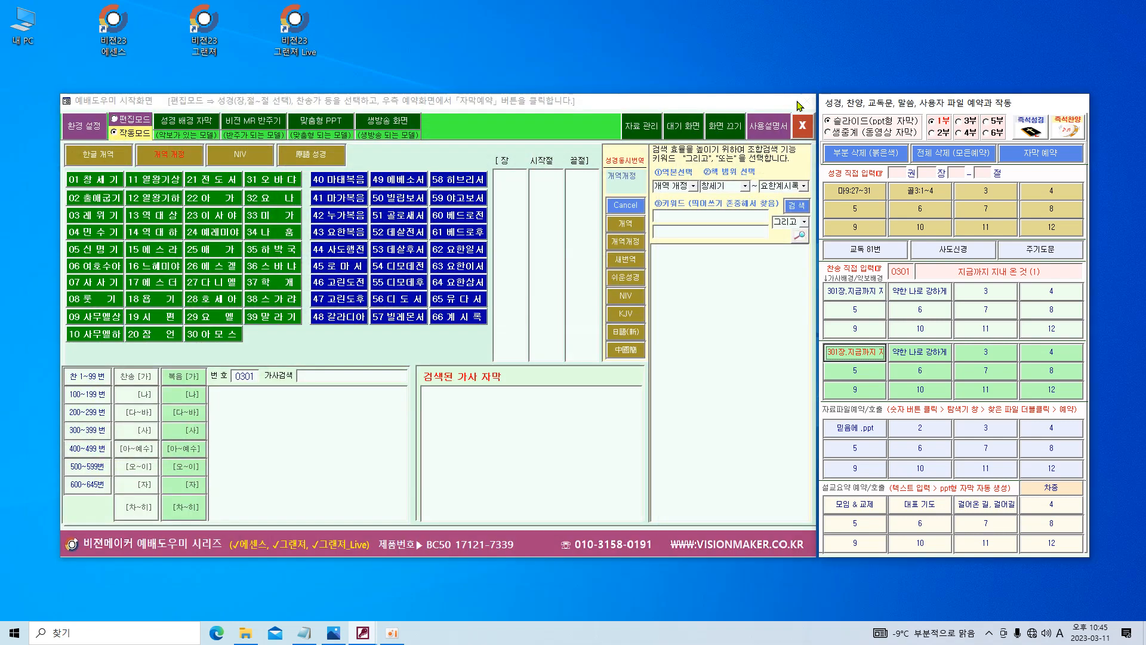
Run the reserved responsive reading 81 (교독 81번), project its next slide, and close it
left_click(876, 251)
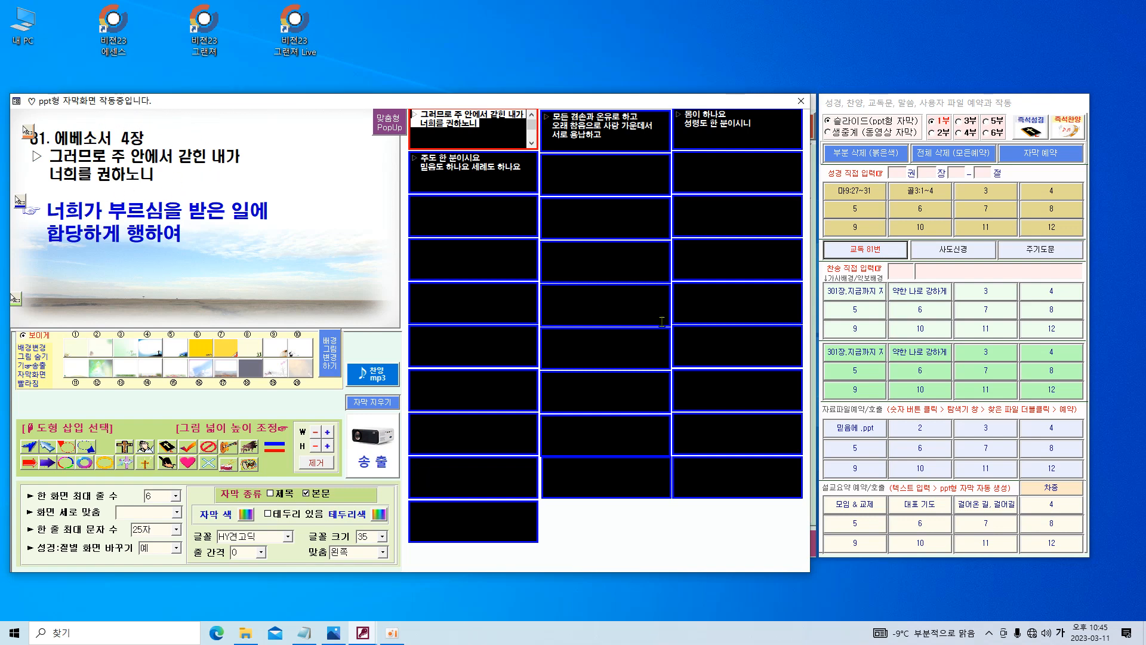
left_click(372, 468)
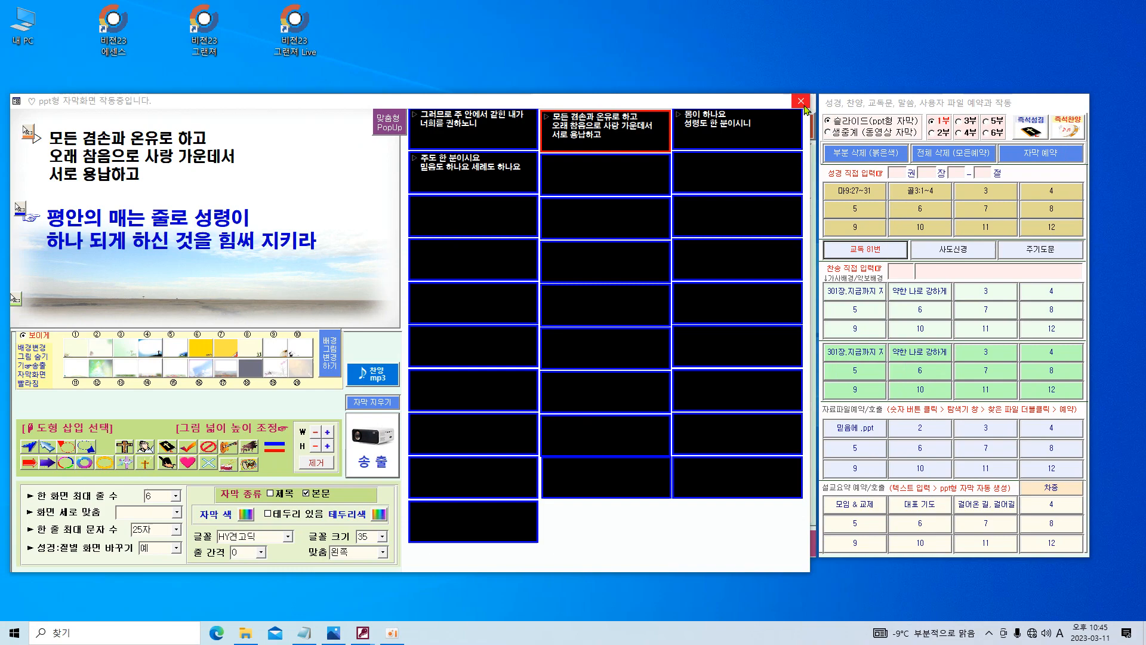
left_click(801, 102)
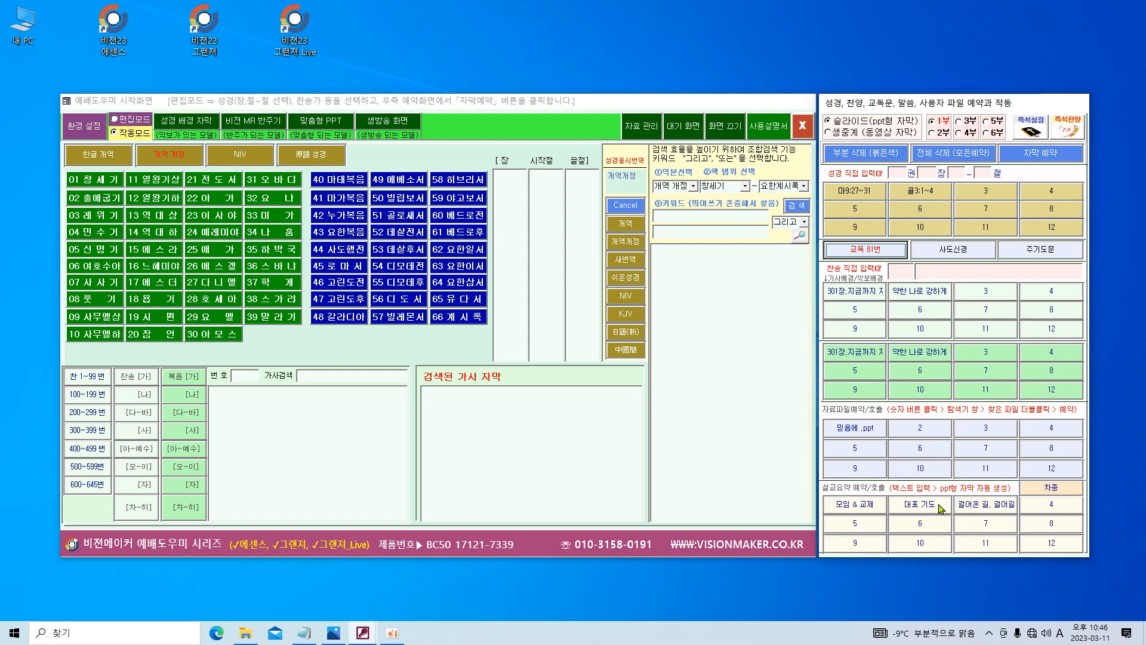
Open the 대표 기도 subtitle and shift its title and body text right so that their starting edges line up
left_click(920, 506)
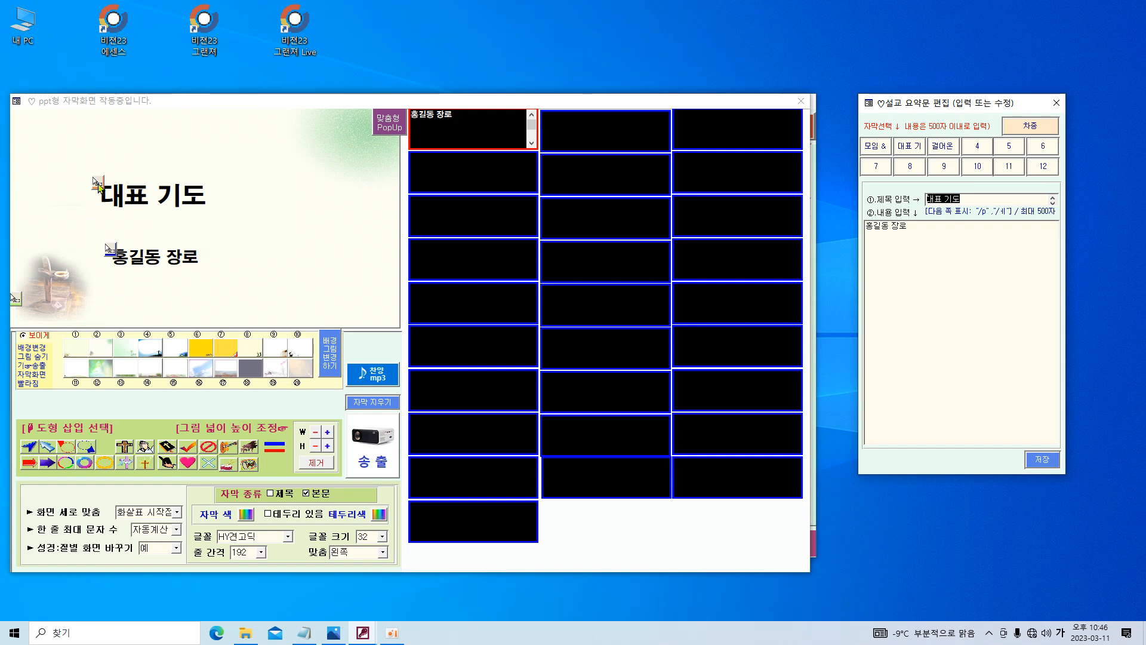
left_click_drag(98, 185, 124, 176)
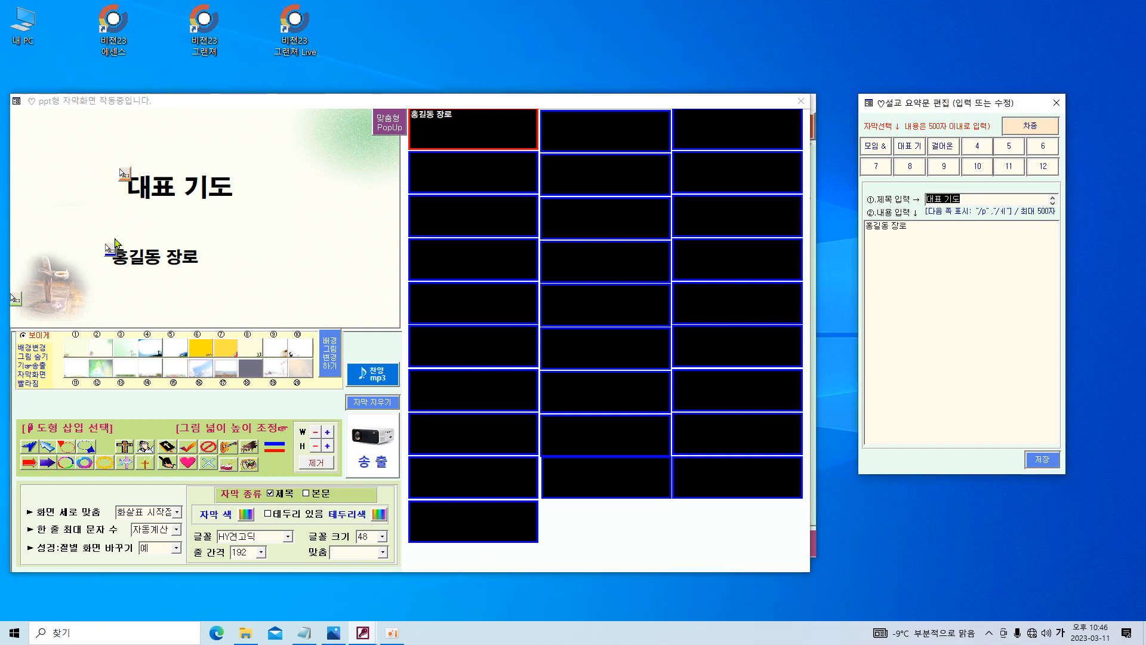
left_click_drag(109, 252, 125, 255)
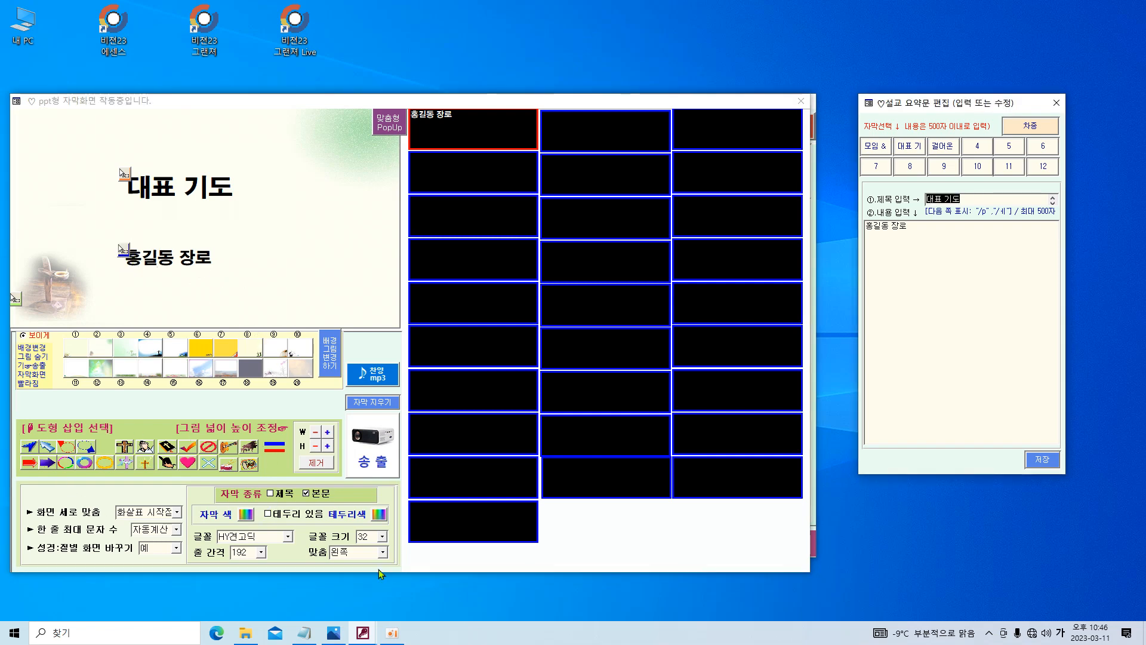
Set the body text colour of the 대표 기도 slide to dark blue and show the slide full screen
left_click(245, 513)
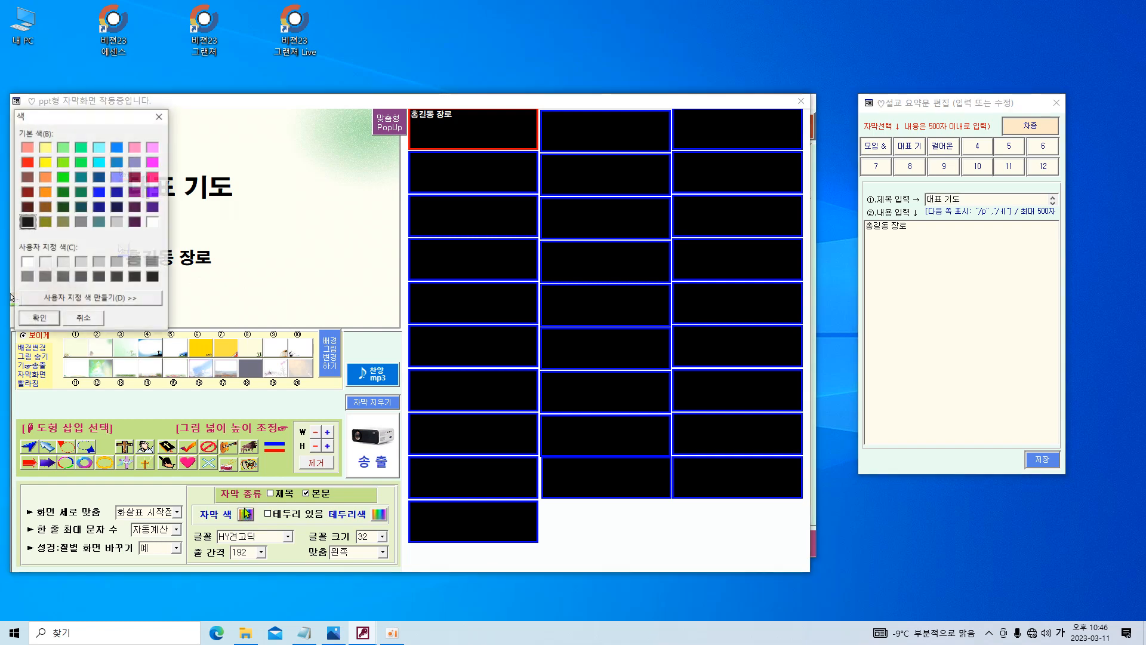
left_click(99, 191)
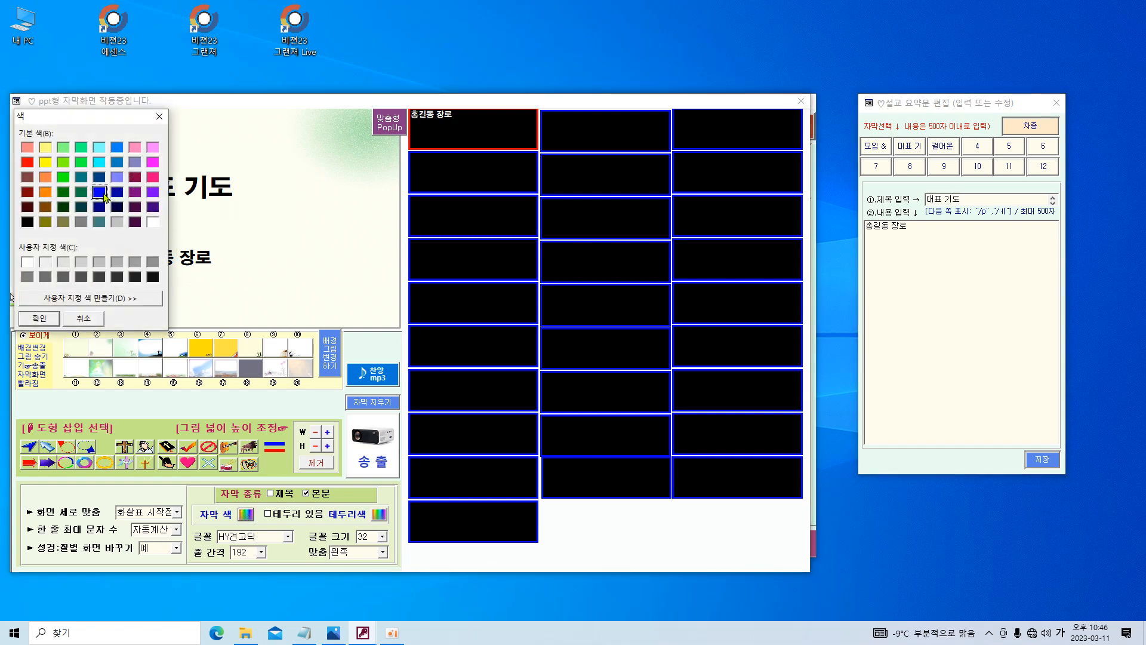
left_click(117, 194)
left_click(55, 321)
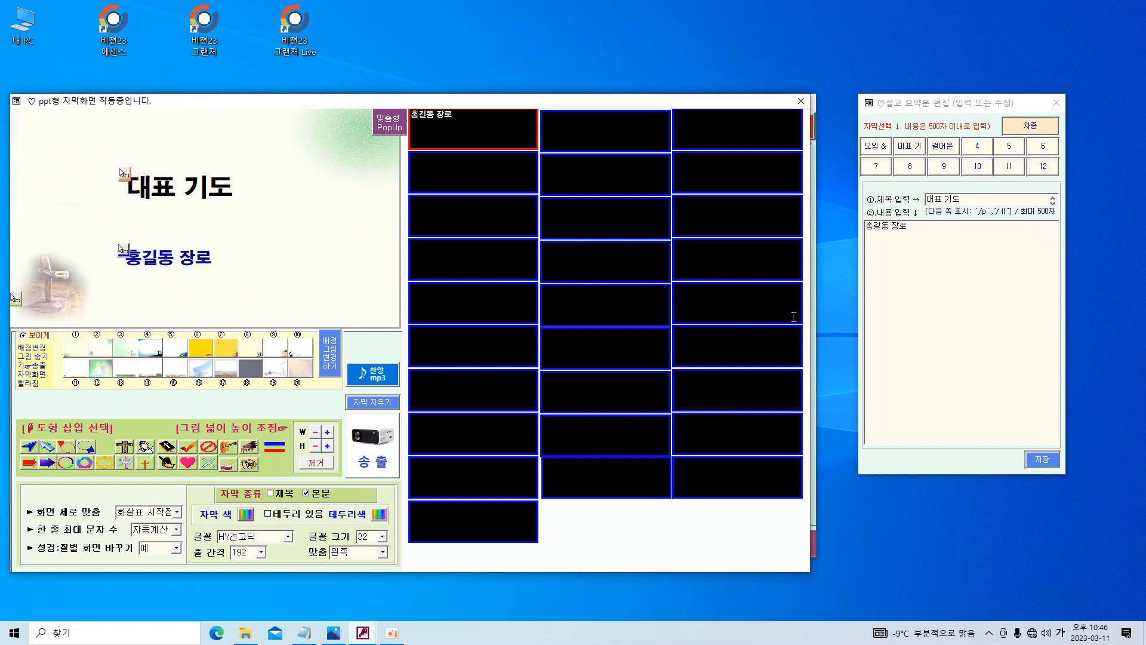
key("F5")
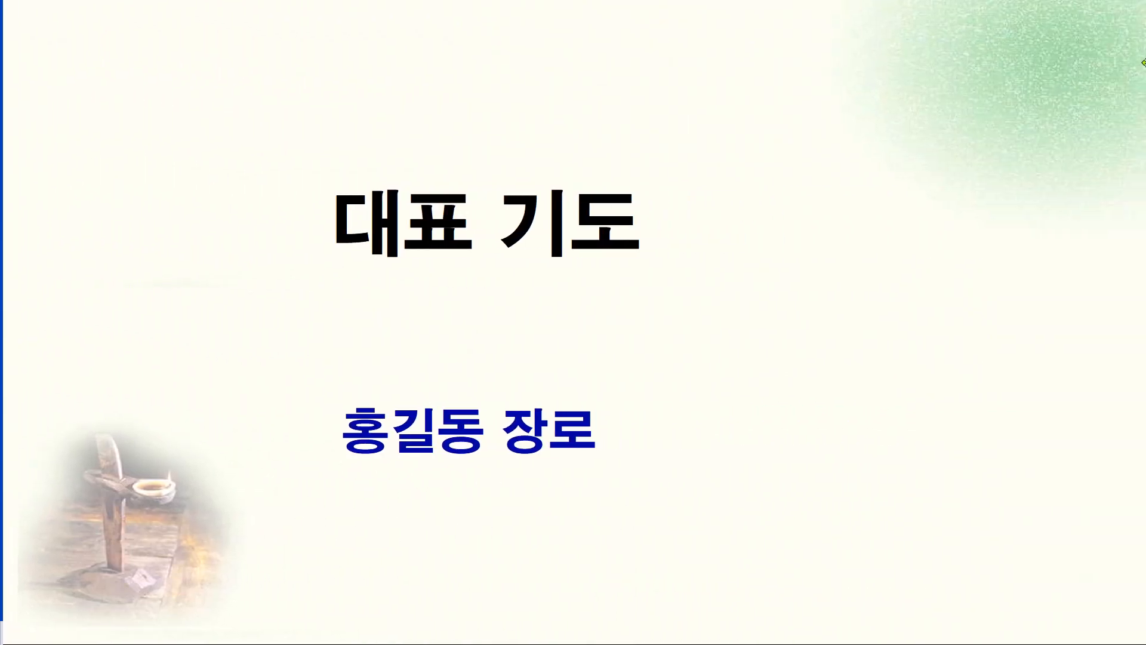
End the full-screen show of the 대표 기도 slide, give it the praying-hands background, and close the subtitle
key("Escape")
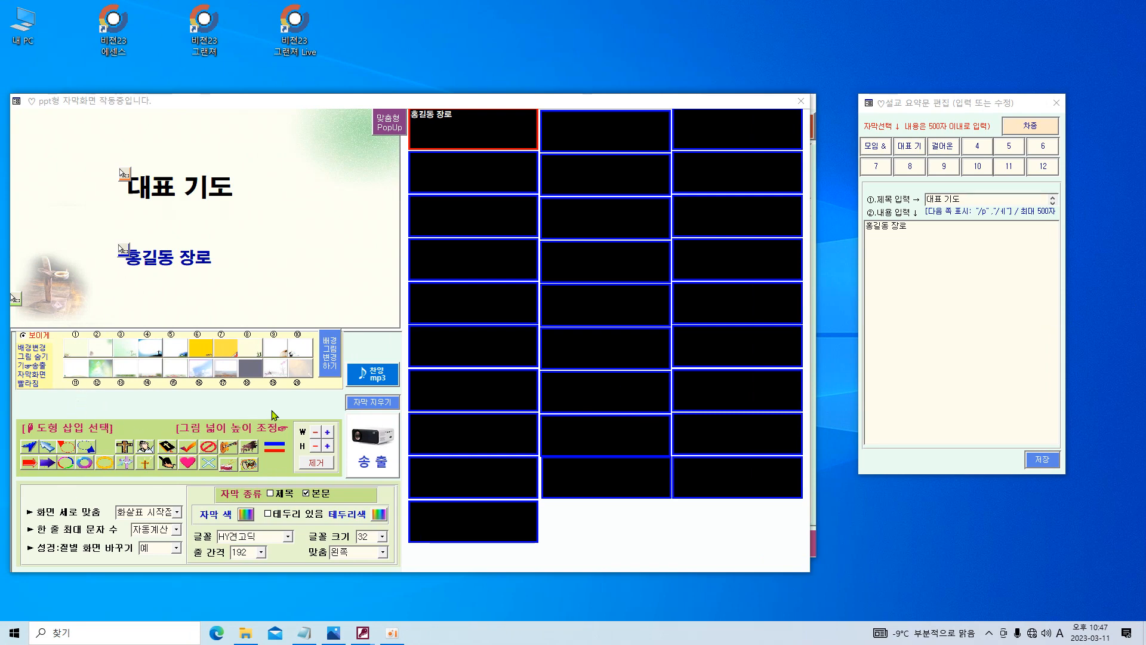
left_click(303, 369)
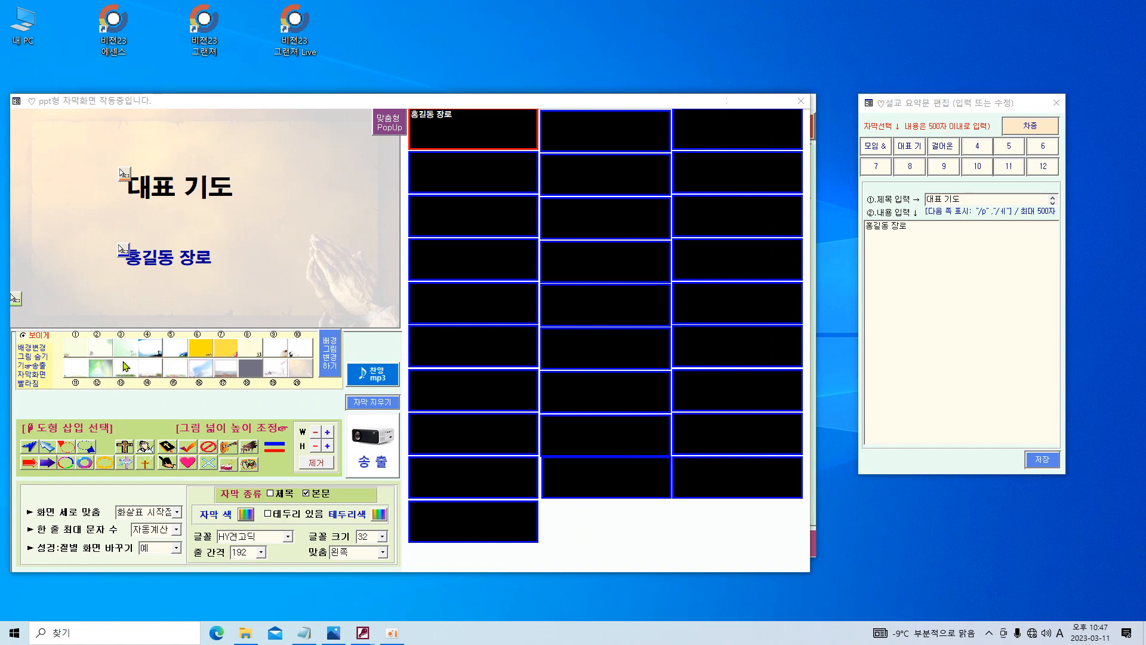
left_click(801, 101)
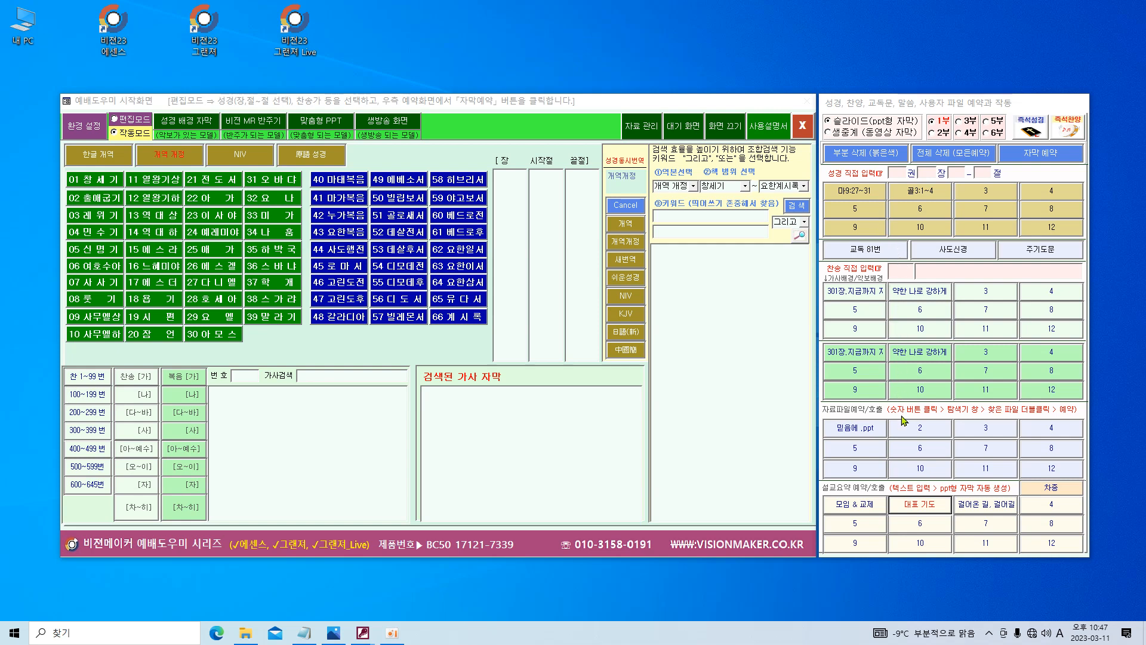
Run the reserved passage 마9:27~31, project through its verses up to verse 29, and change the background to the green tree landscape
left_click(851, 191)
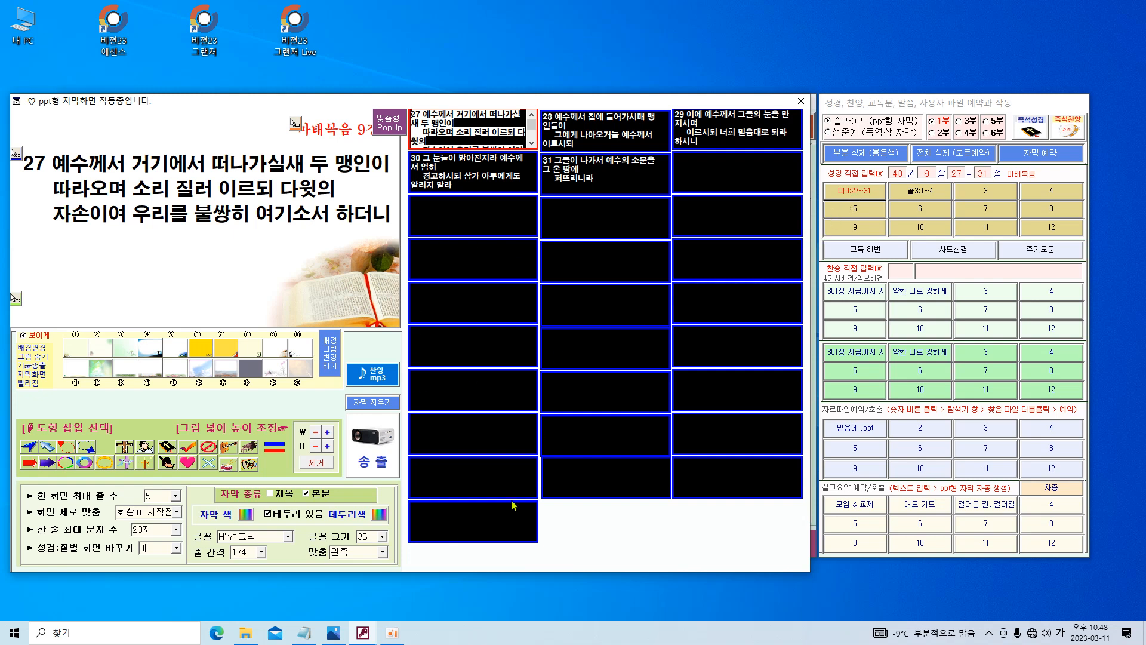
left_click(384, 473)
left_click(373, 458)
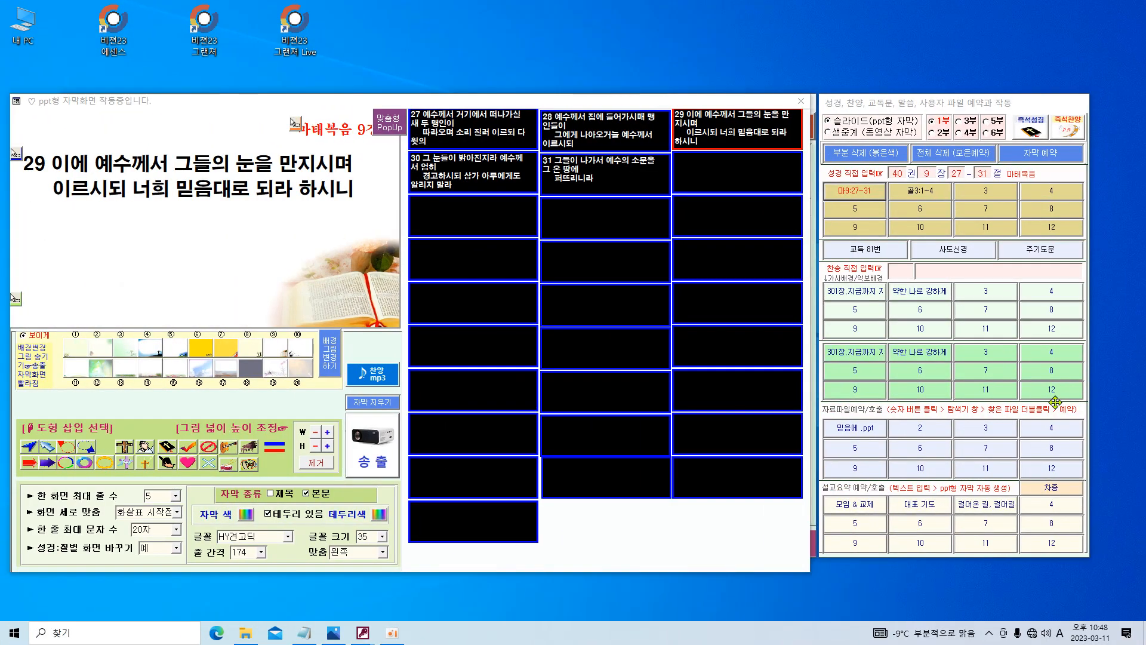
left_click(128, 353)
left_click(128, 353)
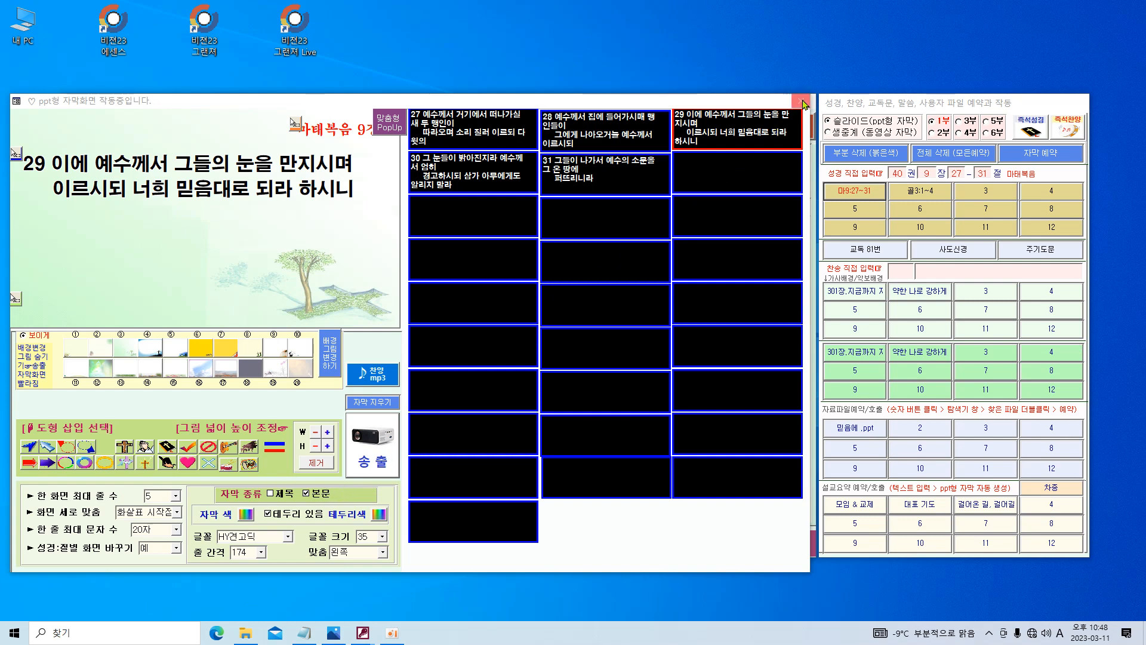
Run the reserved passage 골3:1~4 as slides, project its verse 1, check the projected output, and close the subtitle
left_click(920, 190)
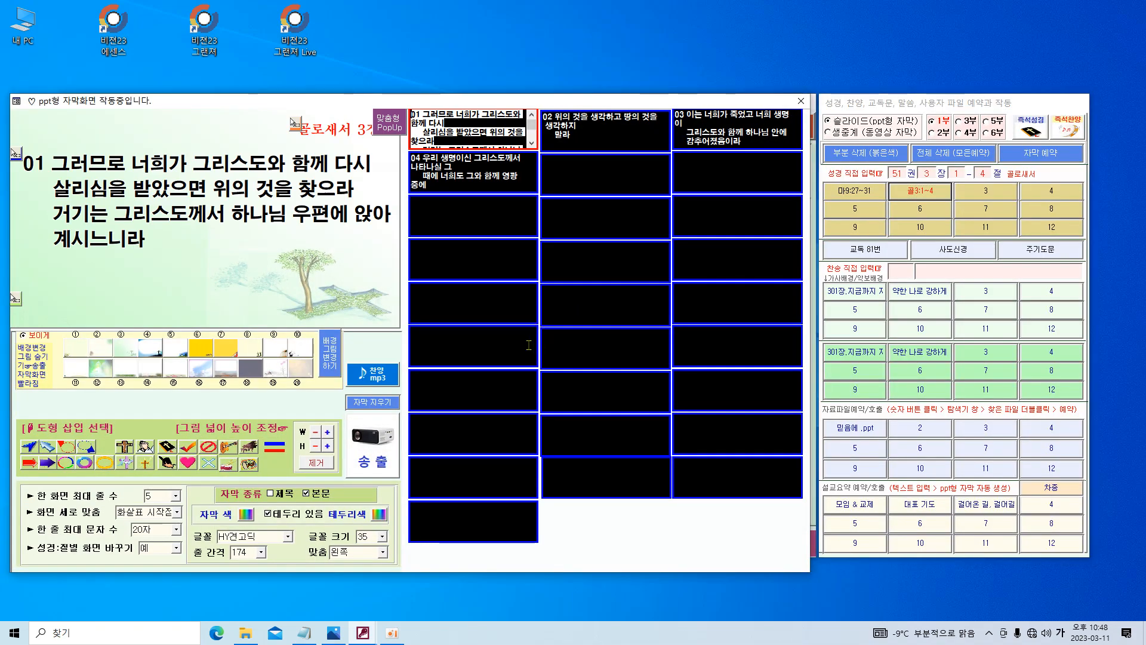
left_click(386, 470)
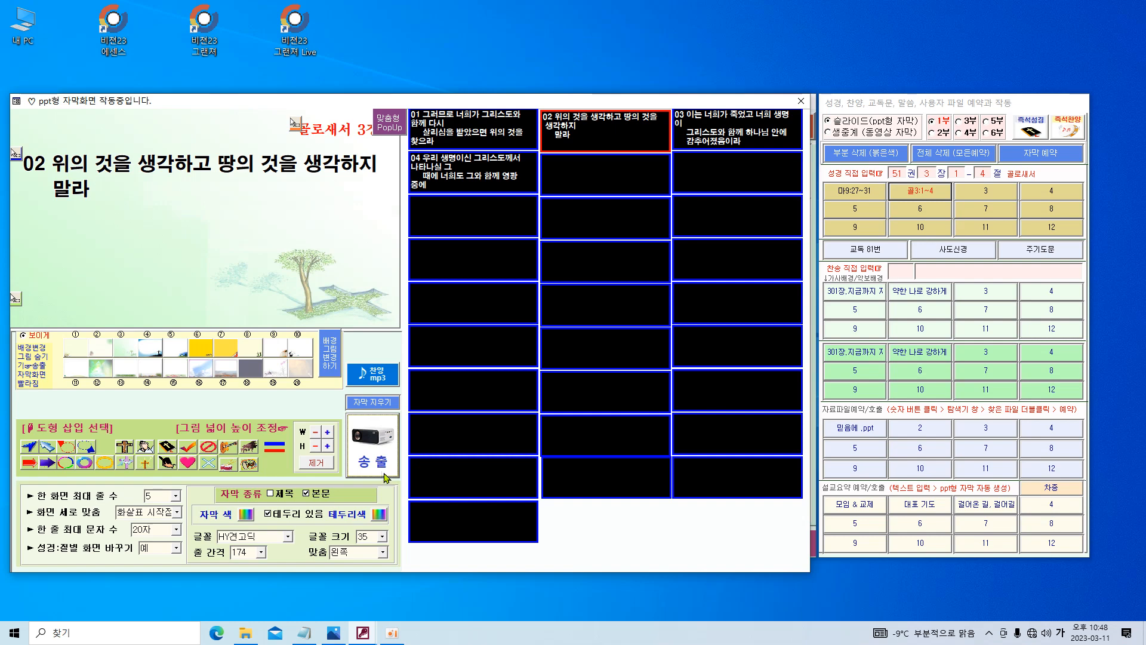
left_click(397, 637)
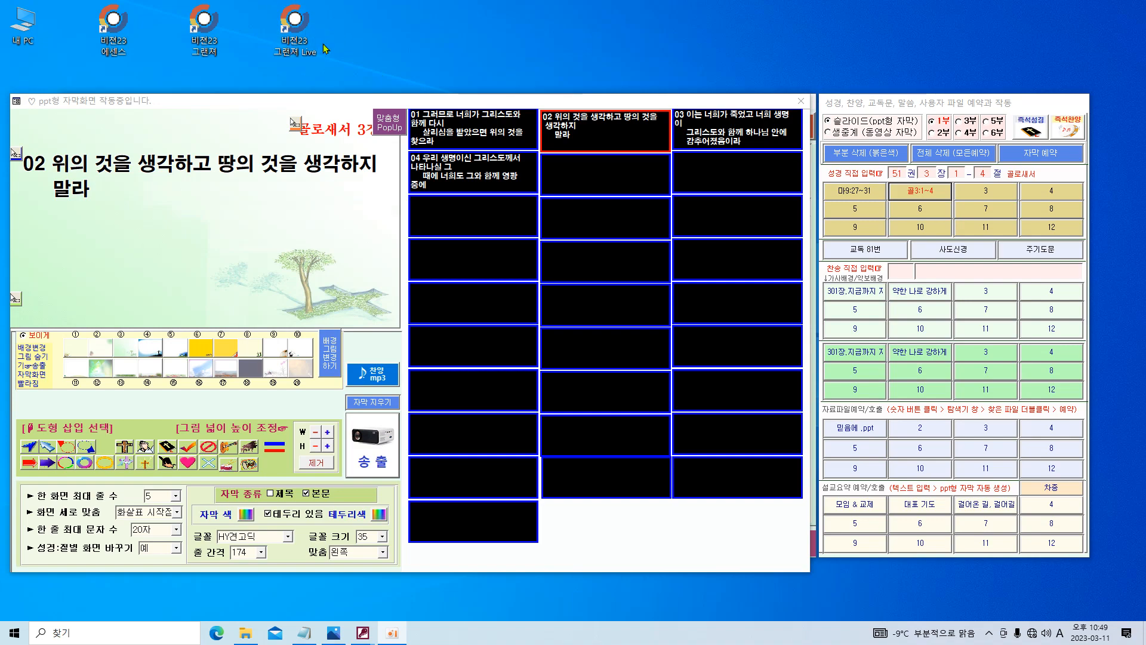
left_click(801, 103)
Switch the subtitle mode to live broadcast (생중계) and run 골3:1~4, projecting verse 2
left_click(830, 132)
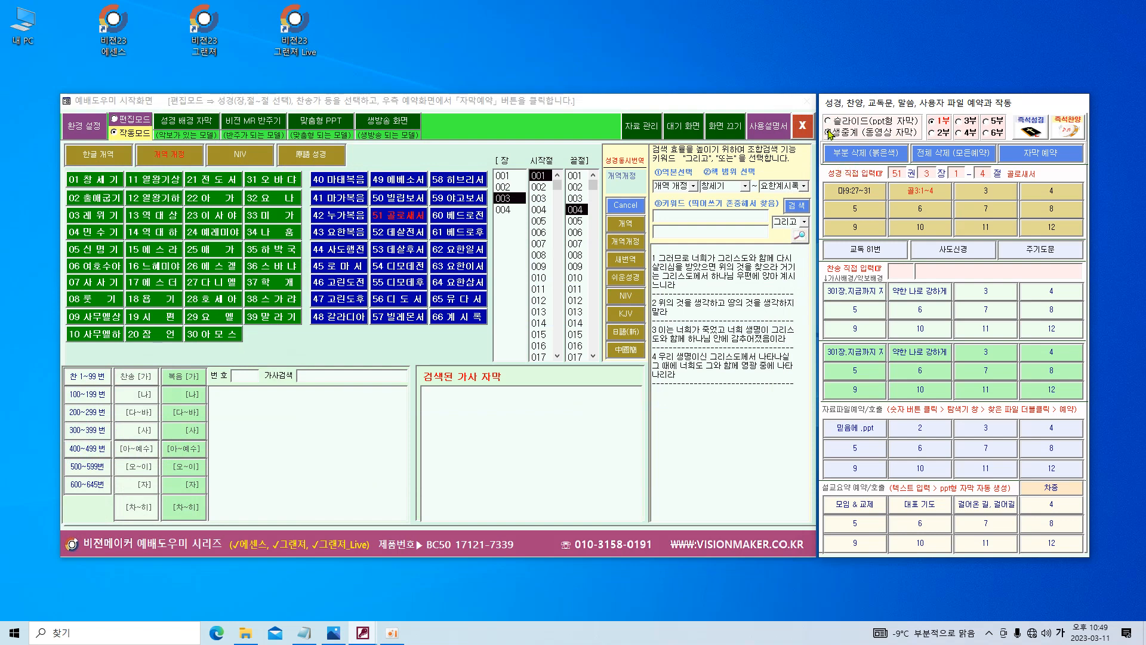
left_click(925, 192)
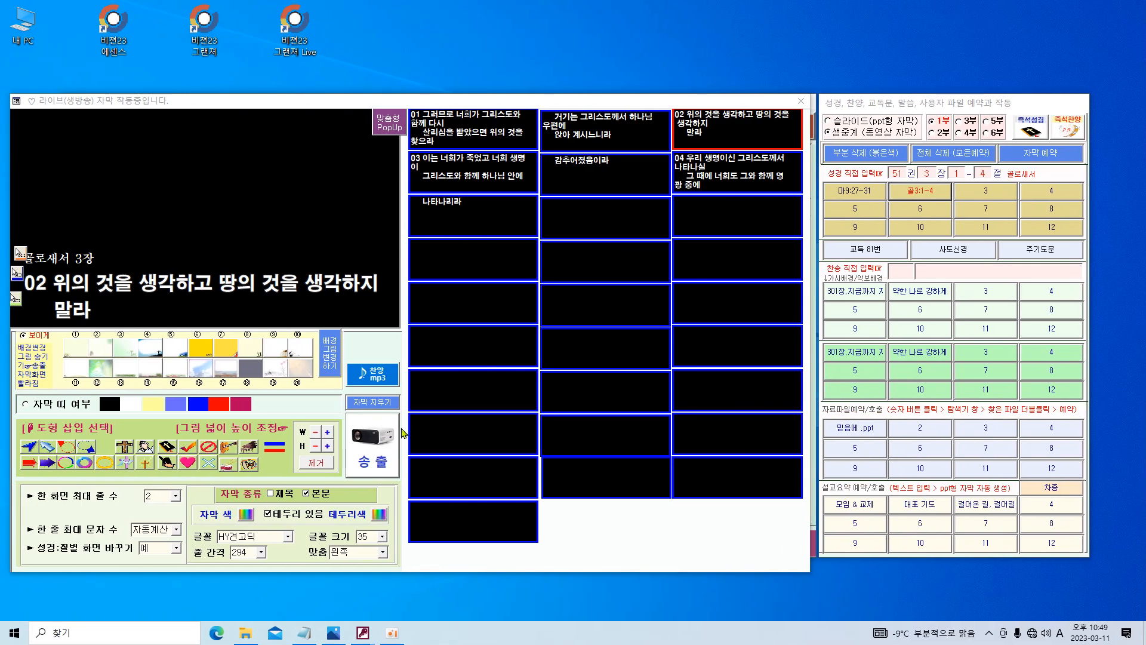
left_click(364, 457)
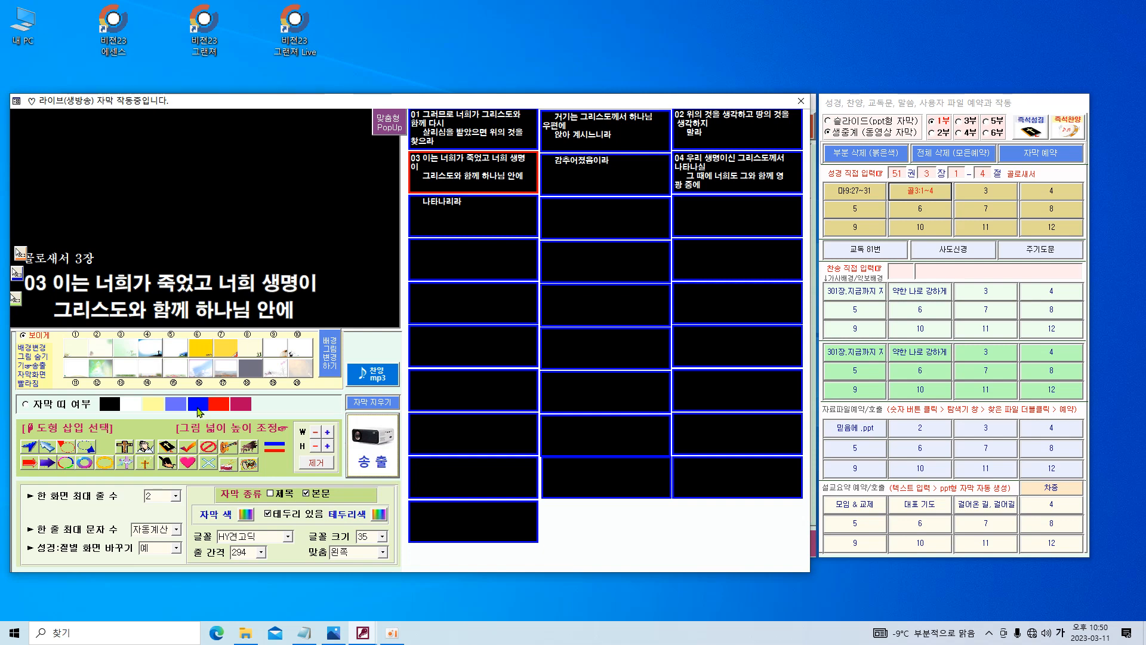
Try a blue band behind the live verse subtitle and turn the band off again
left_click(199, 406)
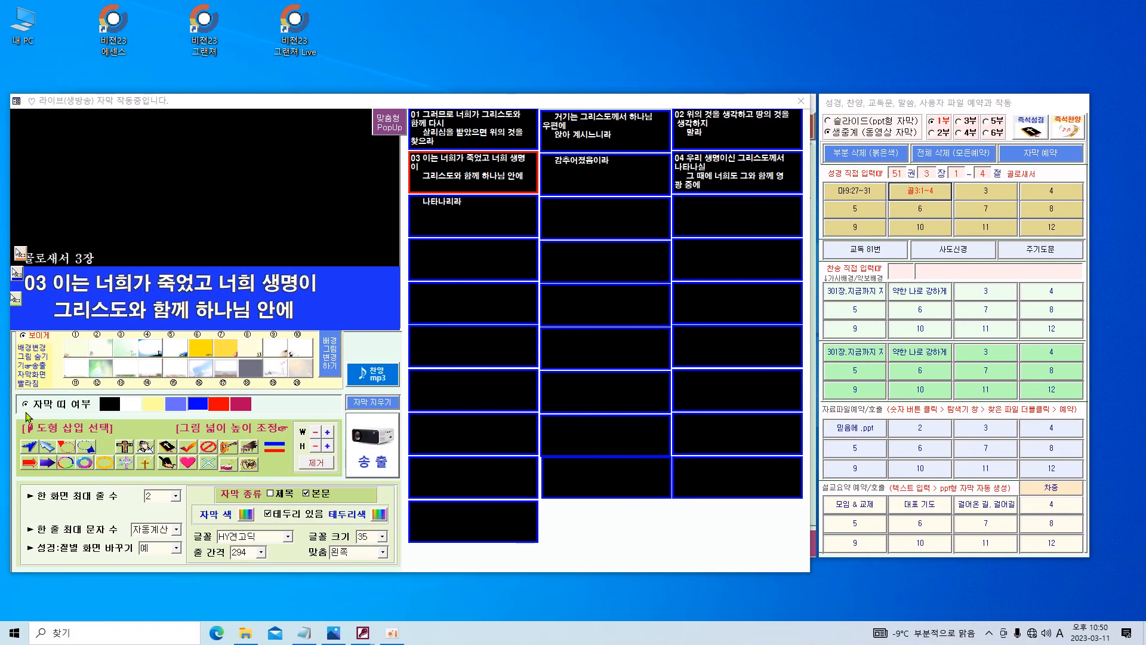
left_click(25, 405)
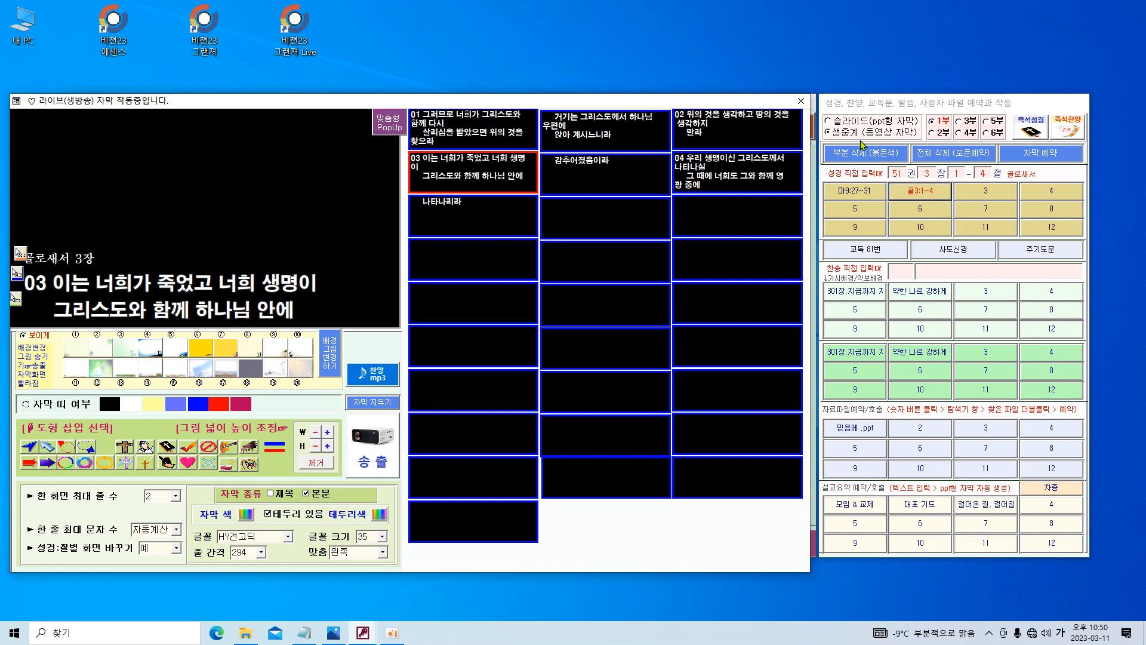
Run hymn 301 as a live broadcast subtitle, run it again in slide (슬라이드) mode, and close it
left_click(855, 291)
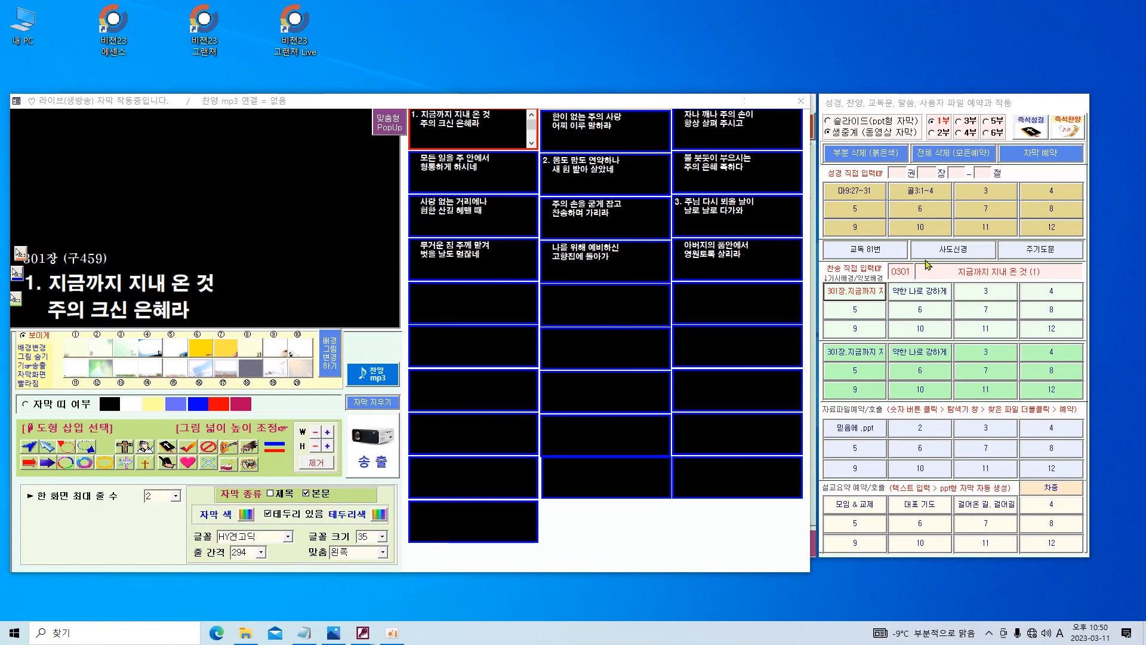
left_click(827, 121)
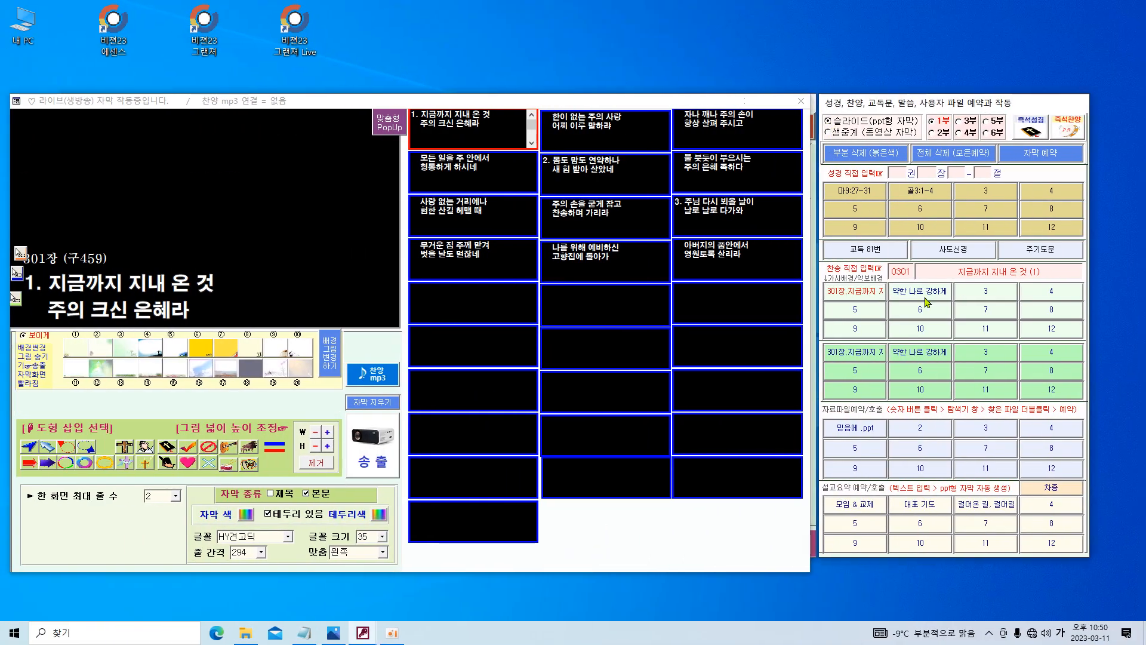
left_click(861, 291)
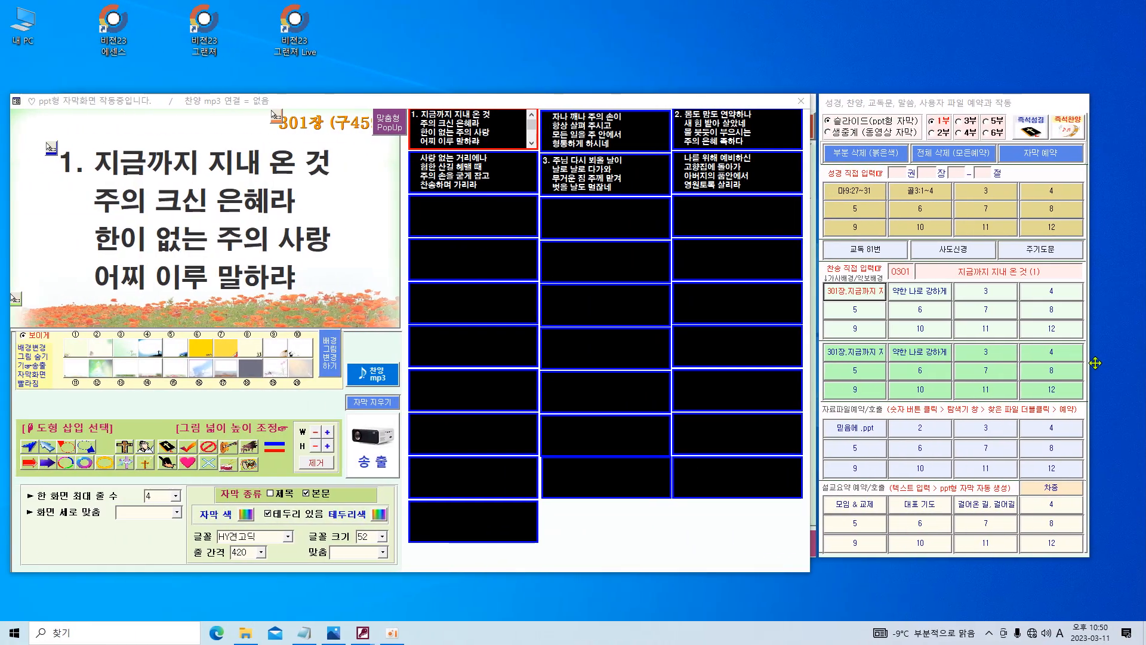
left_click(800, 104)
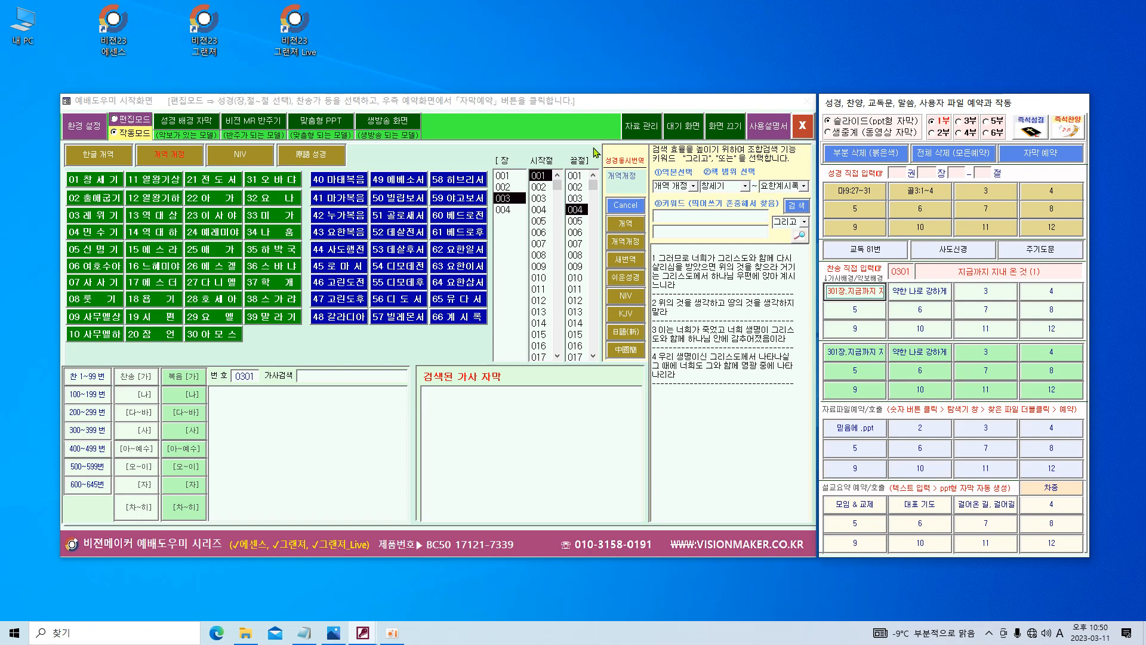
Open the live broadcast screen and project item 01, shifting its title slightly left and projecting it again
left_click(389, 123)
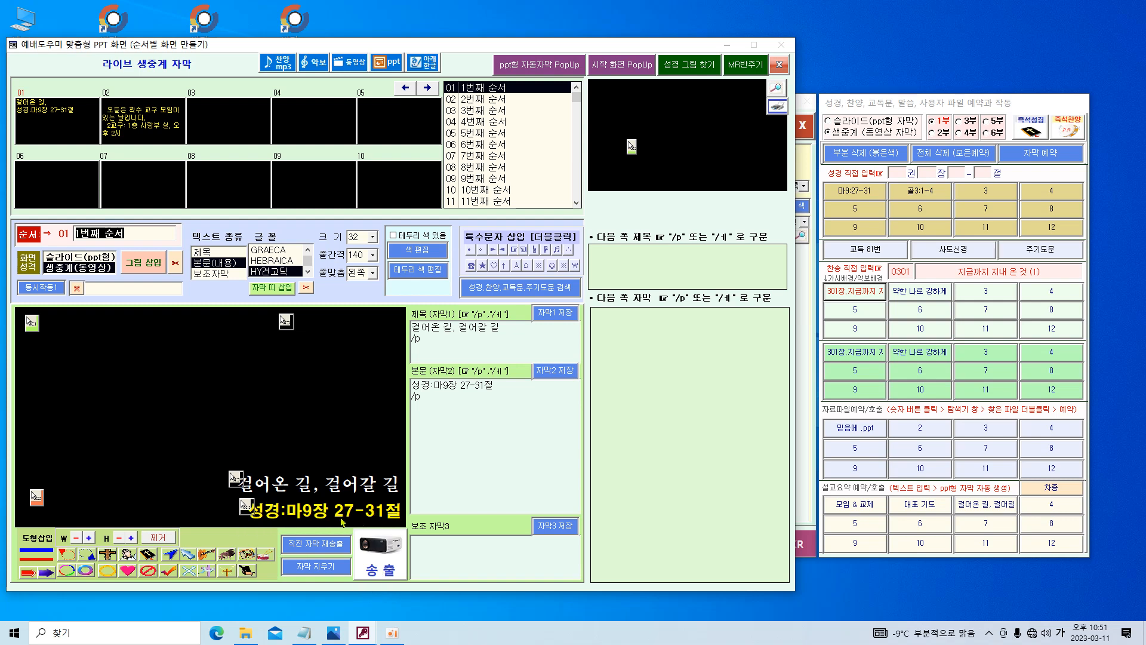
left_click(379, 546)
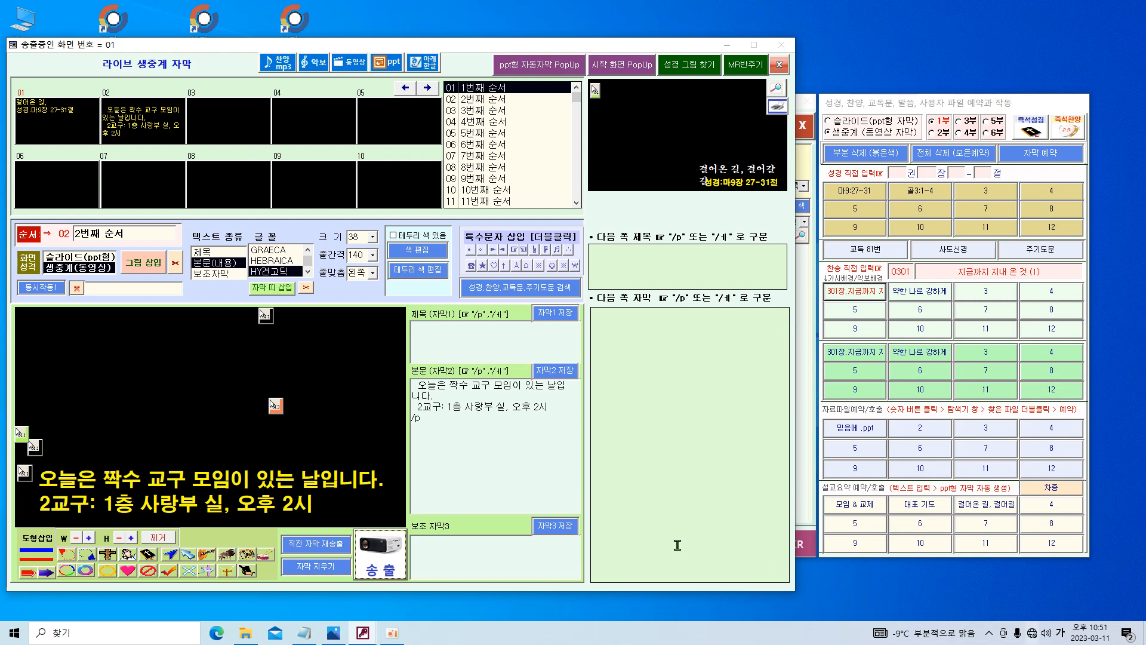
left_click(35, 131)
left_click_drag(232, 478, 225, 477)
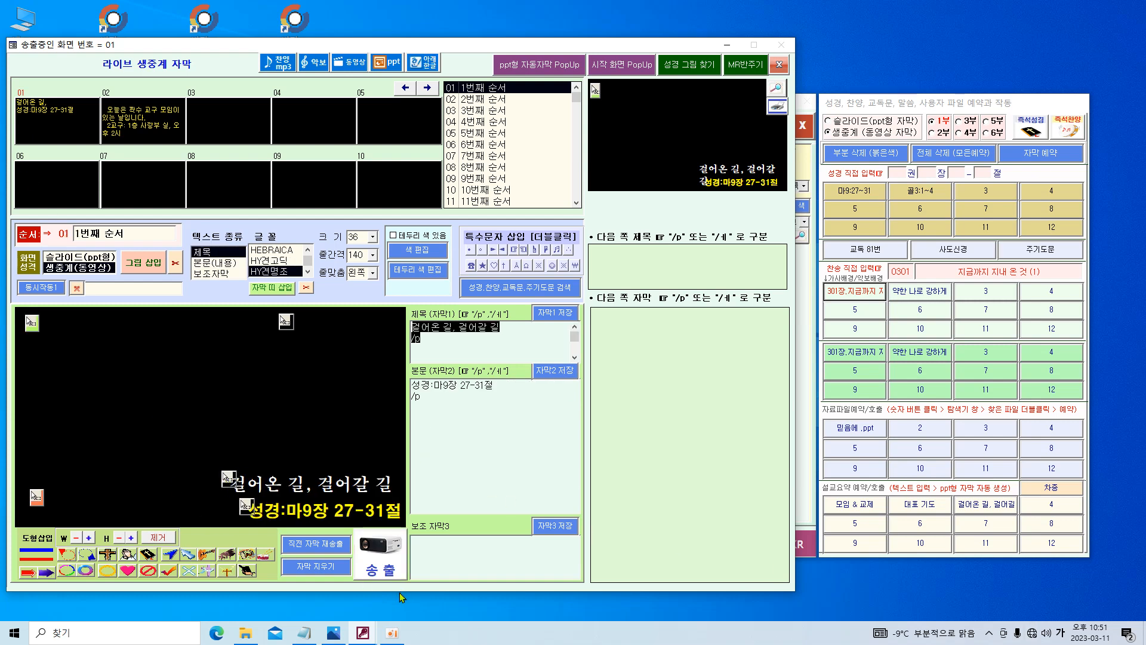
left_click(371, 569)
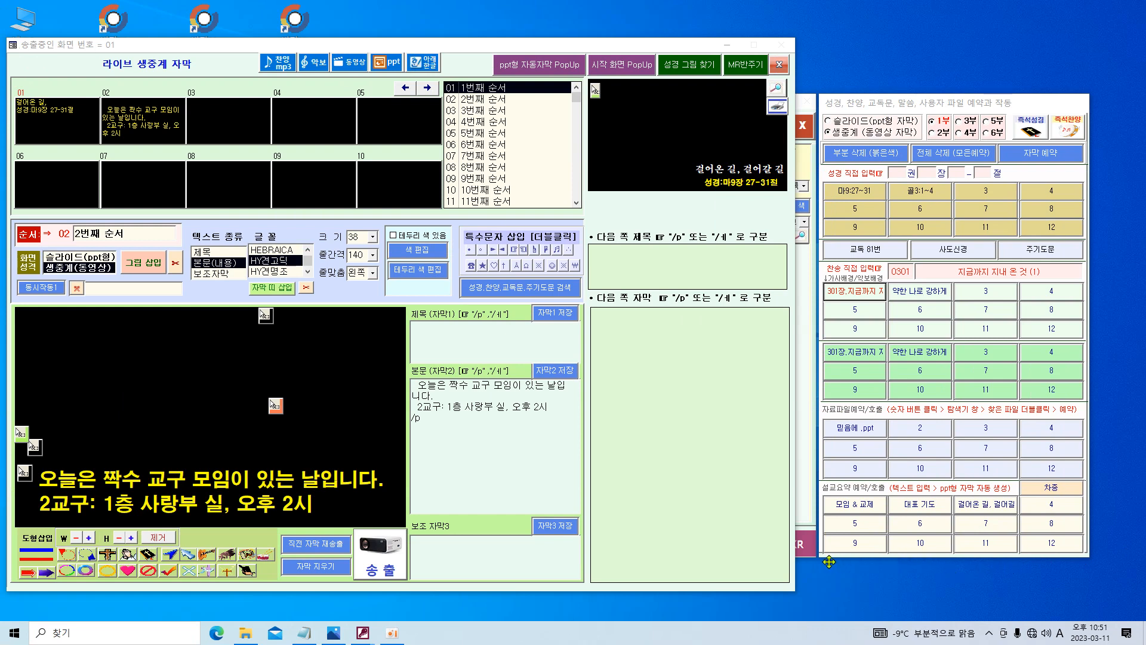
Move the title and scripture reference of live item 01 further left and close the live broadcast screen
left_click(39, 124)
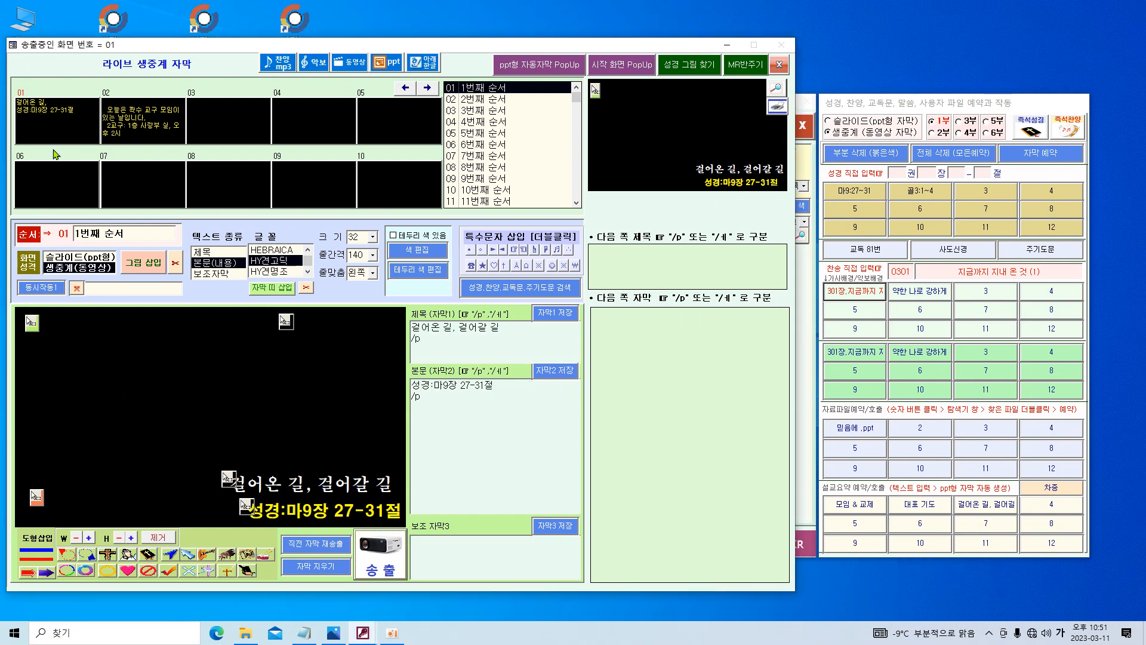
left_click_drag(227, 479, 186, 469)
left_click_drag(245, 506, 220, 510)
left_click_drag(183, 474, 213, 478)
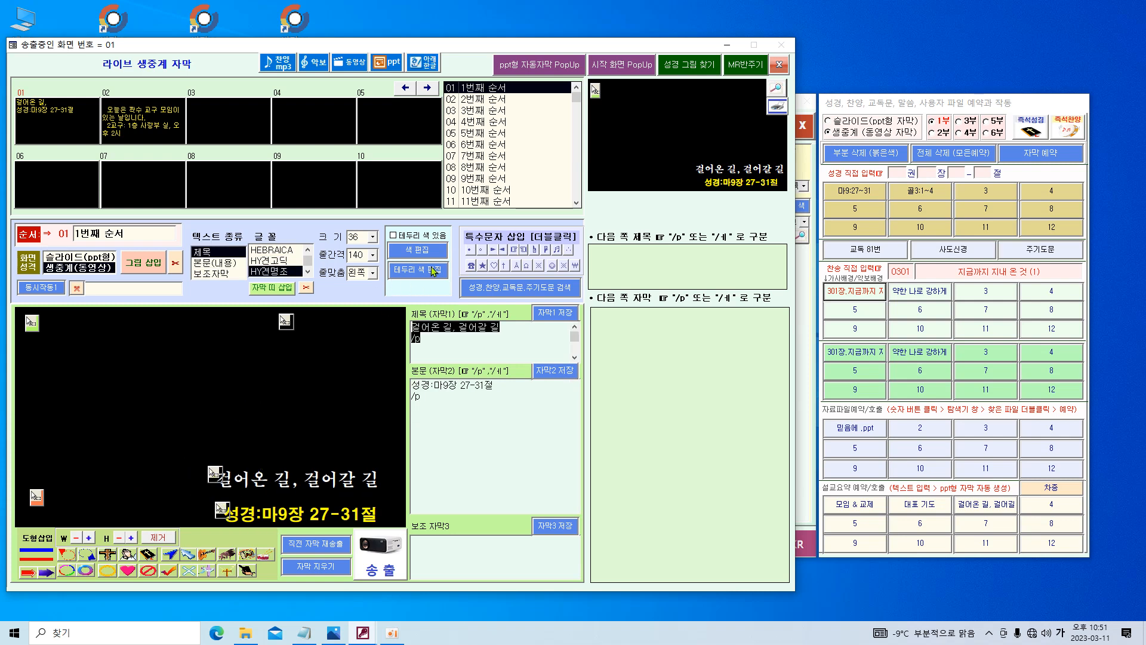
left_click(778, 63)
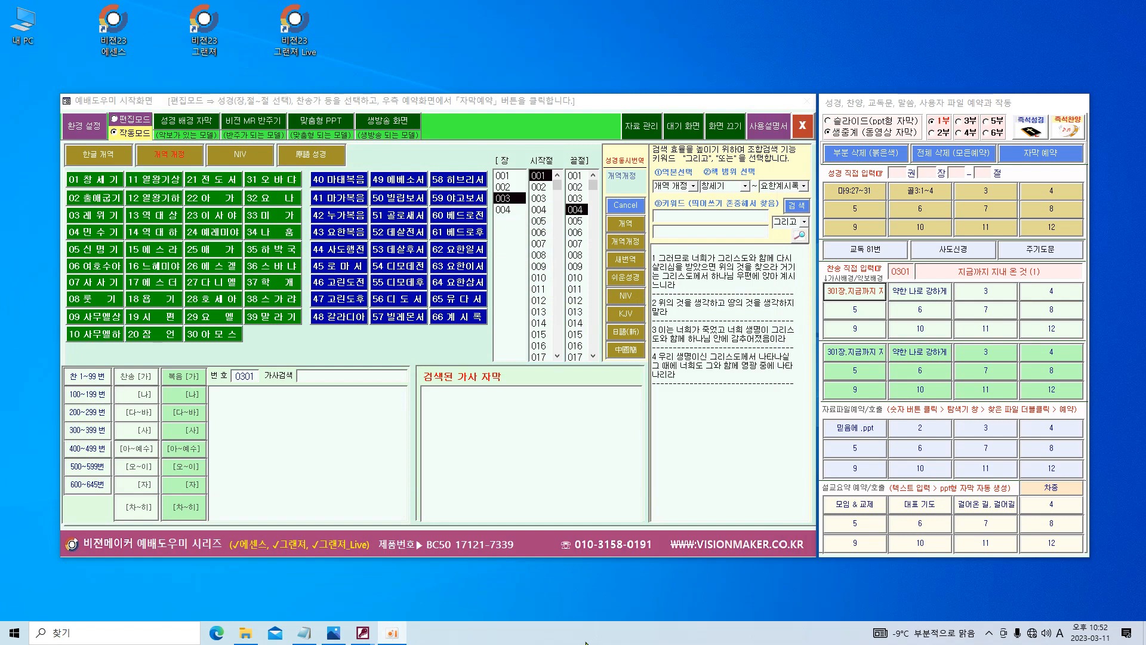
Run the reserved 모임 & 교제 announcement in live broadcast mode and close it
left_click(857, 505)
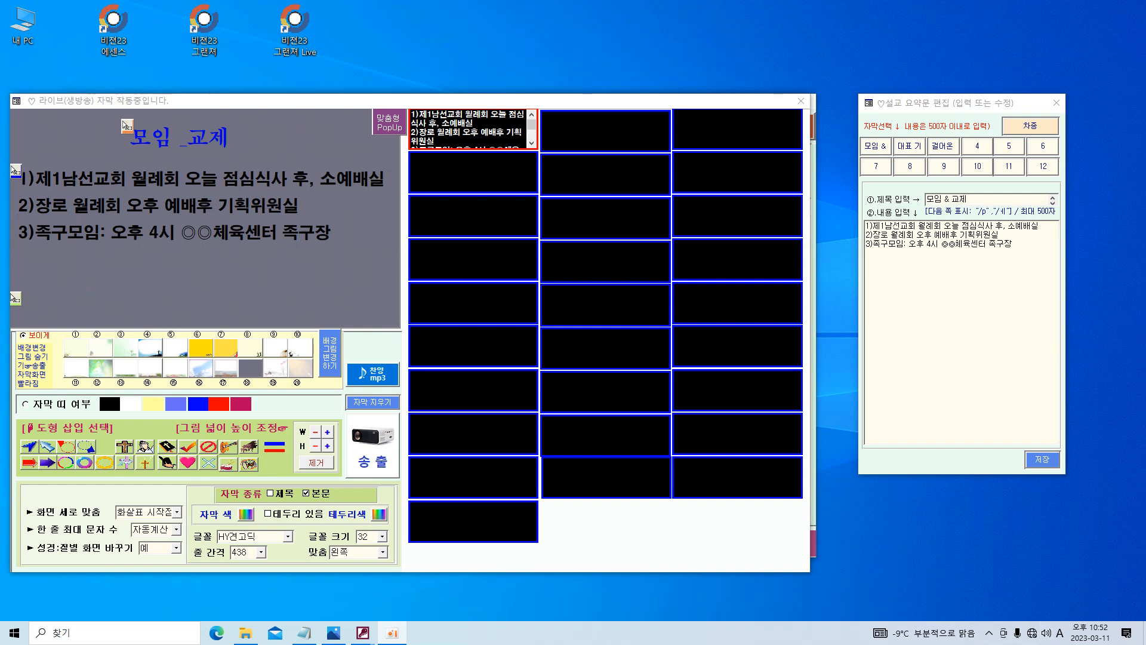
left_click(801, 101)
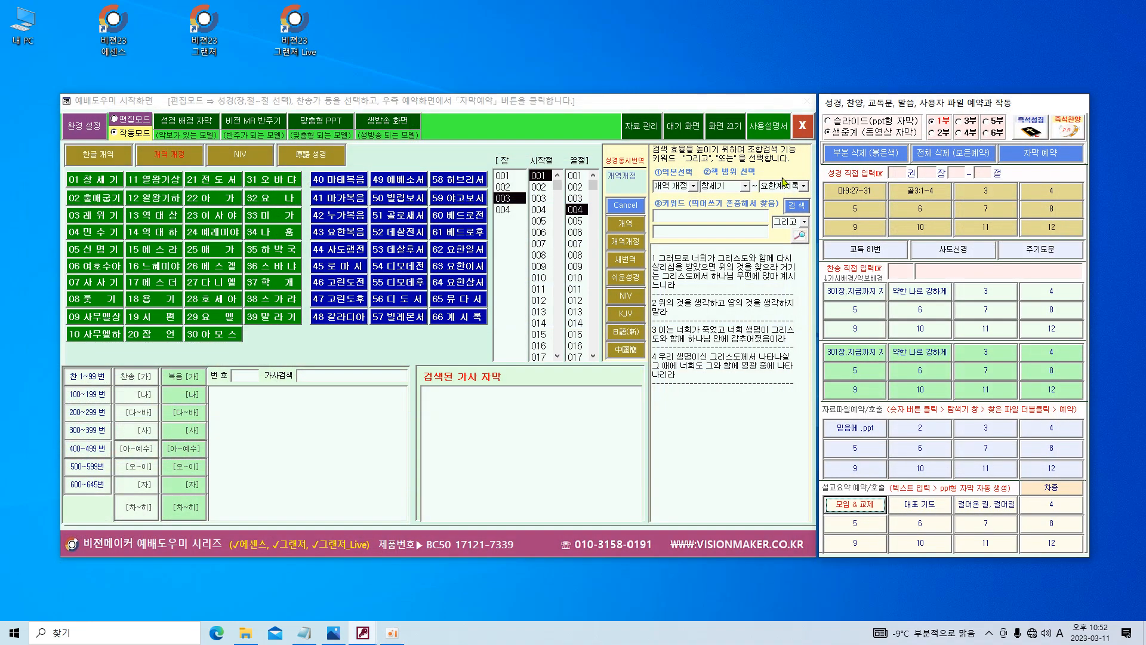
Run the song 약한 나로 강하게 as a live subtitle, switch to slide mode, and run it again as slides
left_click(936, 292)
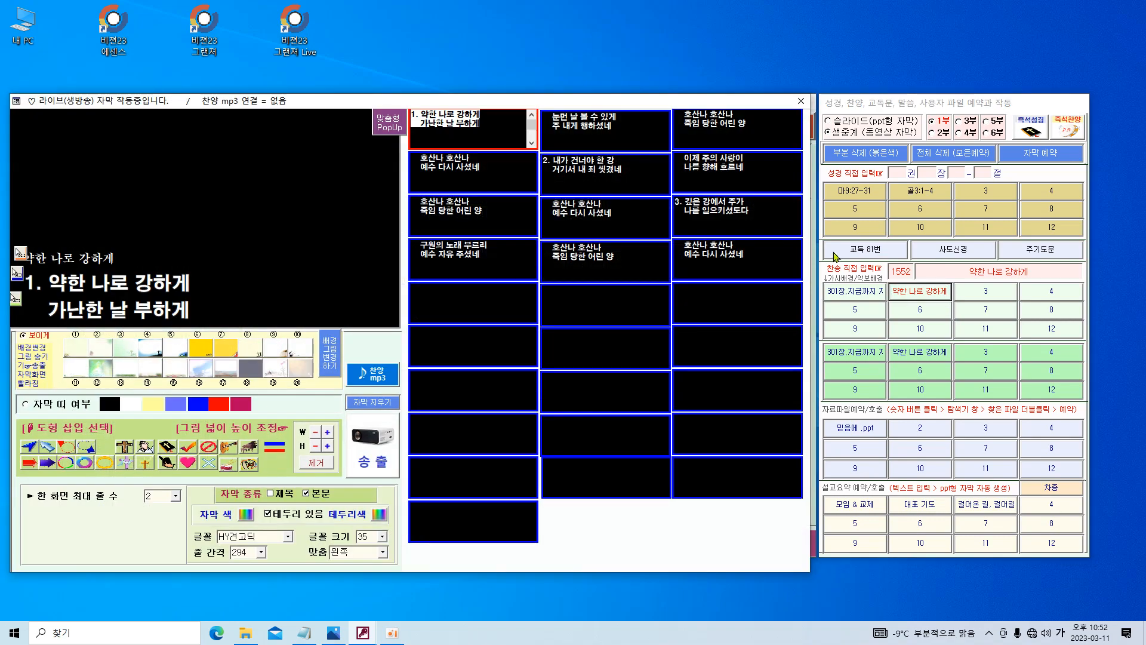
left_click(828, 121)
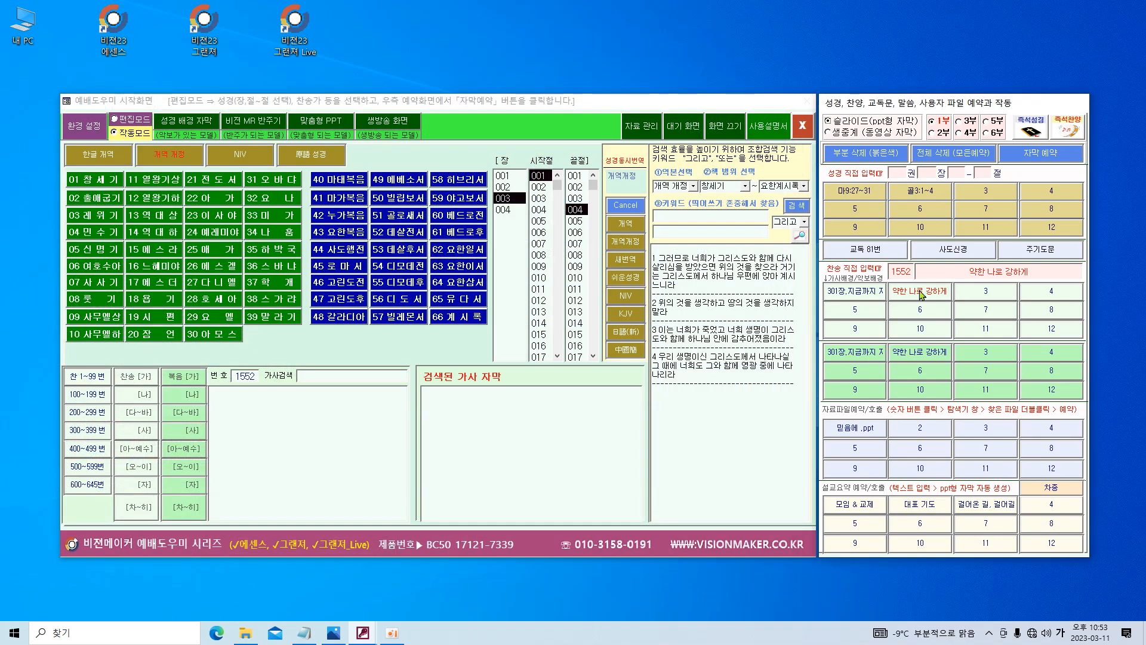
left_click(920, 291)
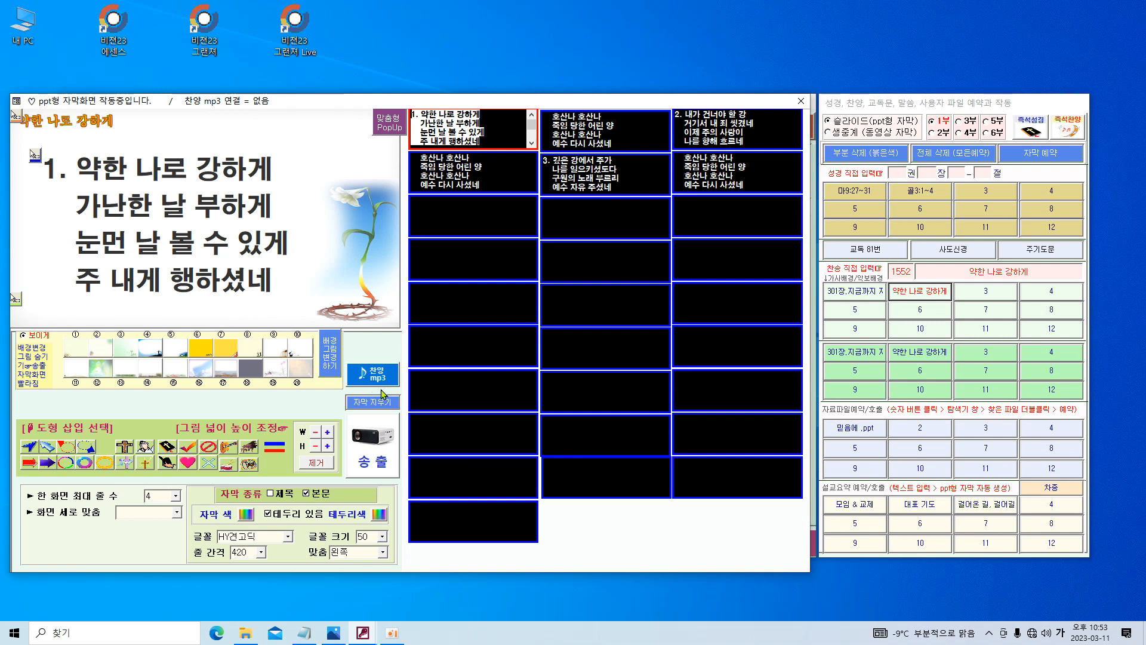
Link the audio file 약한 나로 강하게.wma from the 복음송_아_자_미만 folder to the song and shift the subtitle window aside
left_click(369, 381)
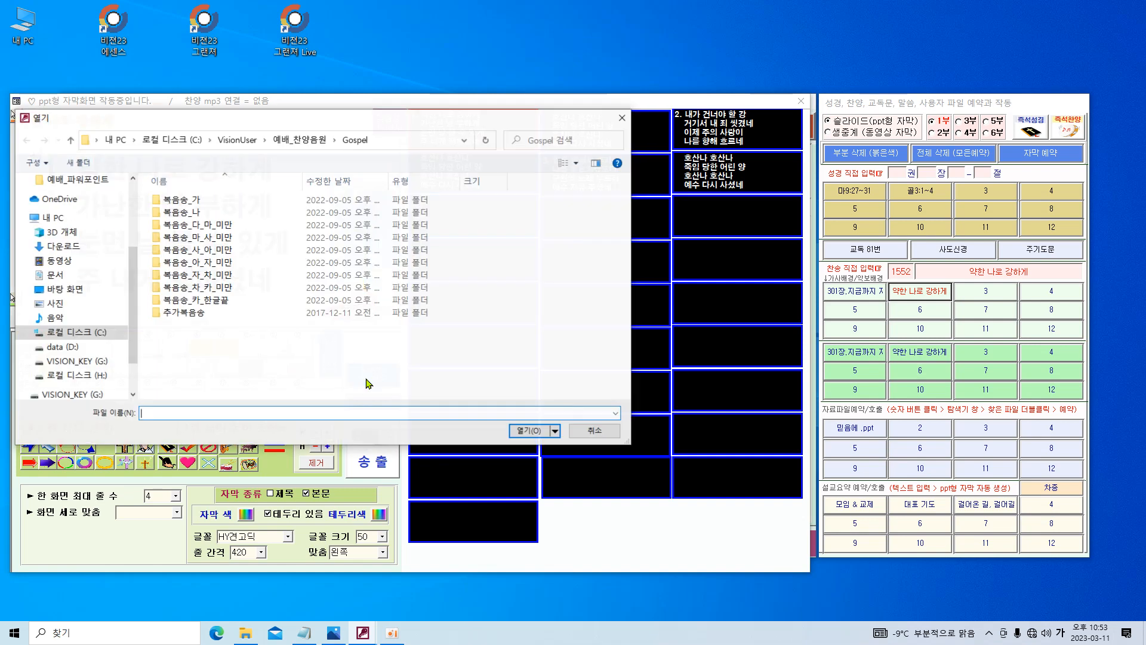
left_click(228, 264)
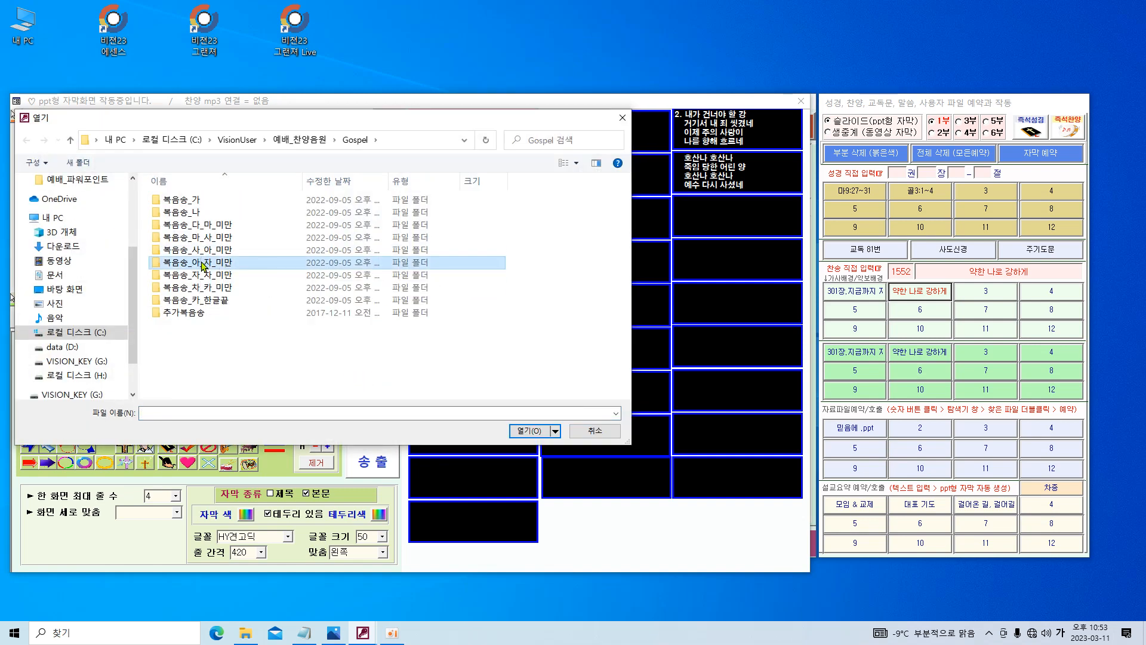
double_click(203, 266)
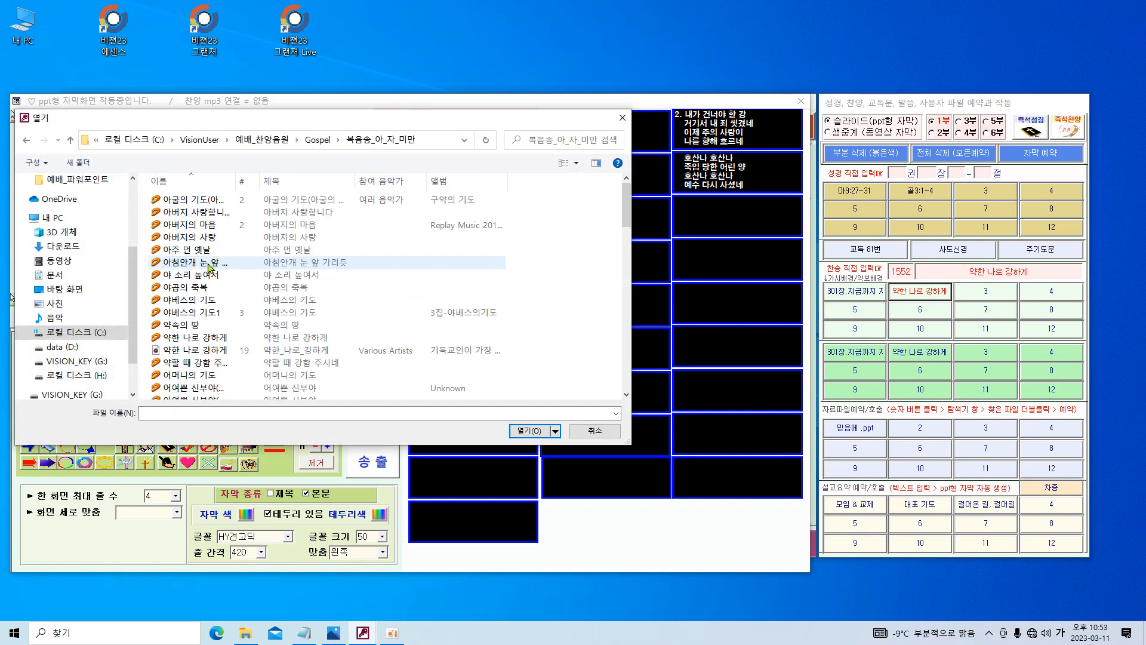
double_click(222, 349)
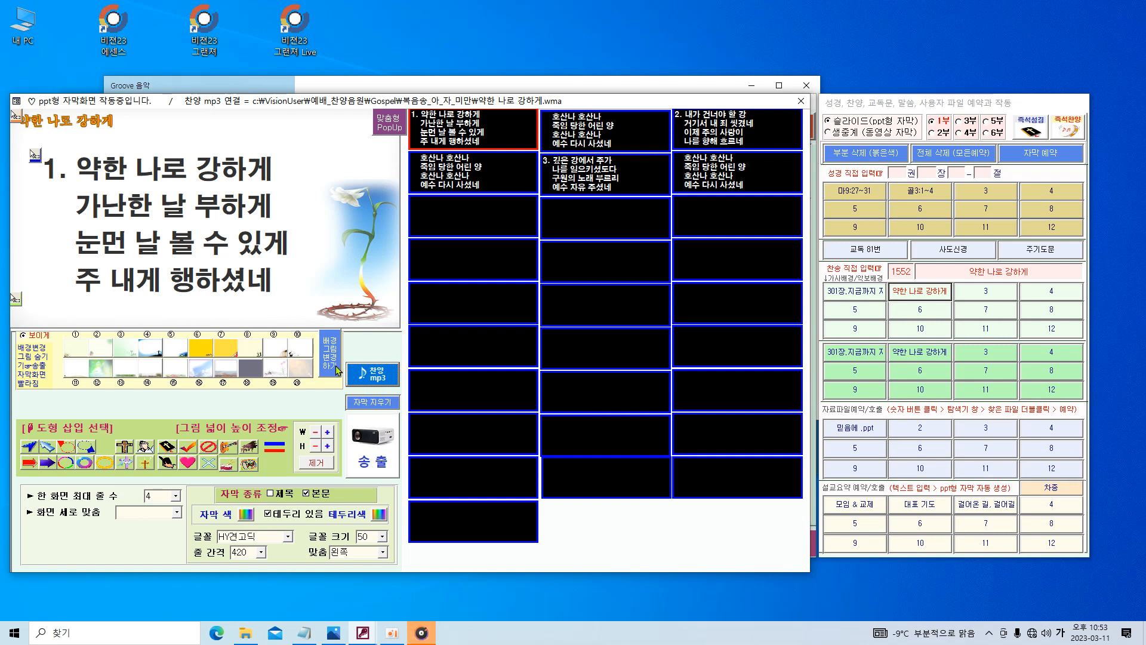
left_click_drag(314, 102, 332, 108)
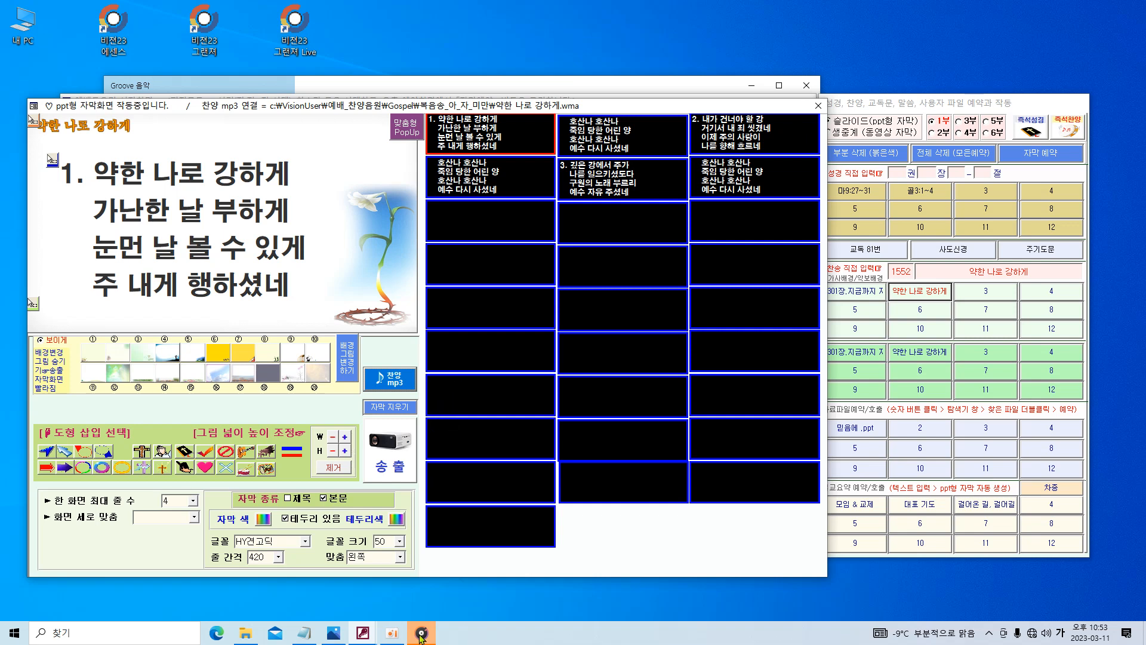
Close the music player playing the song audio and project the first verse and chorus slides of 약한 나로 강하게
left_click(421, 634)
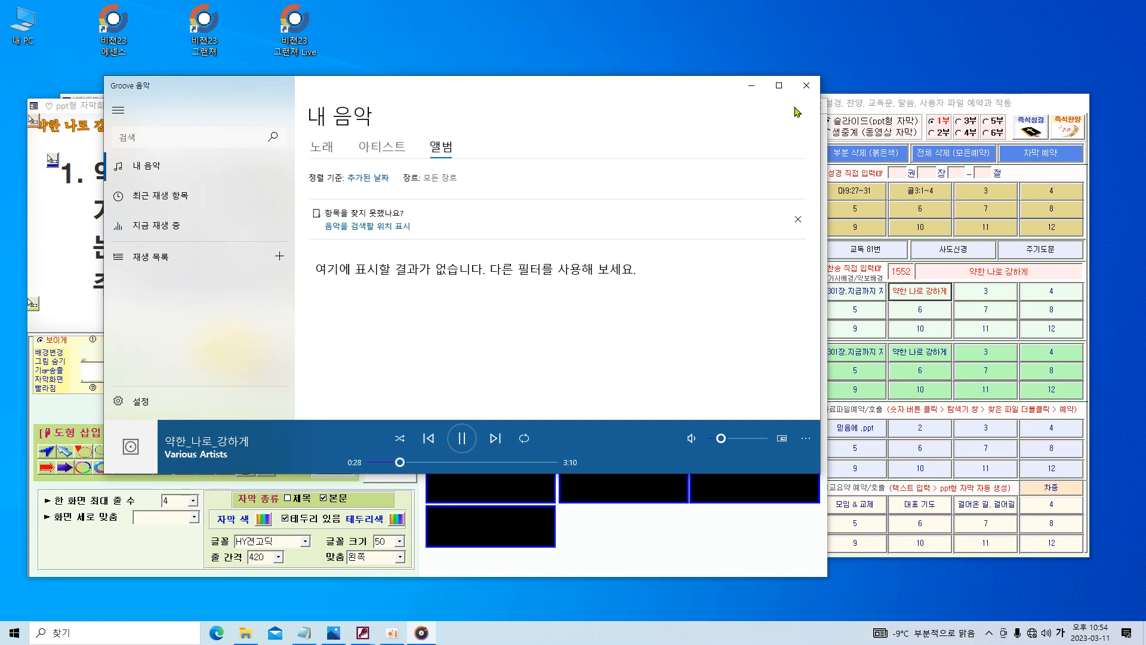
left_click(806, 85)
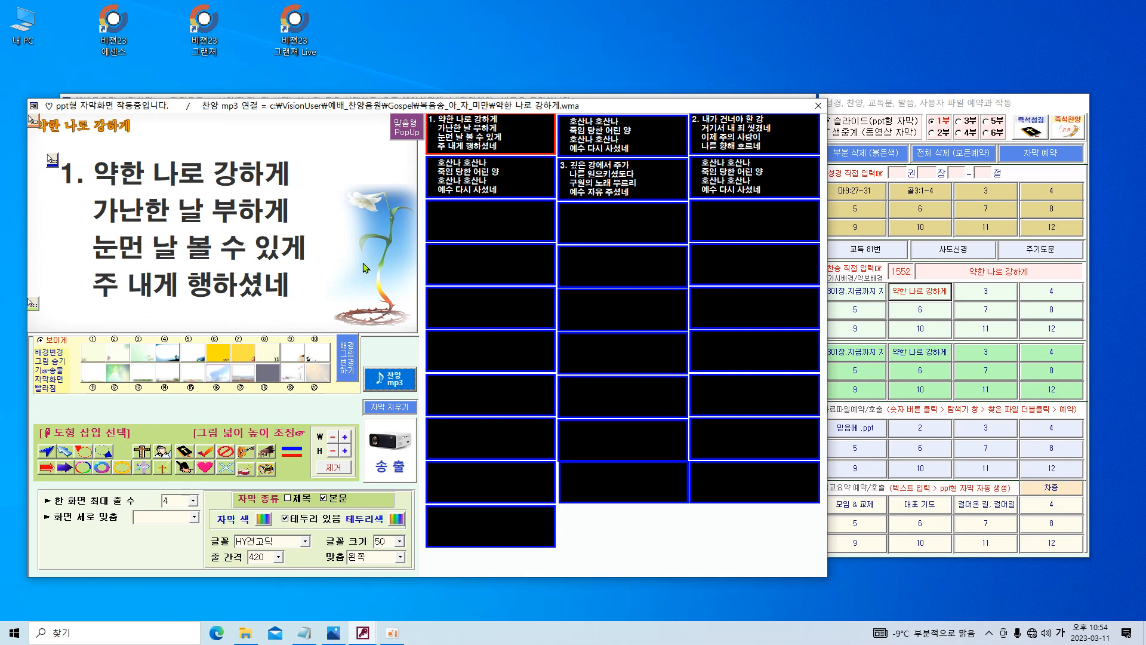
left_click(391, 467)
left_click(391, 467)
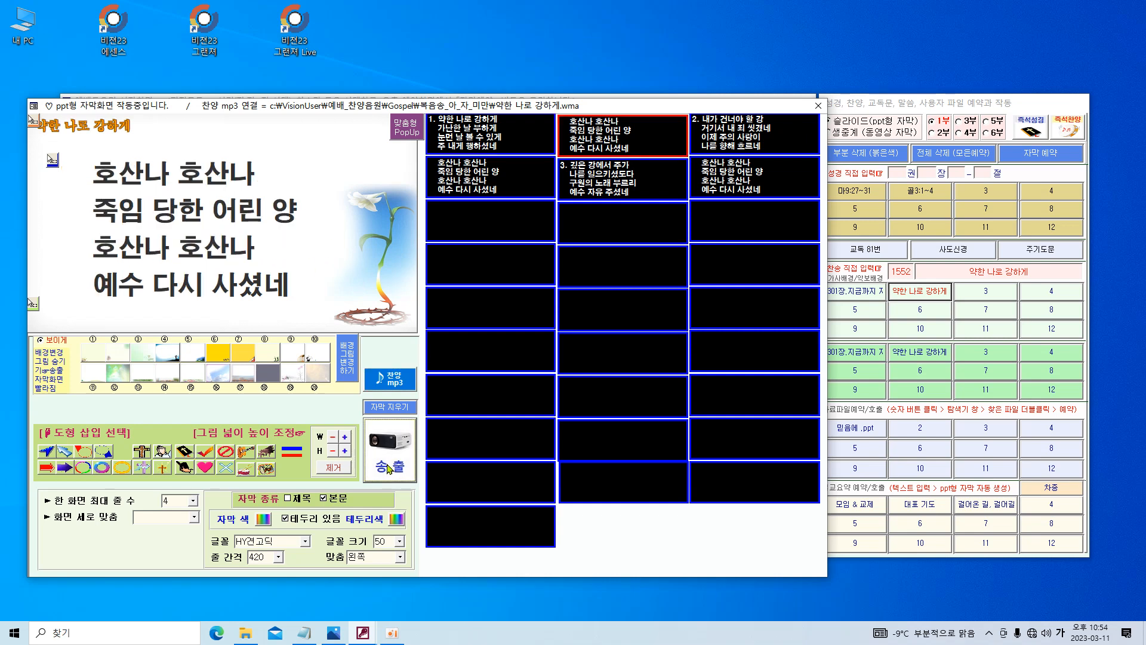
left_click(389, 465)
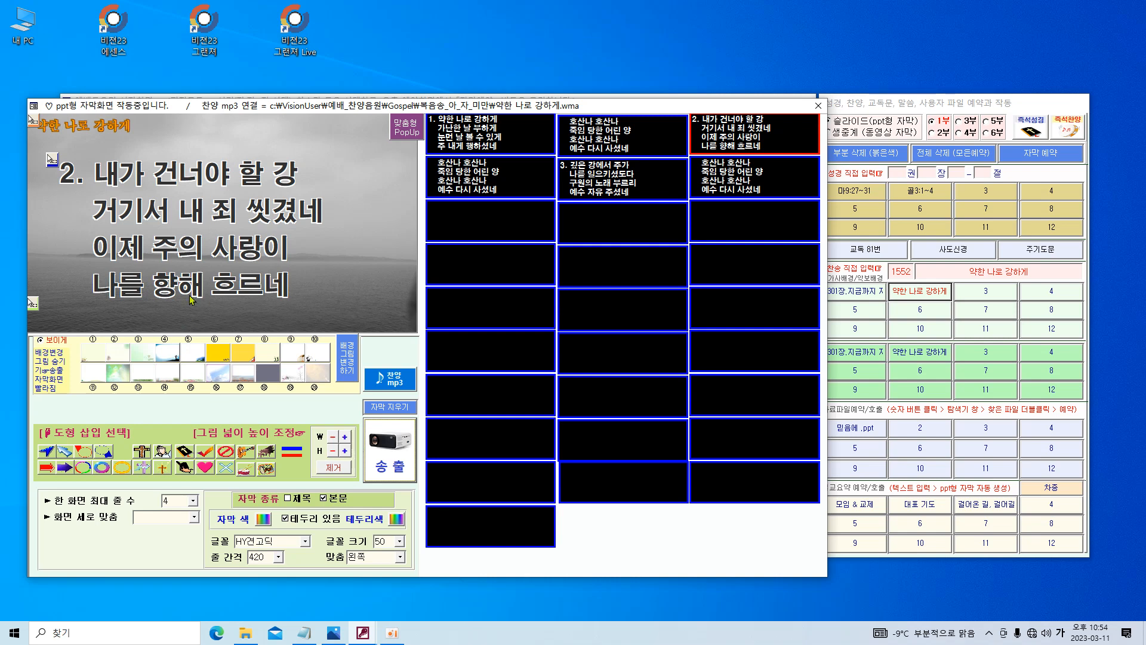
Shift the song's subtitle window aside and close it to return to the main reservation screen
left_click_drag(390, 107, 413, 80)
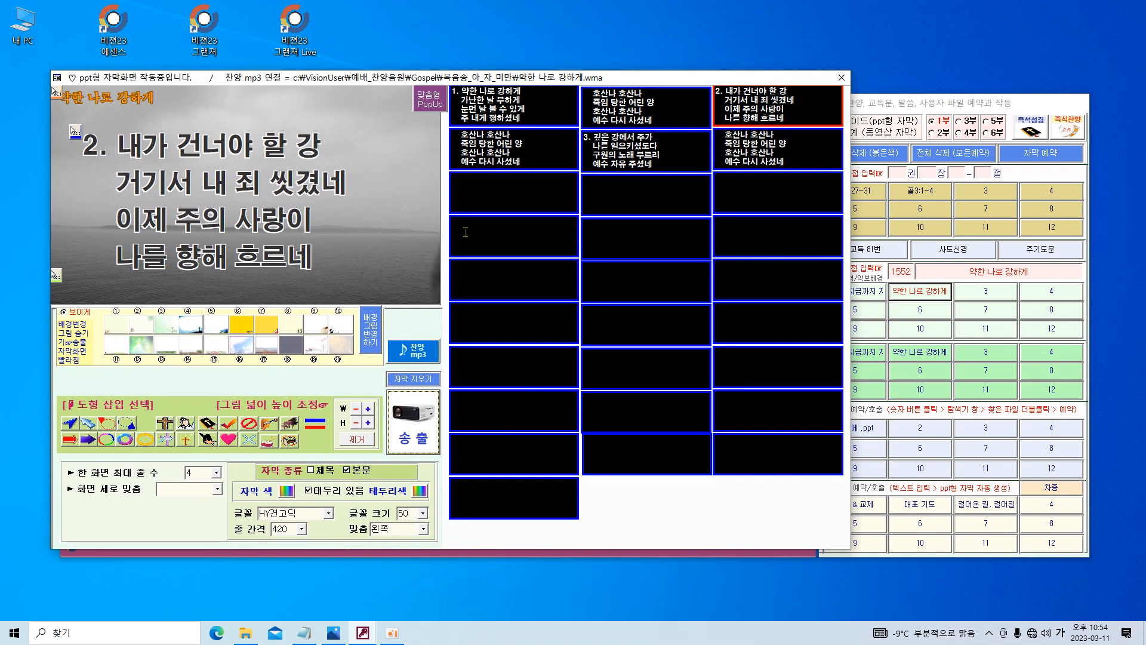
left_click(395, 638)
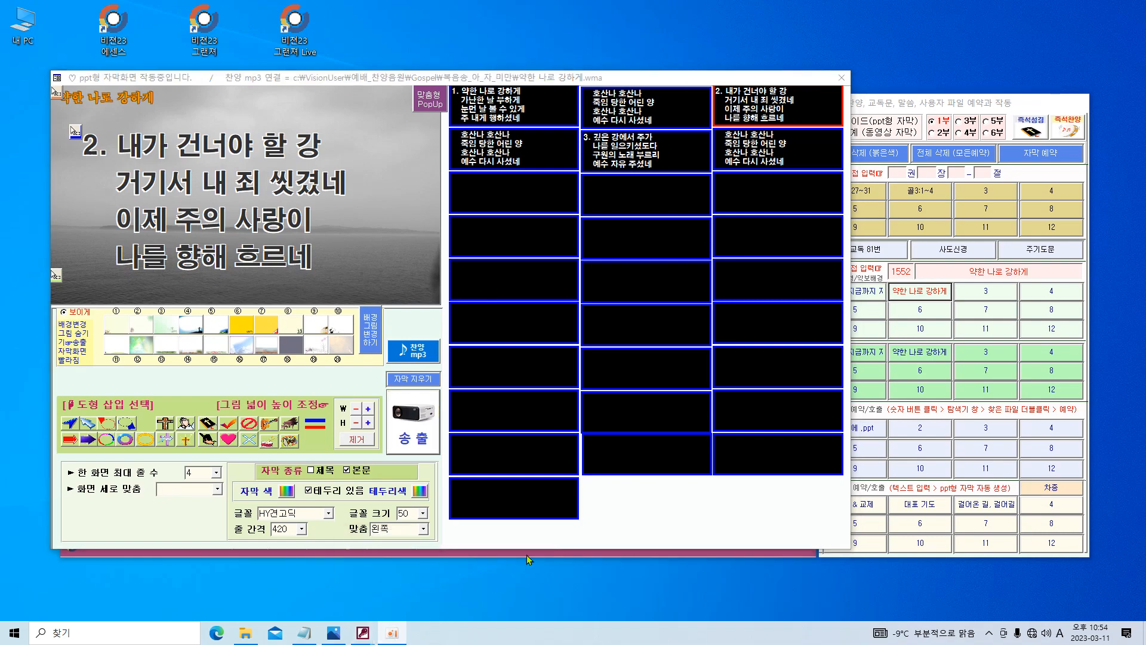
left_click(842, 78)
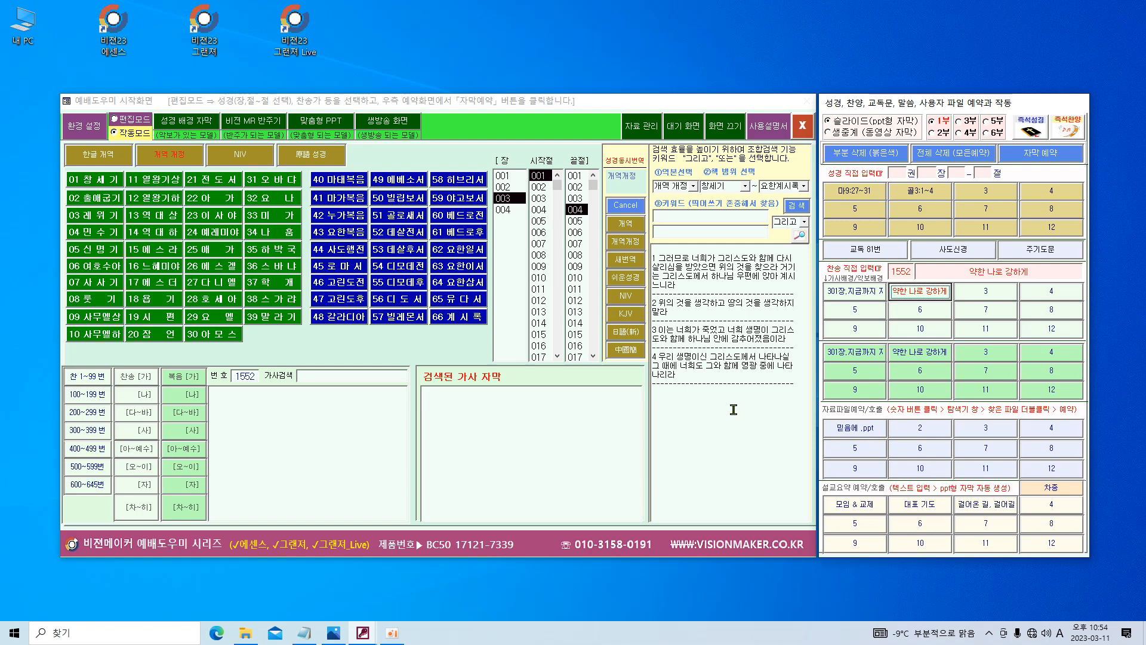
List all pictures for 마태복음 chapter 9 in the picture library and open picture 05 on the second page, the Palestine map
left_click(197, 125)
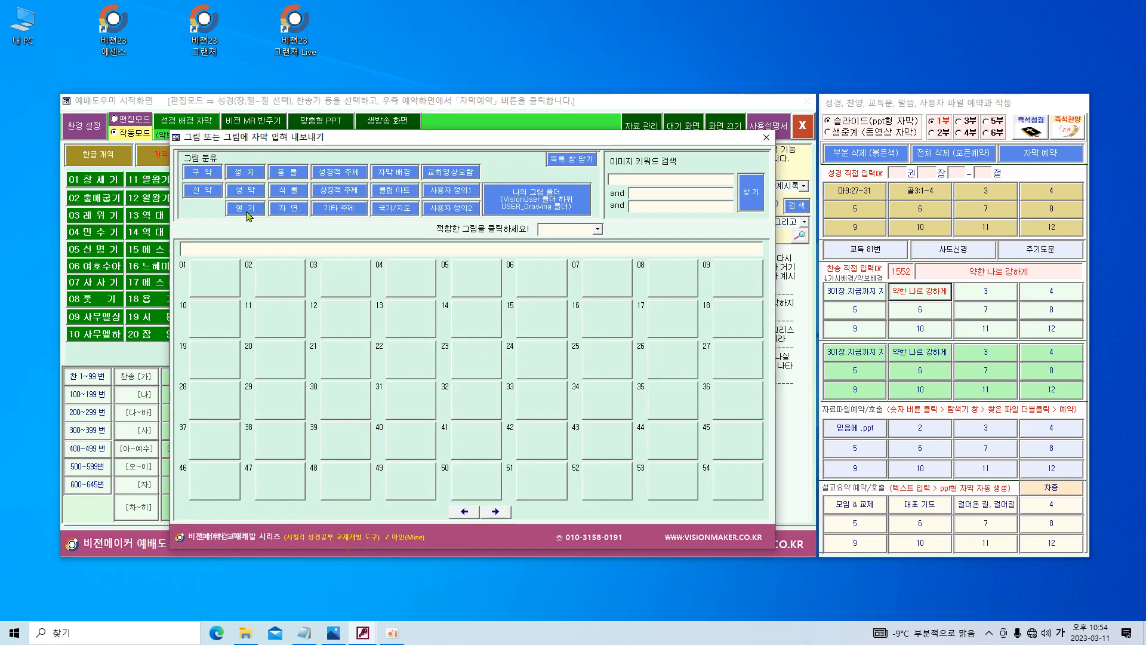
left_click(203, 190)
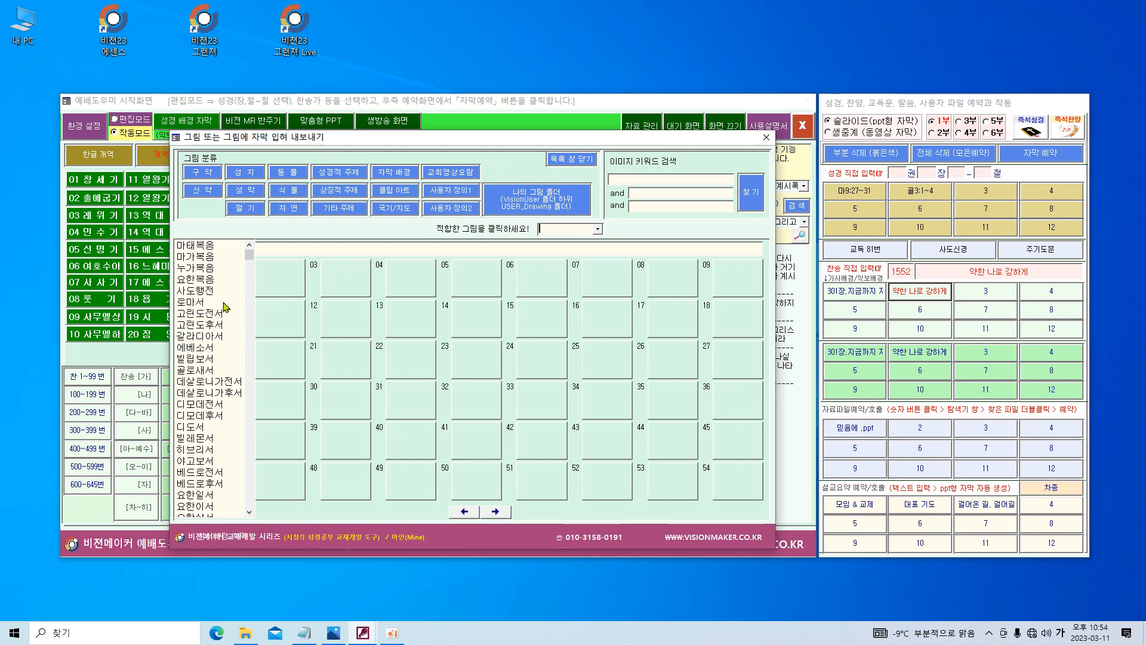
left_click(206, 246)
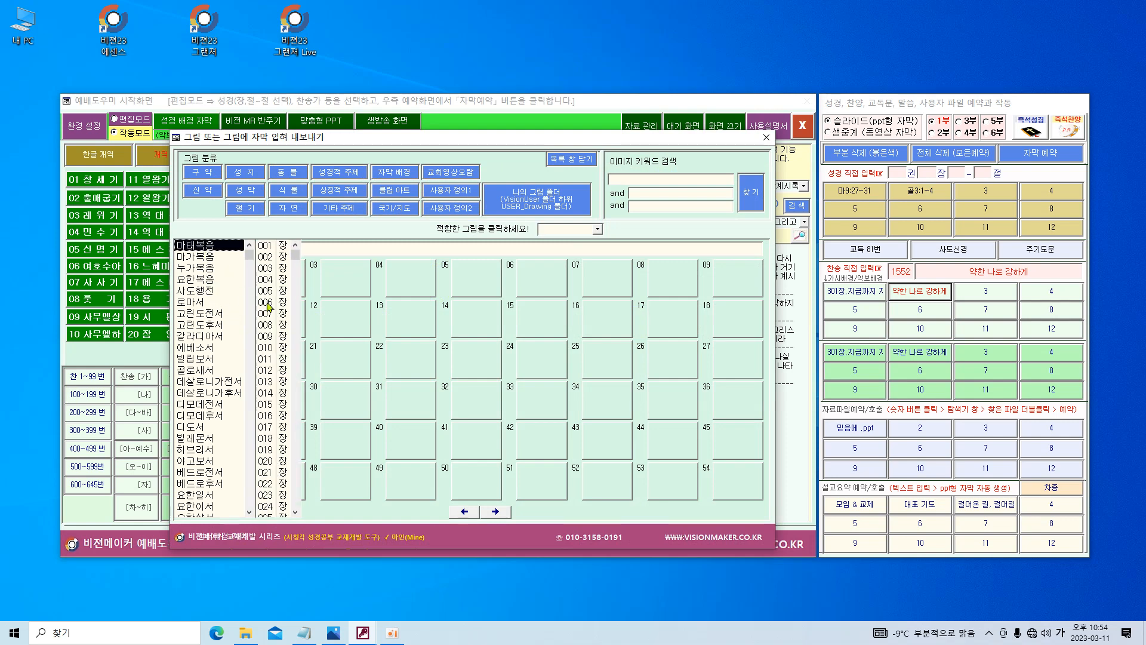
left_click(280, 339)
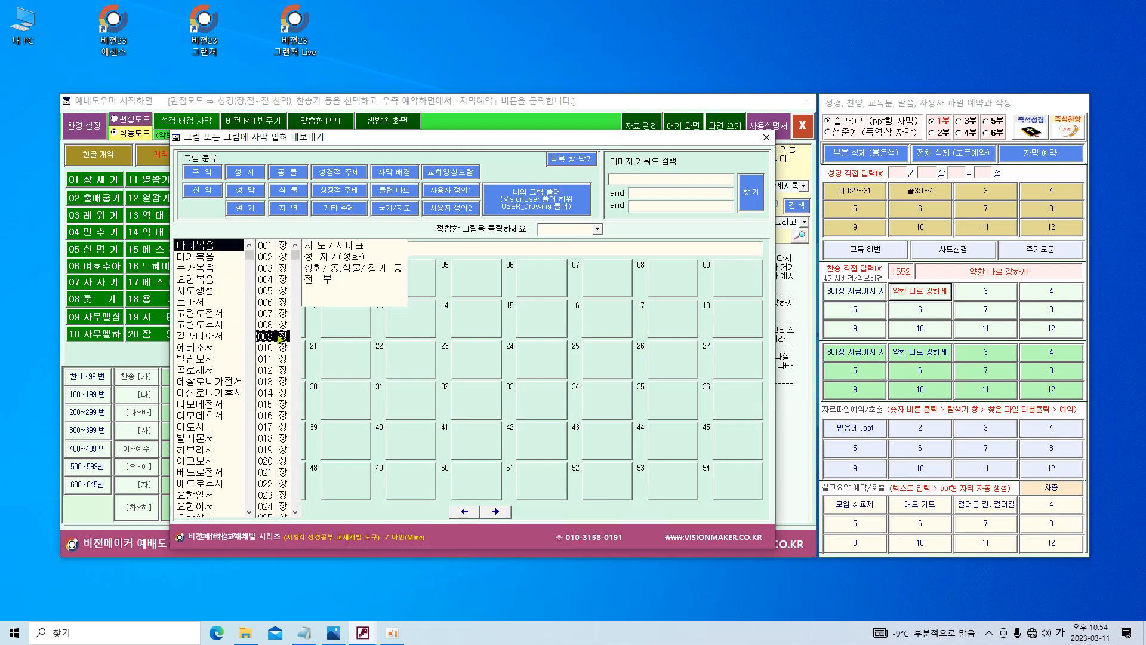
left_click(322, 280)
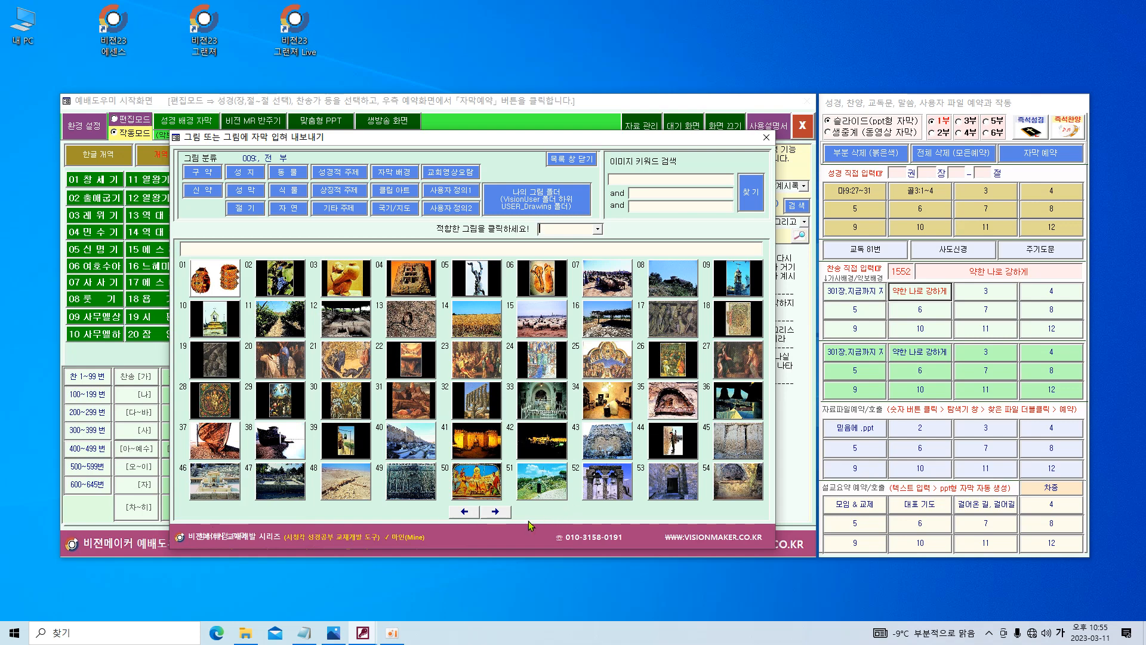
left_click(497, 512)
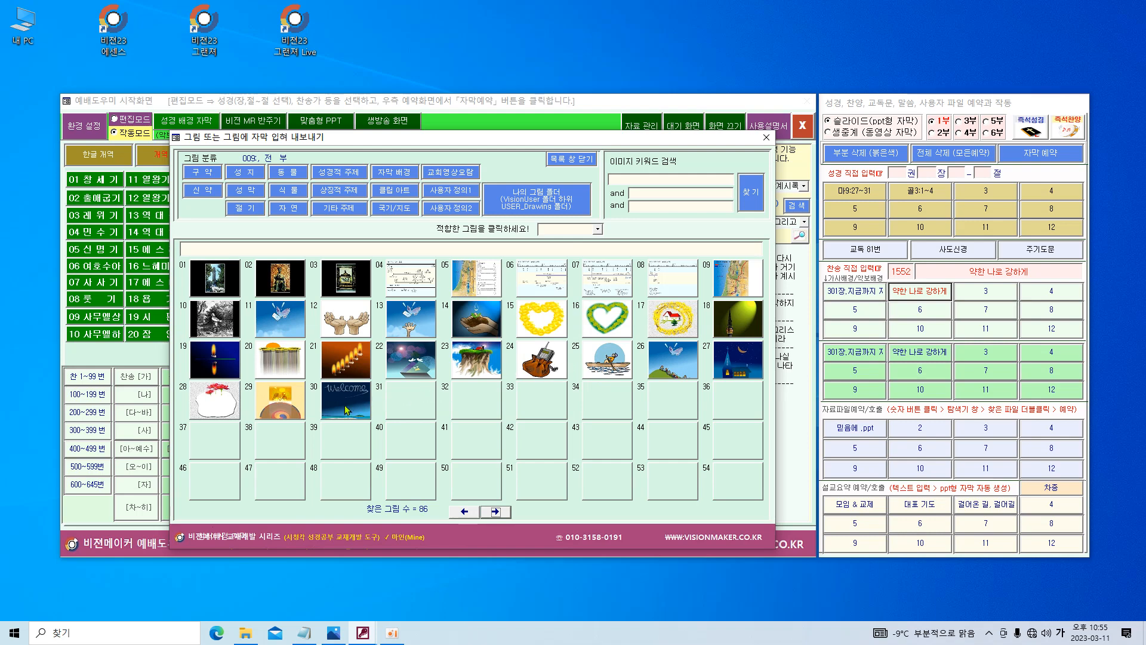
left_click(467, 284)
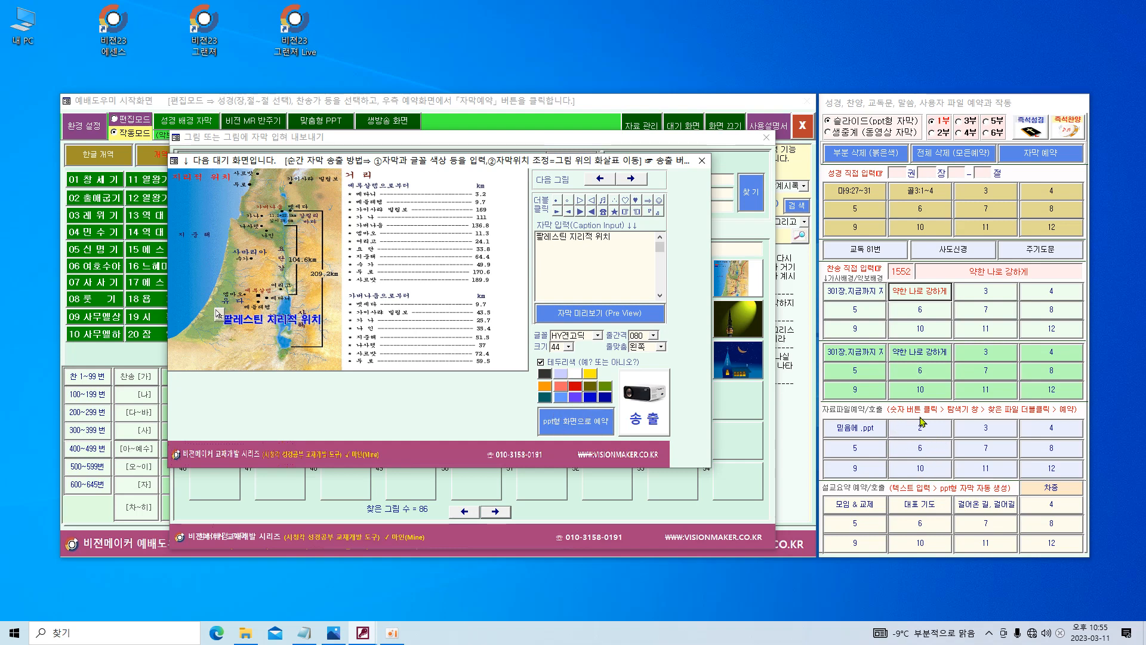
Reserve the Palestine map as a ppt-type screen under the identification name 가나 지도
left_click(588, 427)
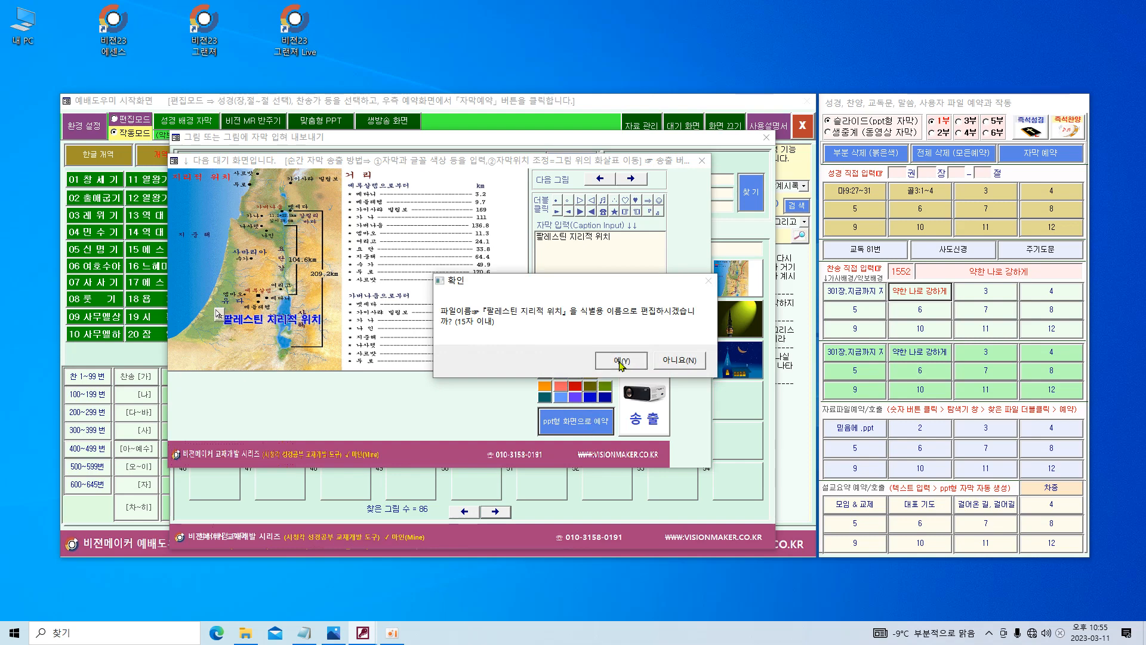
left_click(621, 360)
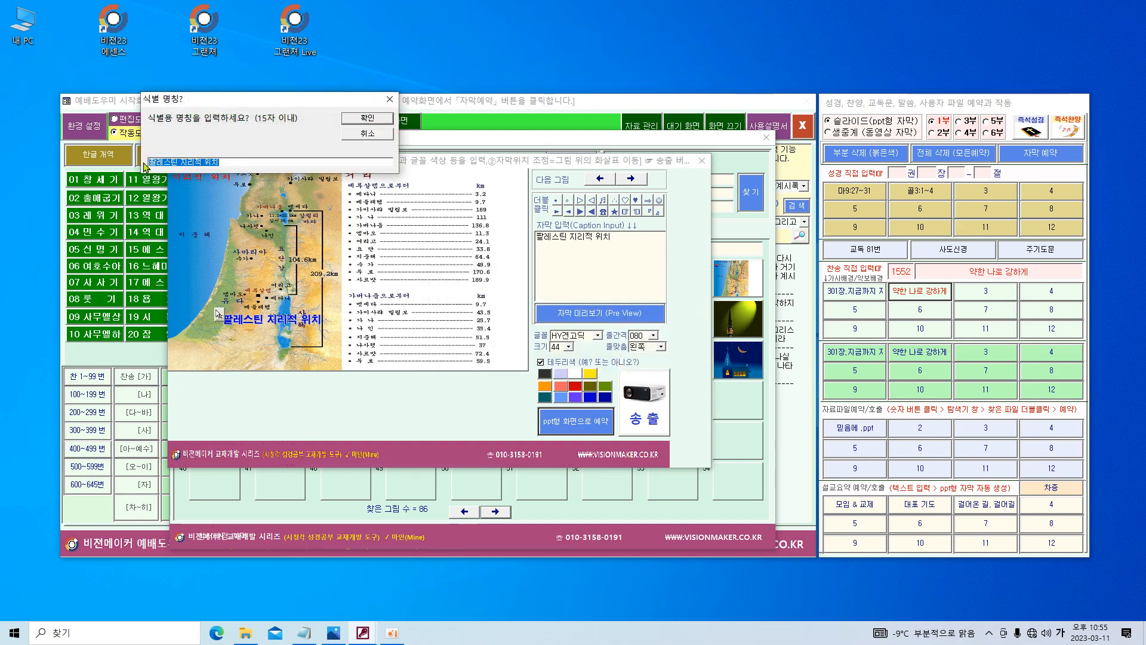
type("가나")
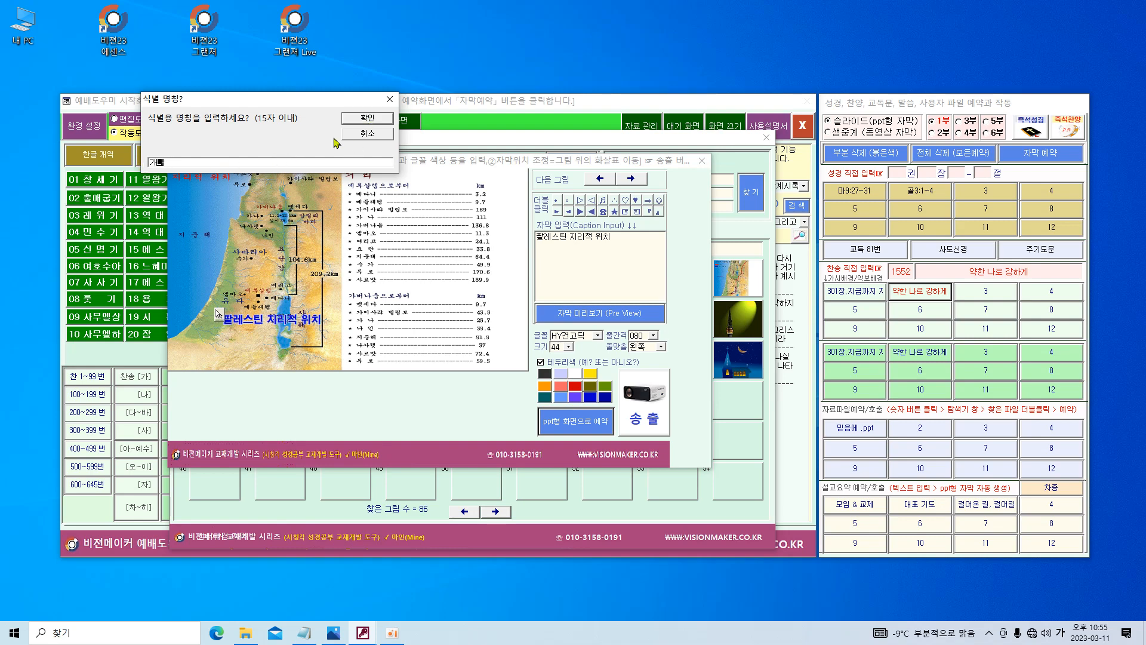
type(" 지도")
left_click(370, 119)
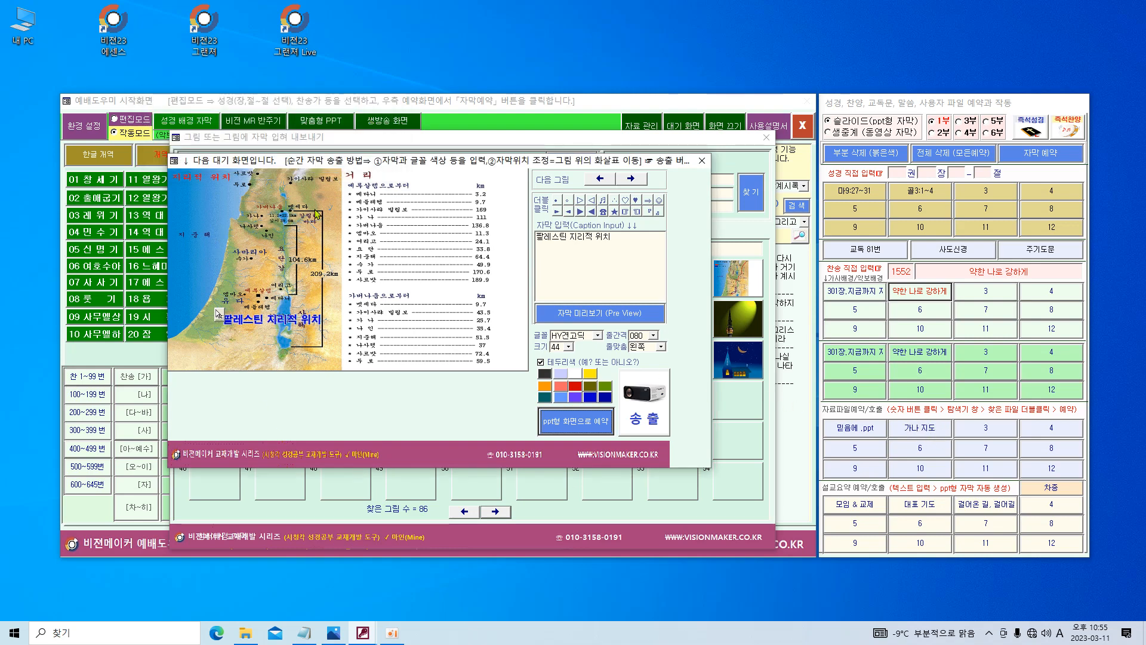
Close the picture windows and project the reserved 가나 지도 item
left_click(705, 163)
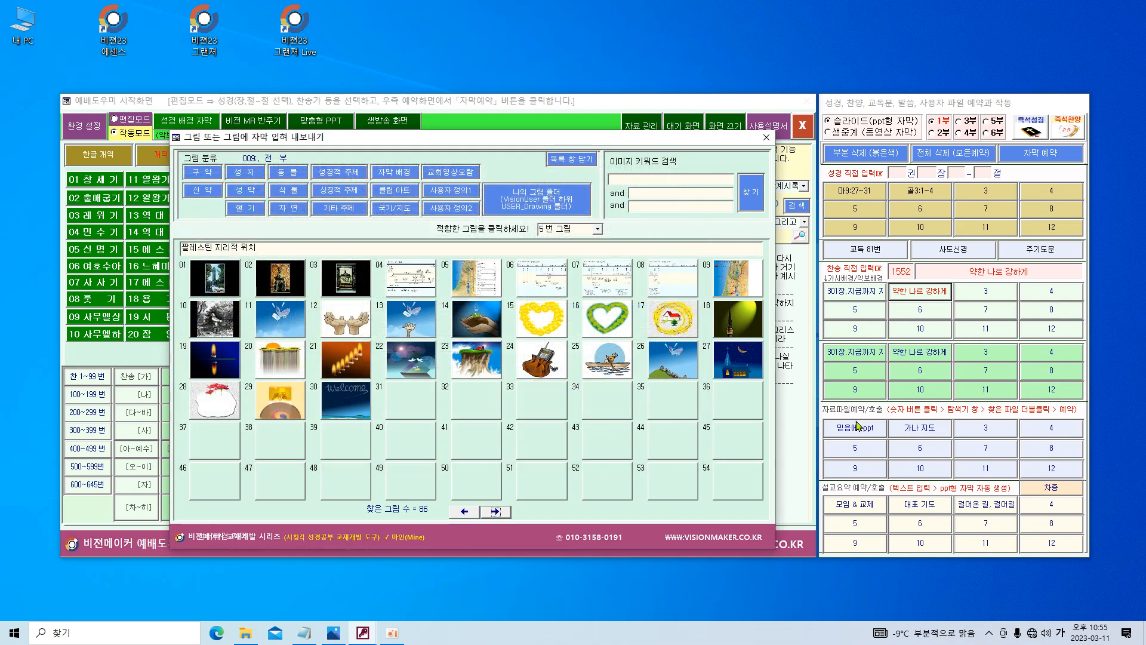
left_click(766, 138)
left_click(920, 428)
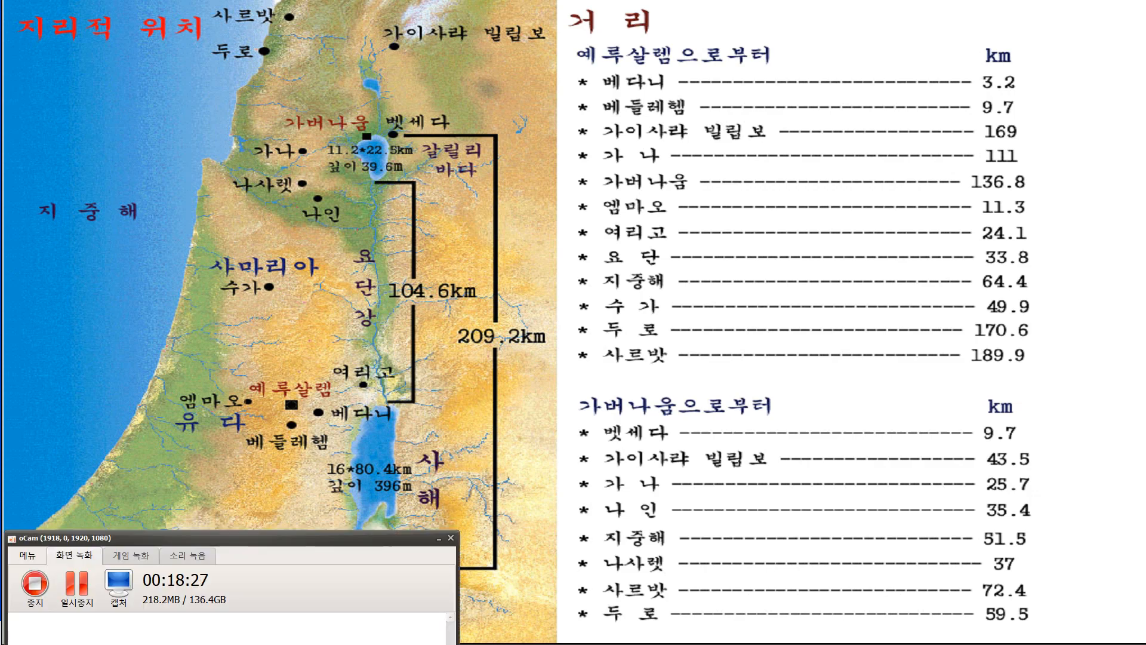
left_click(80, 594)
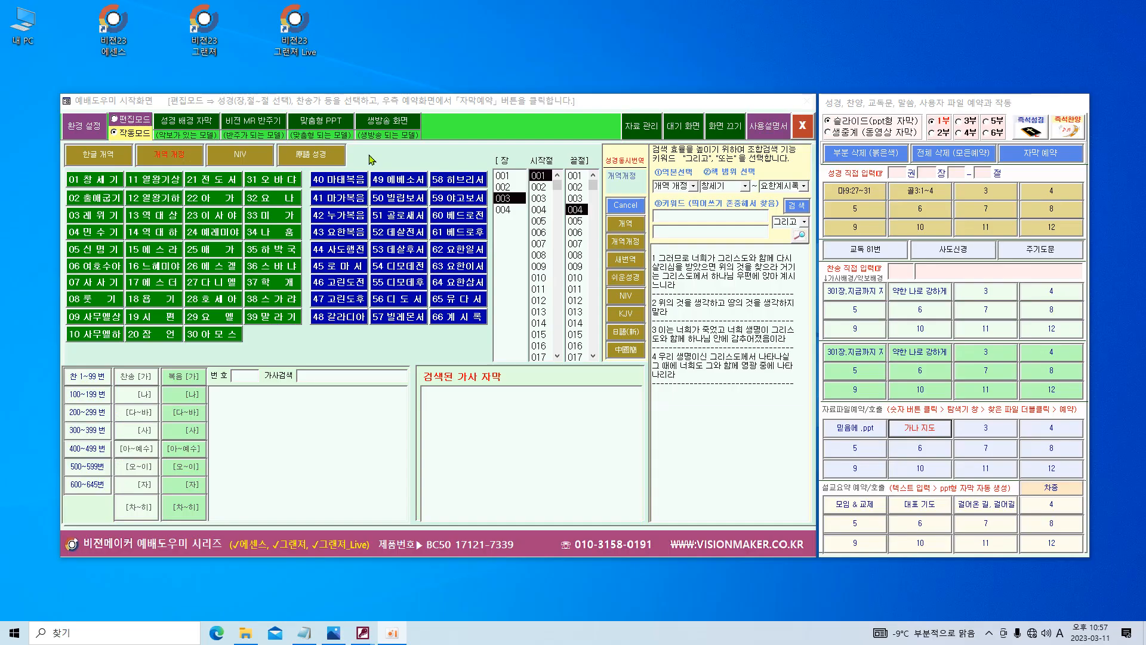
List the 니느웨 pictures in the picture library's 성지 category and open picture 05, the city gate
left_click(194, 126)
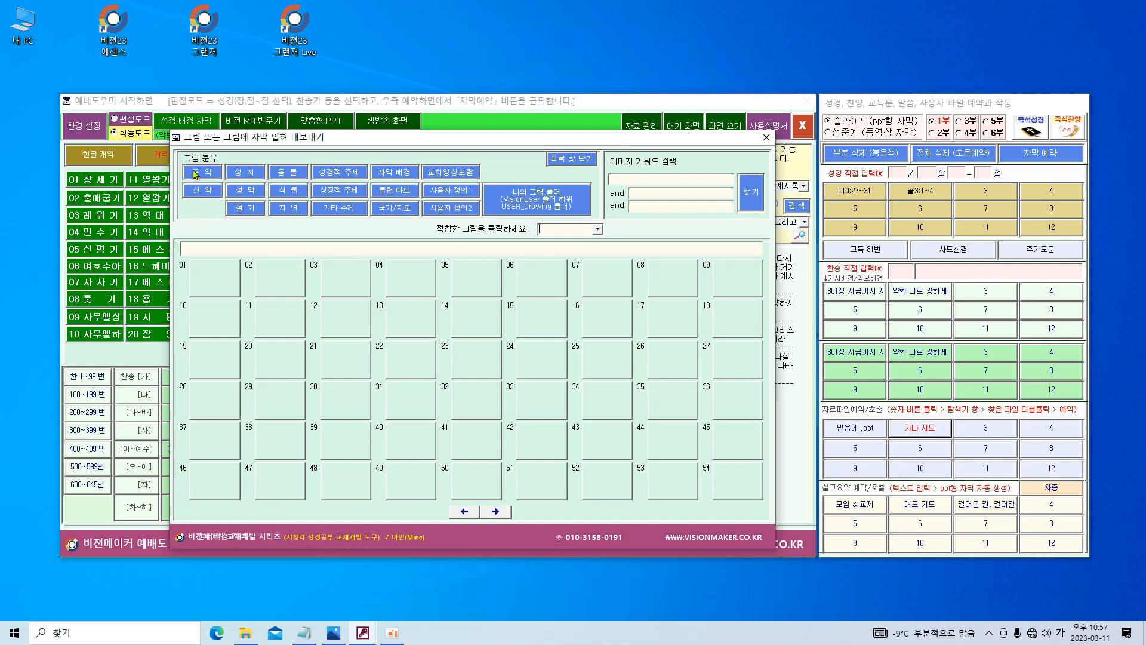
left_click(247, 176)
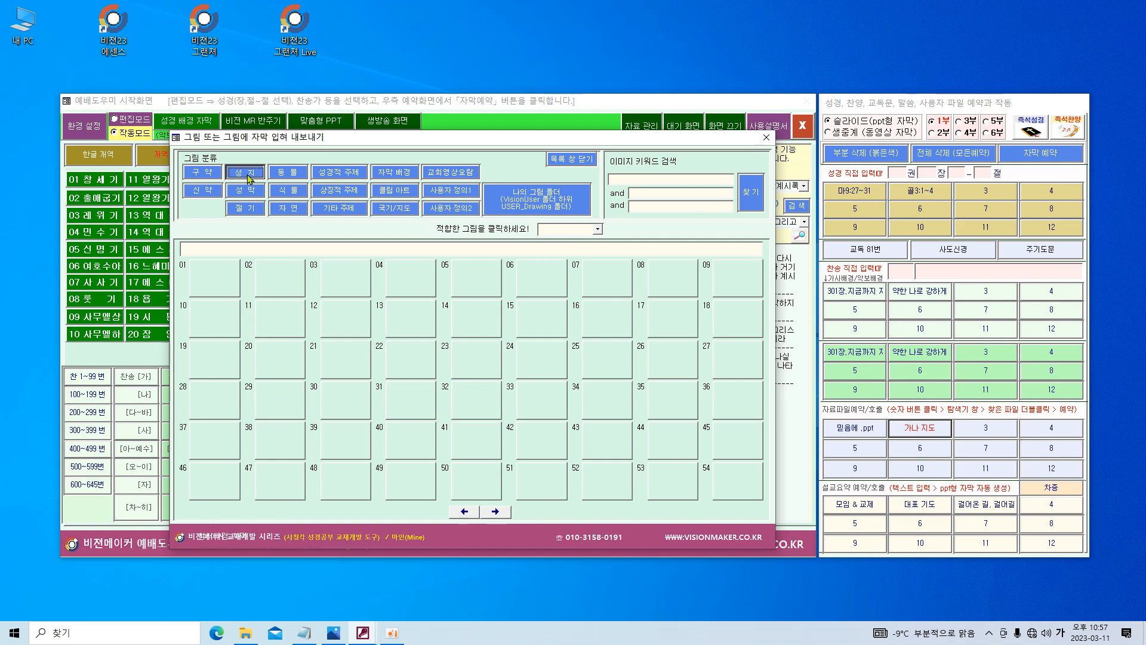
left_click(225, 258)
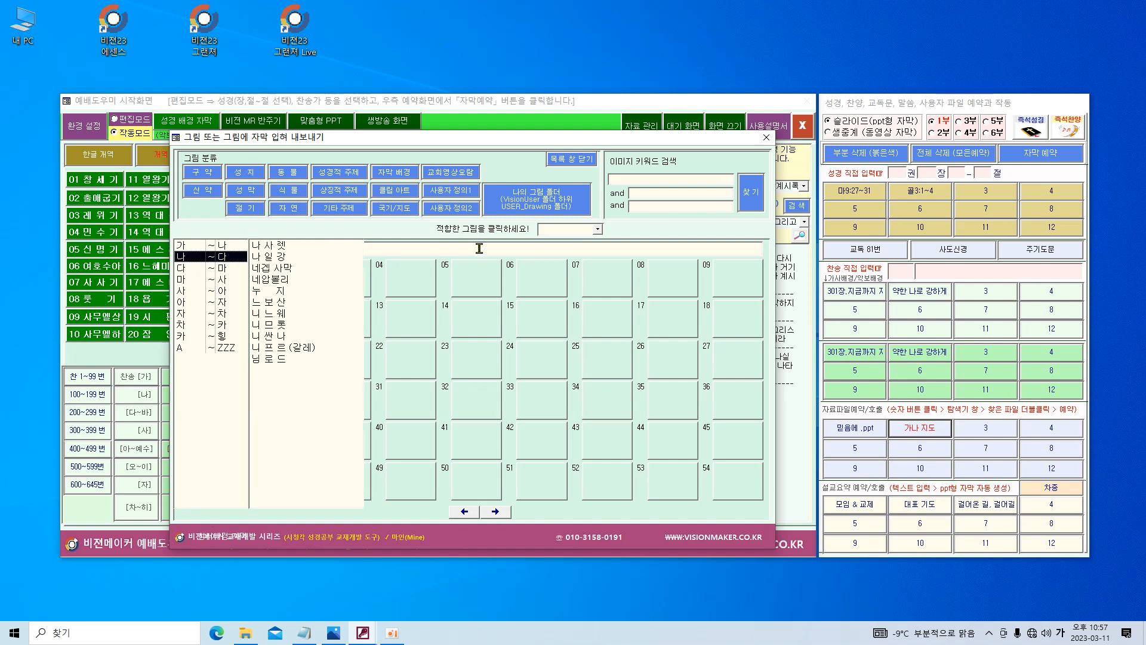
left_click(287, 313)
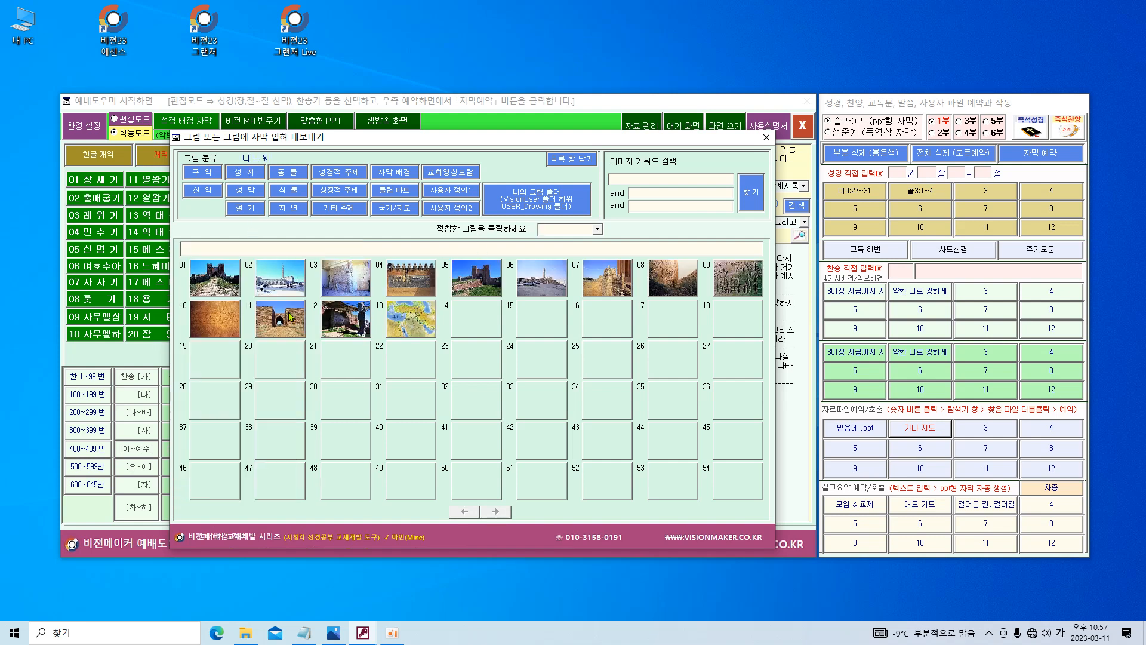
left_click(475, 277)
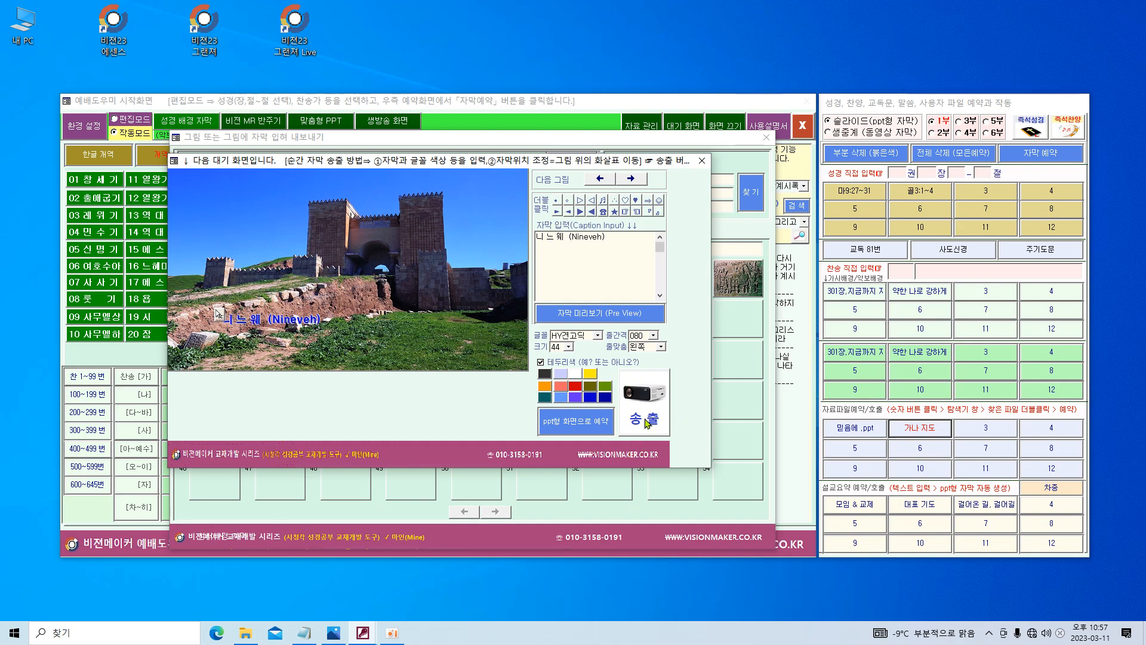
Project the captioned 니느웨 (Nineveh) gate picture, close it, and preview the 니느웨 map, picture 13
left_click(645, 420)
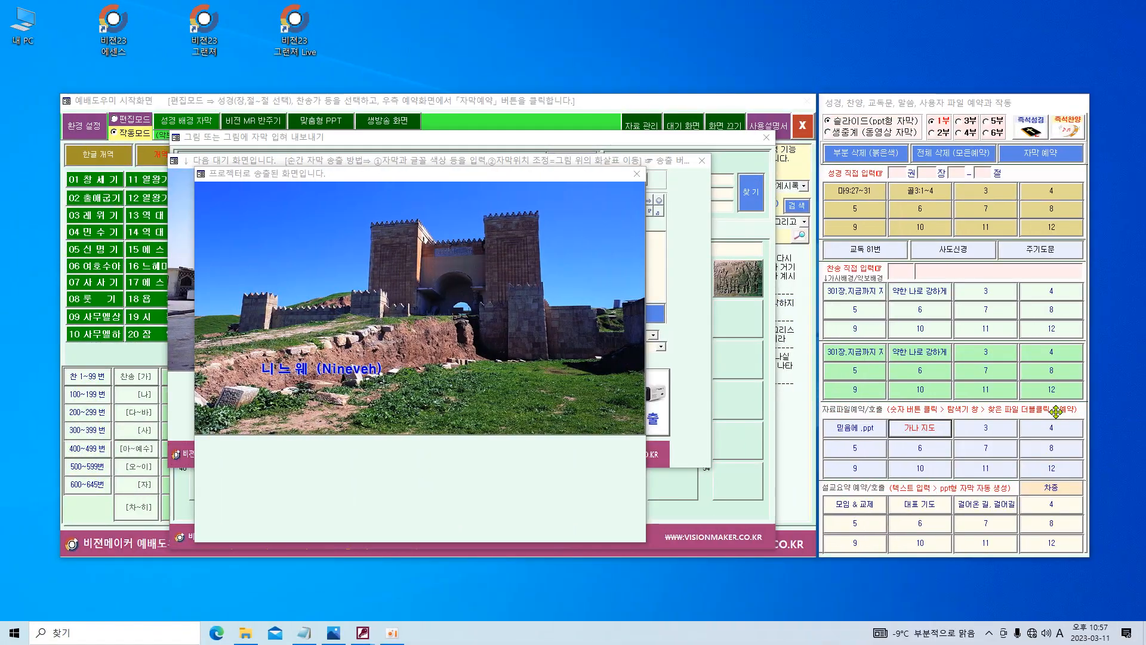
left_click(637, 173)
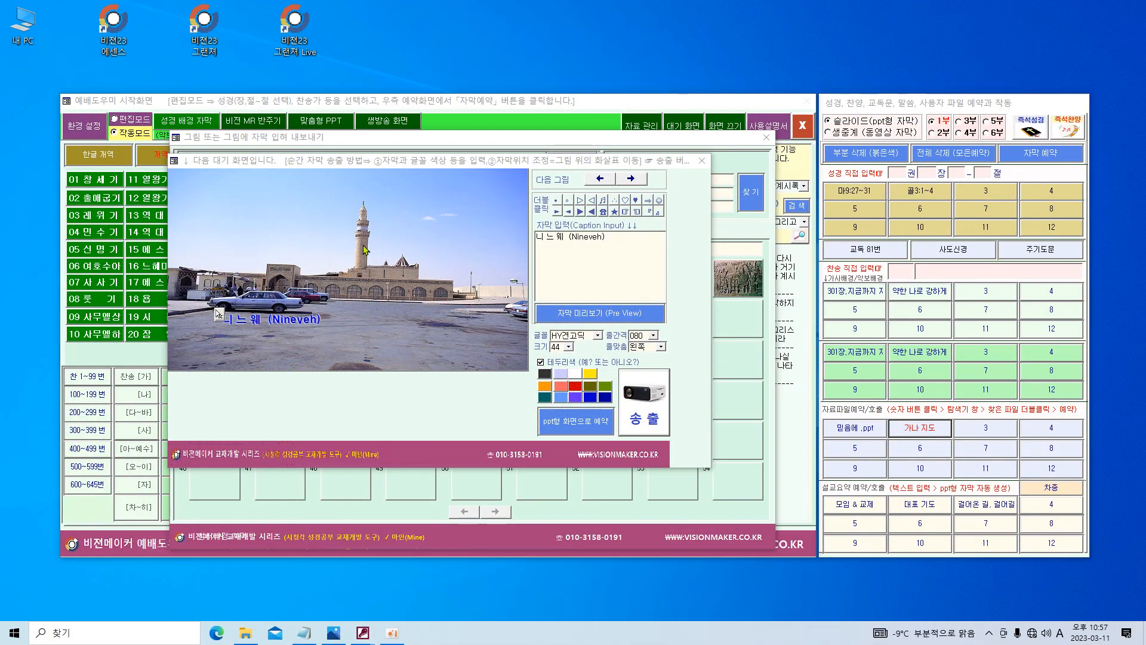
left_click(702, 160)
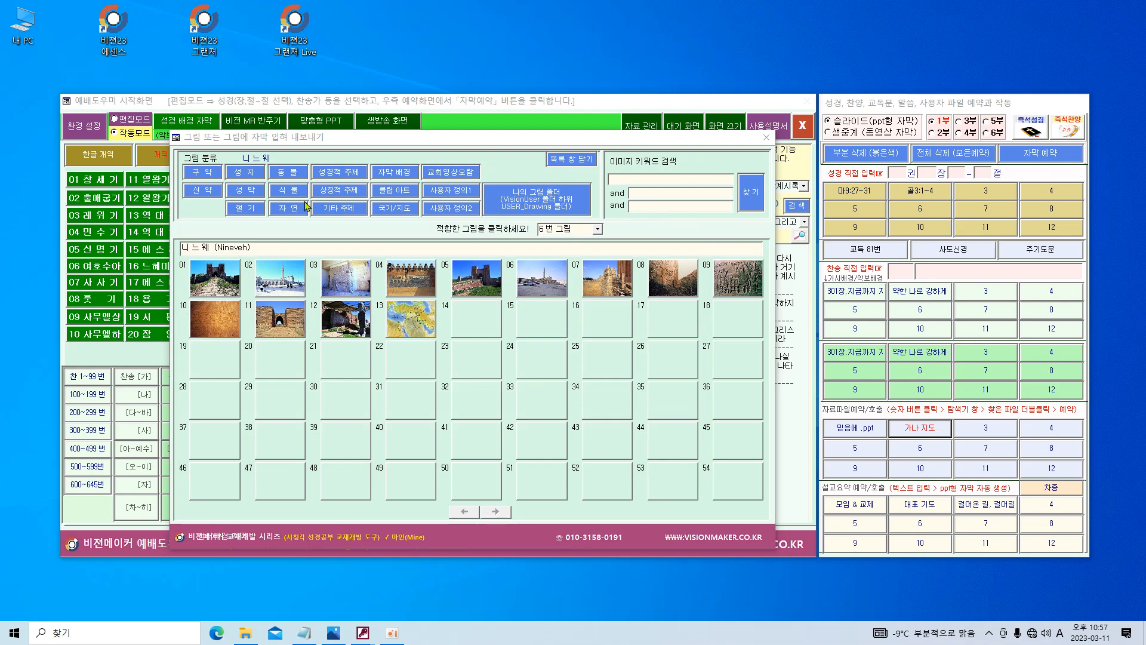
left_click(434, 331)
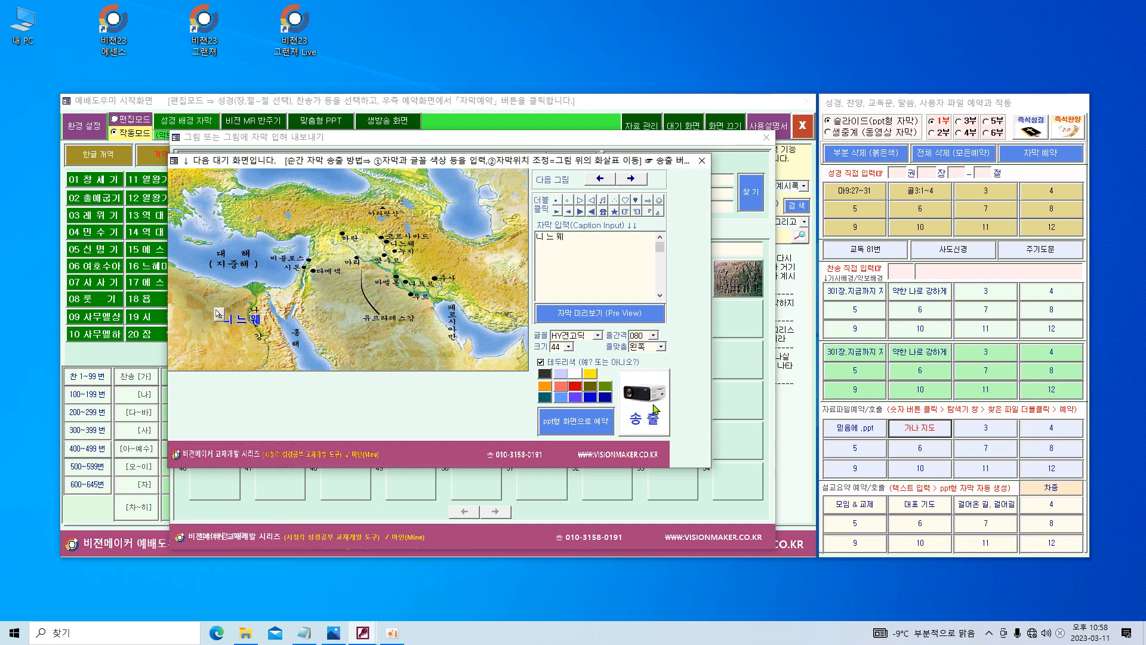
left_click(702, 160)
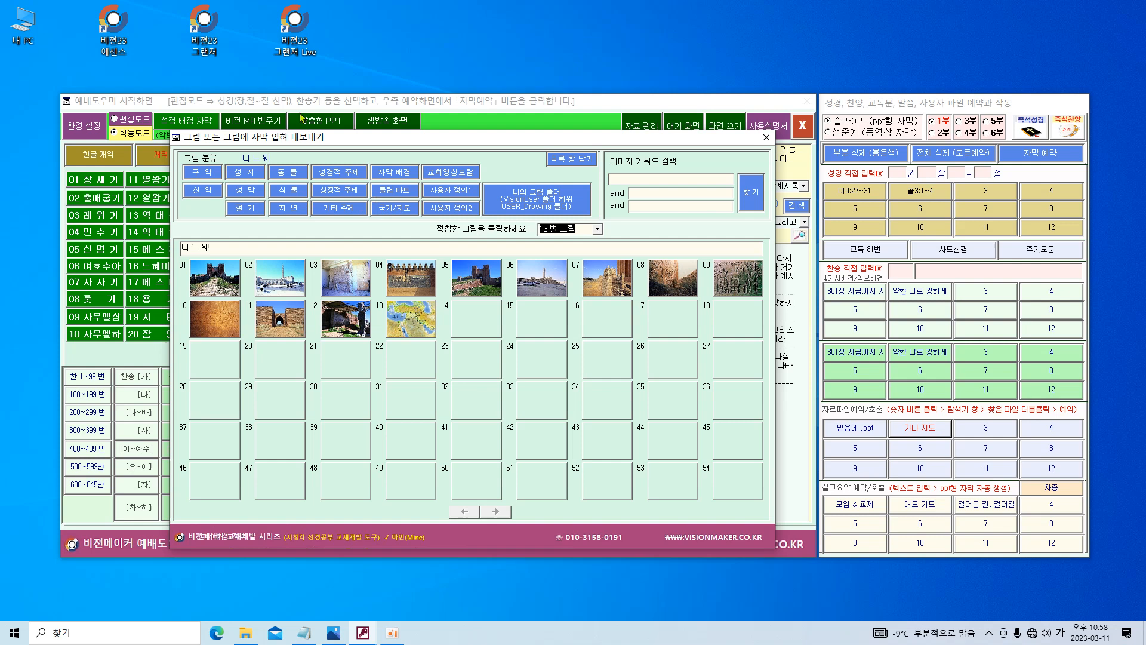
Browse the 자연배경 - 위 여백 caption backgrounds and the 중동/아프리카 국기 pictures in the library
left_click(395, 172)
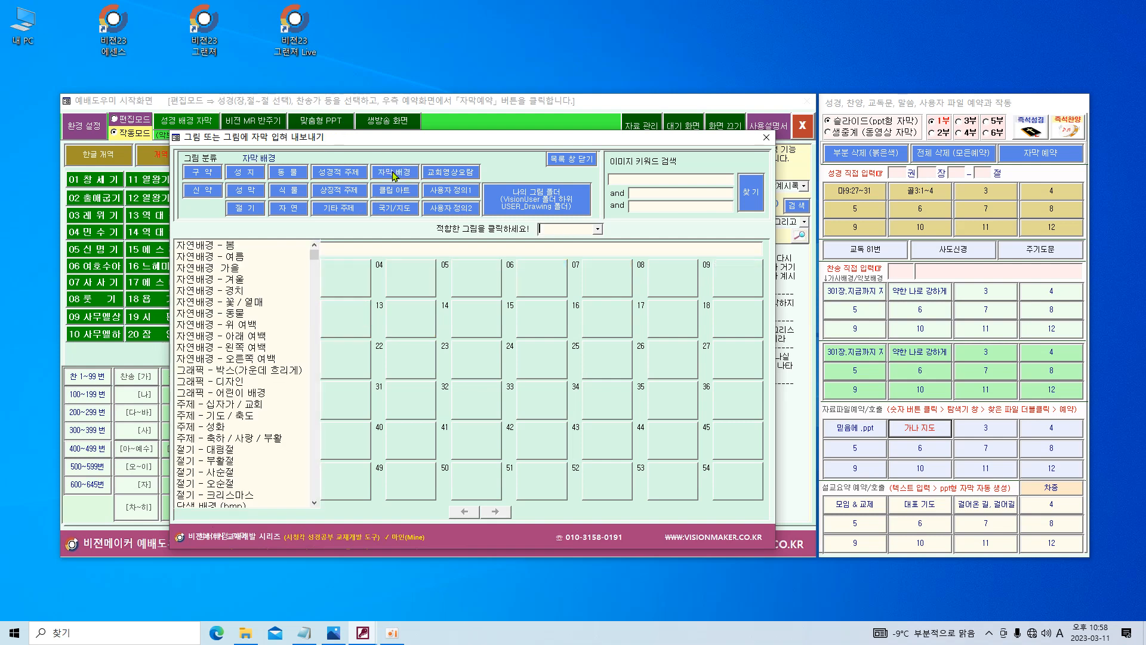
left_click(258, 326)
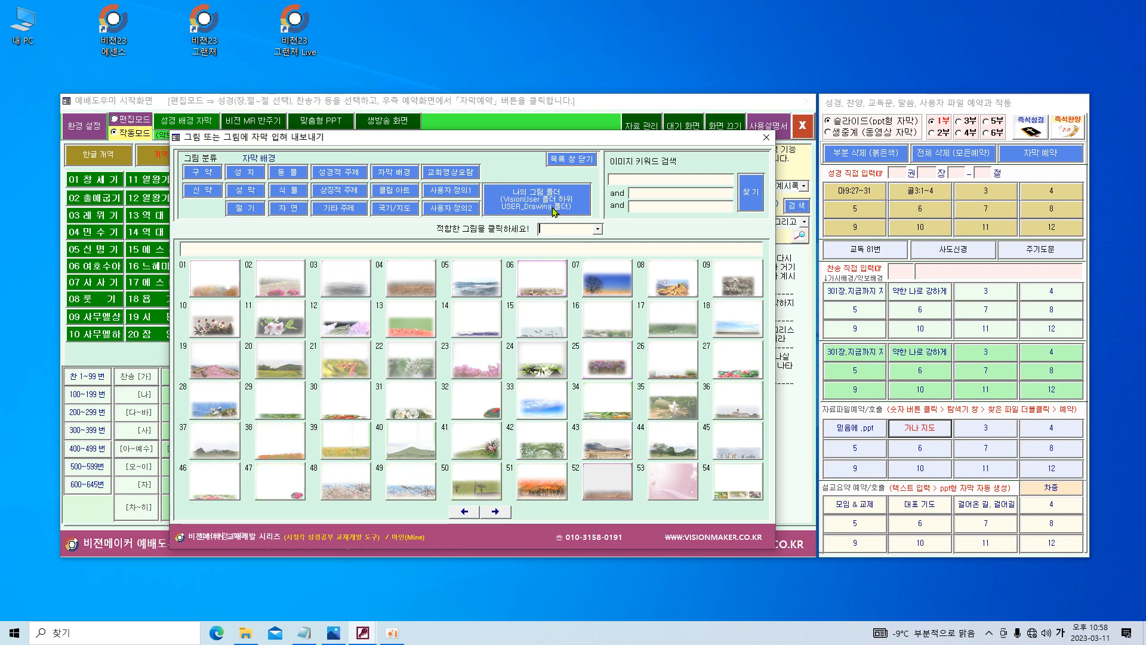
left_click(395, 207)
left_click(255, 268)
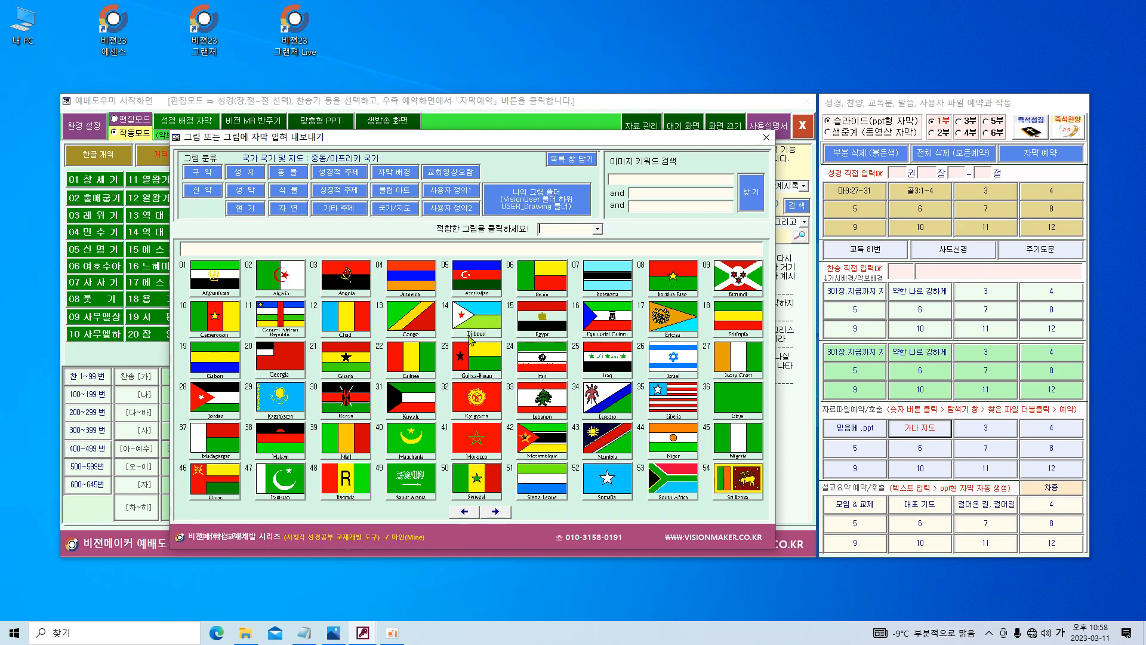
Search the picture library for the keyword 무지개 and open the first rainbow picture
left_click(671, 183)
type("ㅁㅜ지개")
left_click(752, 202)
left_click(228, 293)
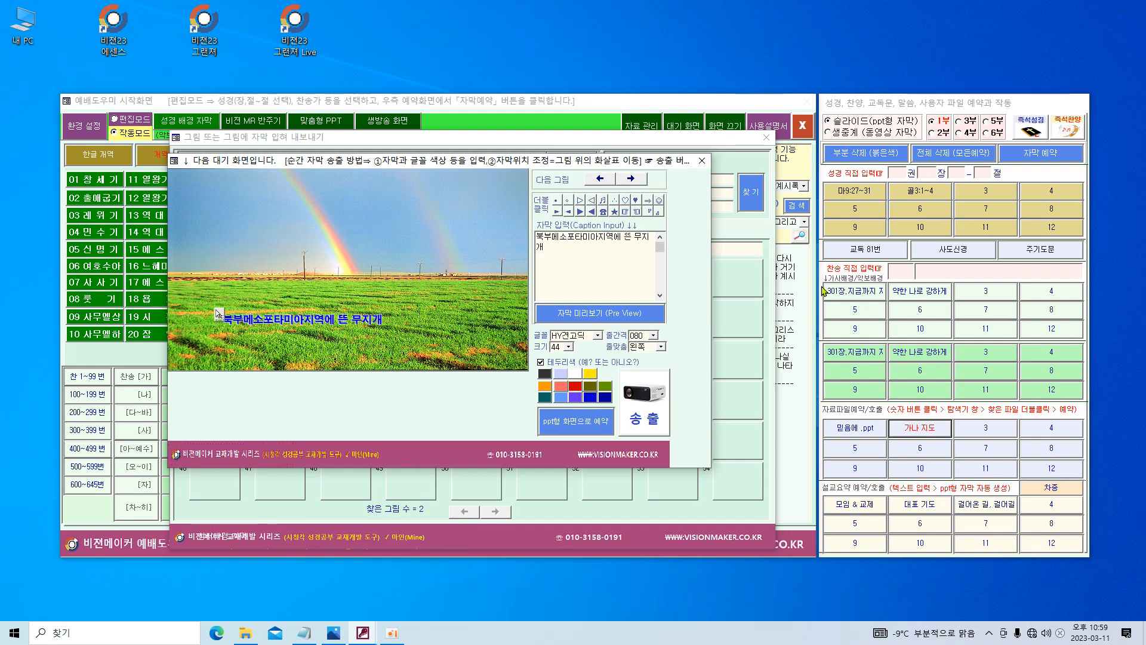
Replace the rainbow picture's caption with 이 지역은, preview it, and reposition it slightly lower and further right on the grass
left_click_drag(588, 270, 493, 228)
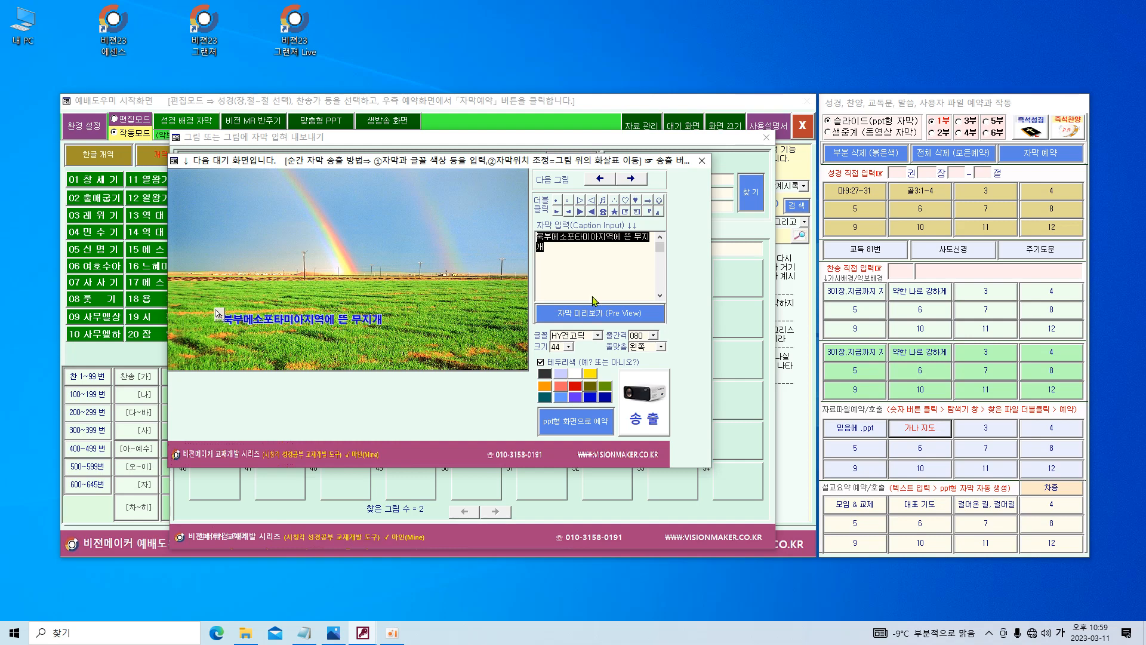
type("ㅇ 지역ㅇ")
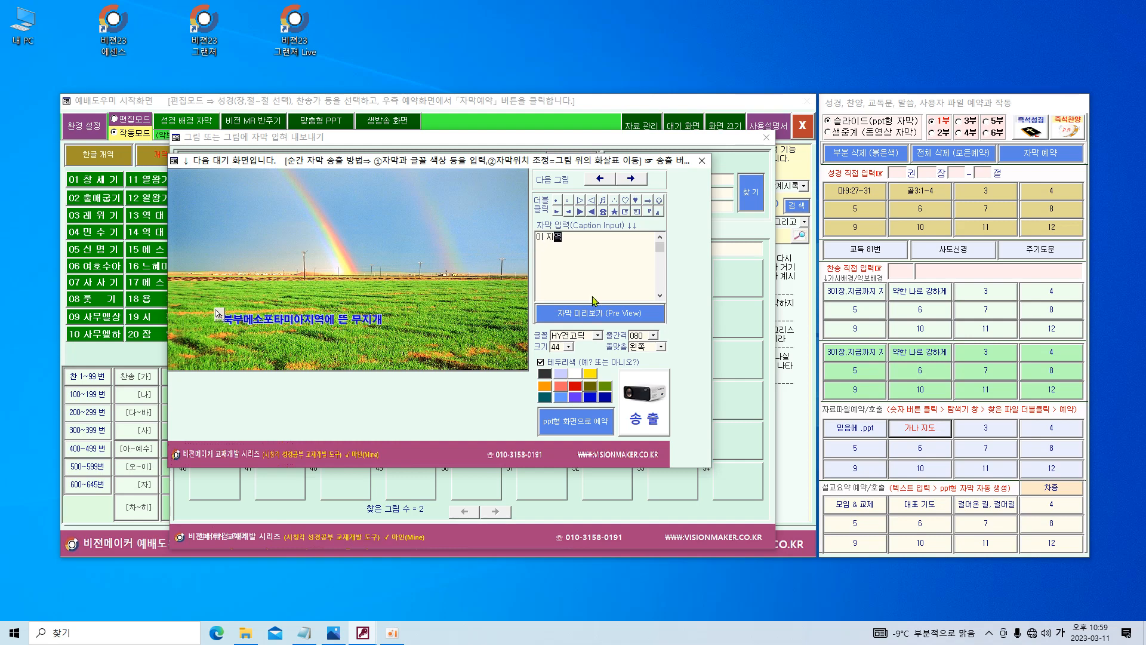
left_click(592, 316)
left_click_drag(220, 316, 271, 335)
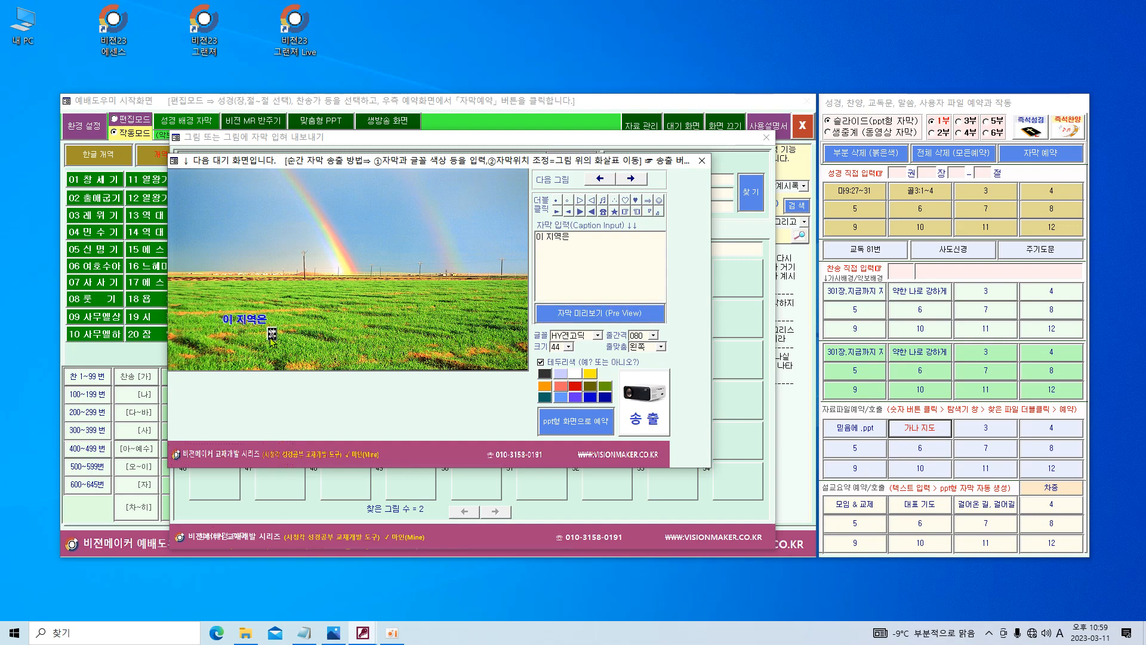
Project the rainbow picture with its caption in red, and close the projected screen and the picture preview
left_click(577, 390)
left_click(667, 409)
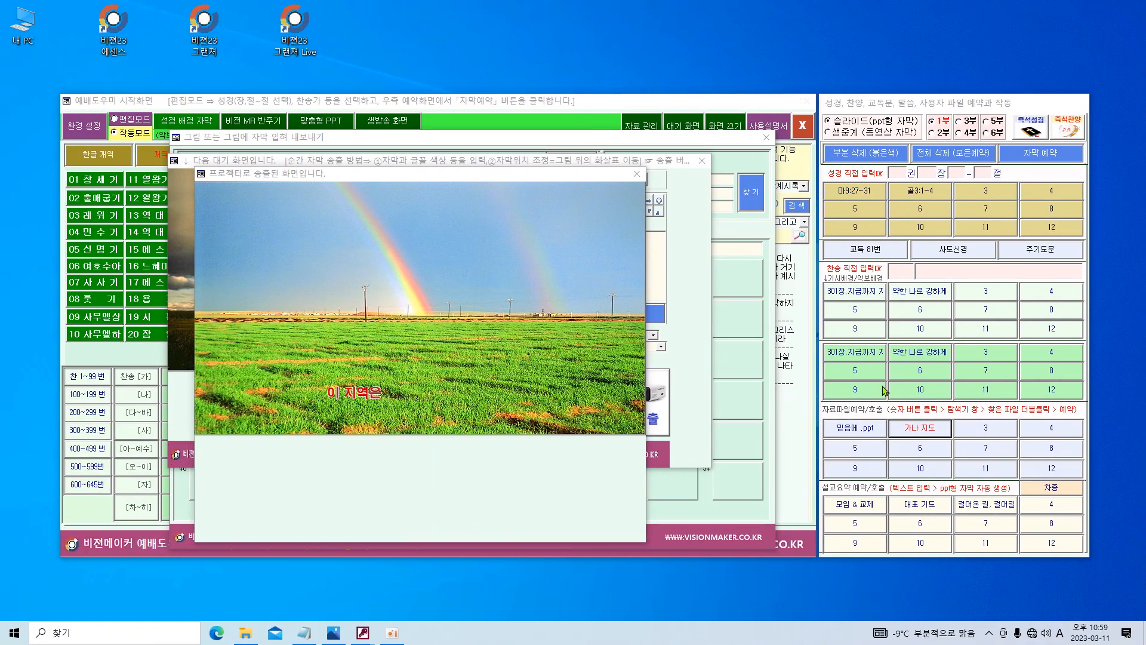
left_click(643, 180)
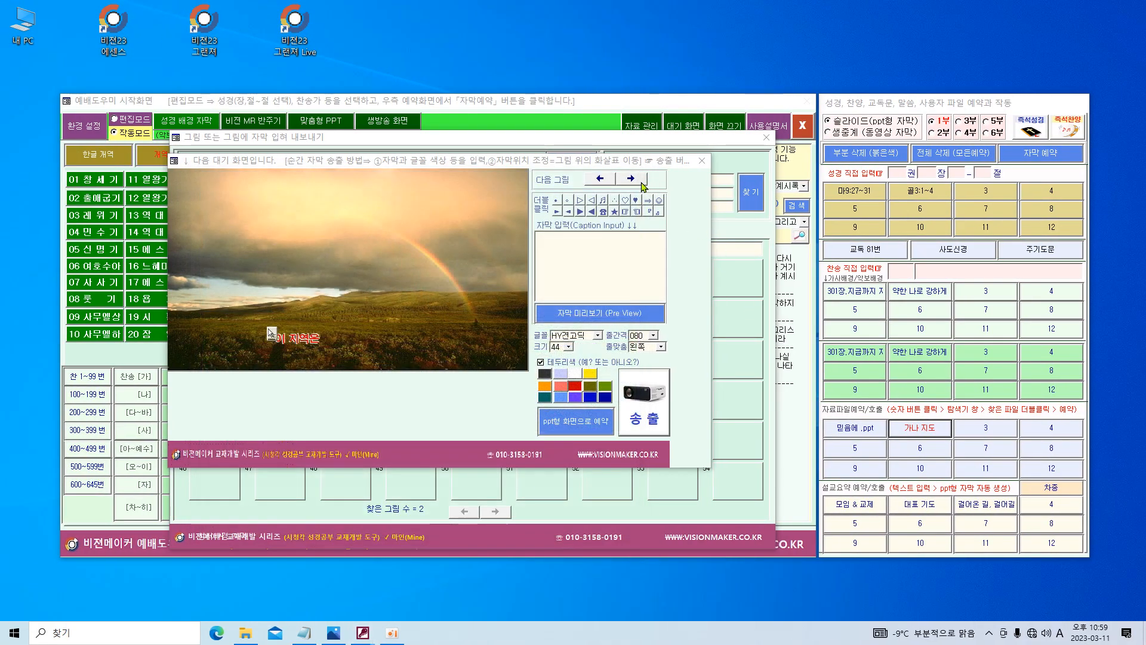
left_click(701, 162)
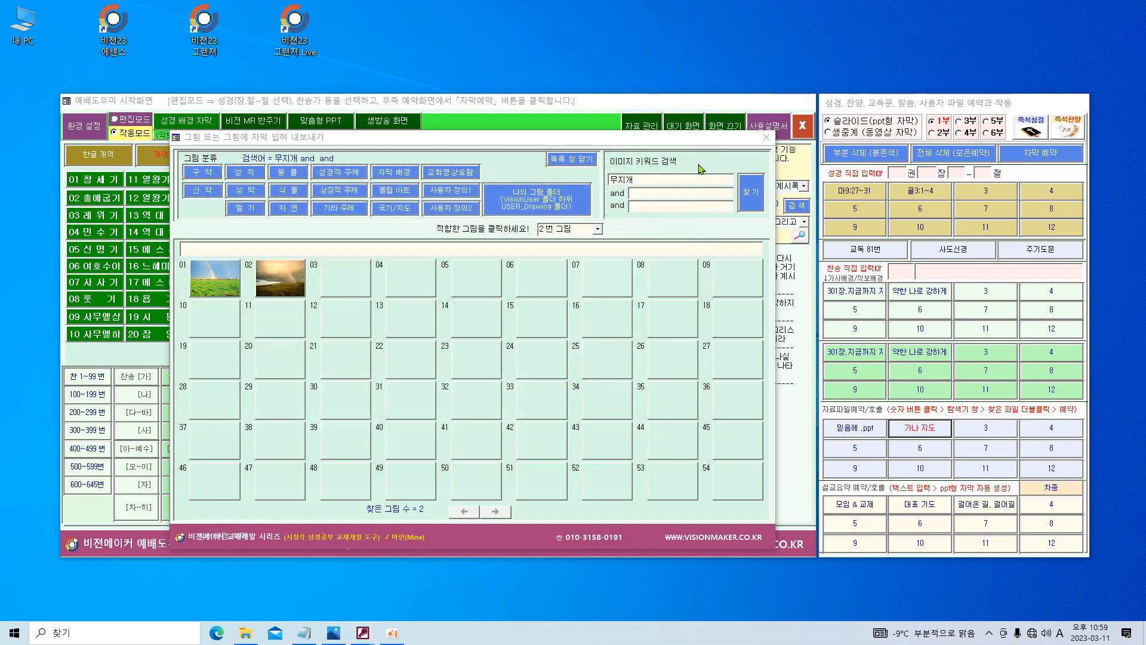
List the 성막 (tabernacle) pictures, preview the golden showbread table picture, and close the picture library
left_click(246, 191)
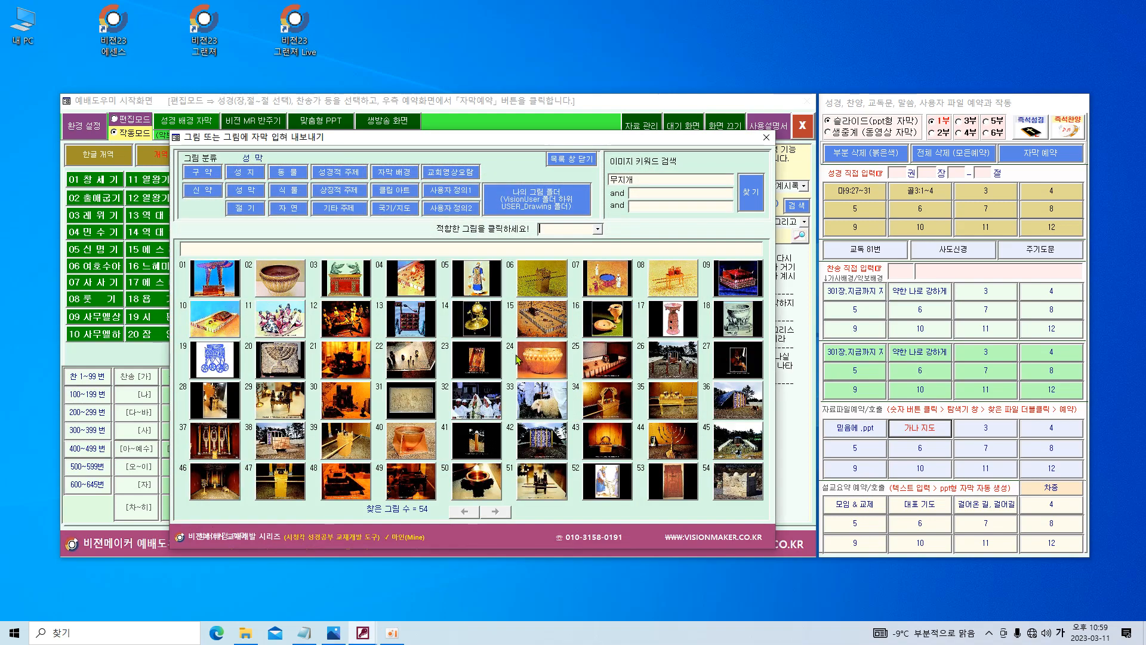
left_click(416, 474)
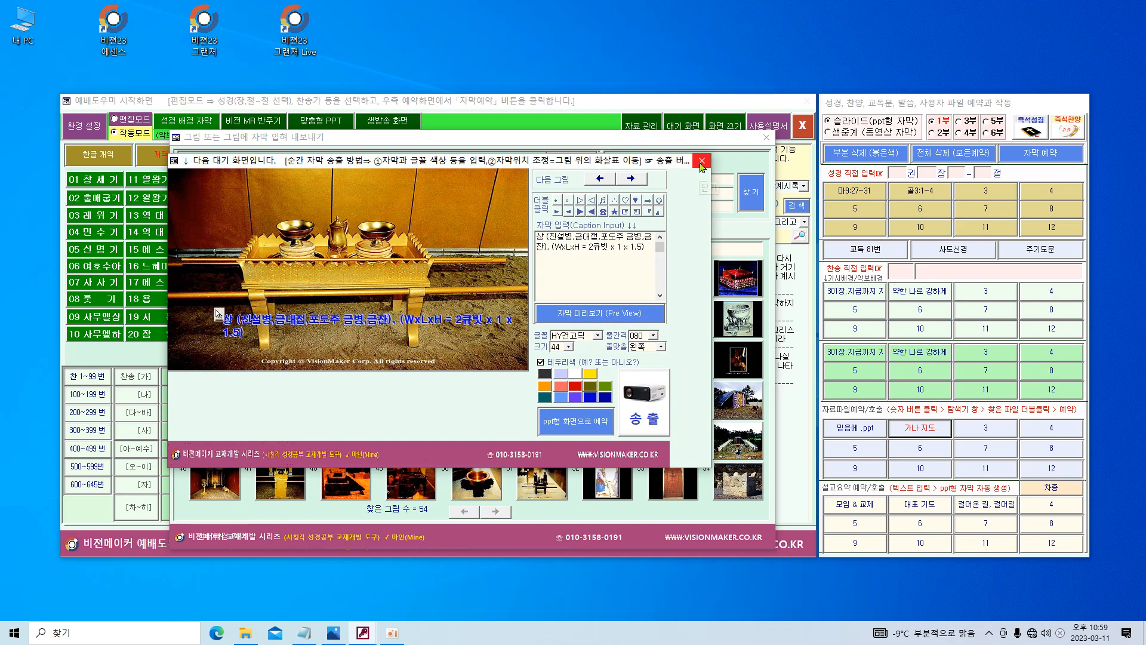
left_click(701, 165)
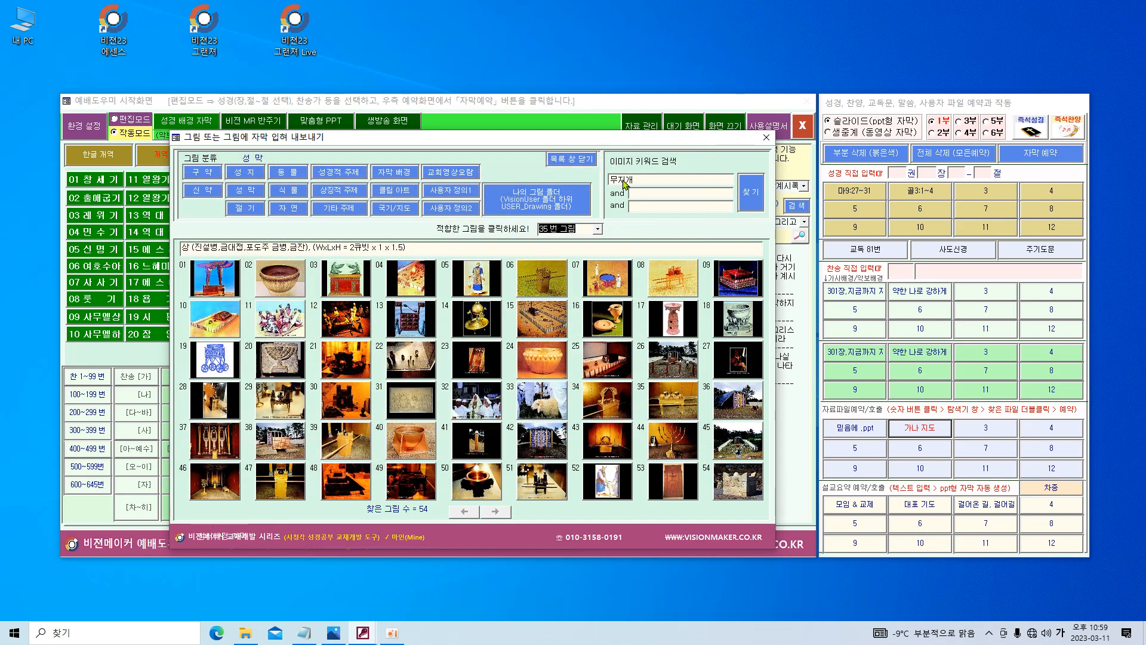
left_click(766, 138)
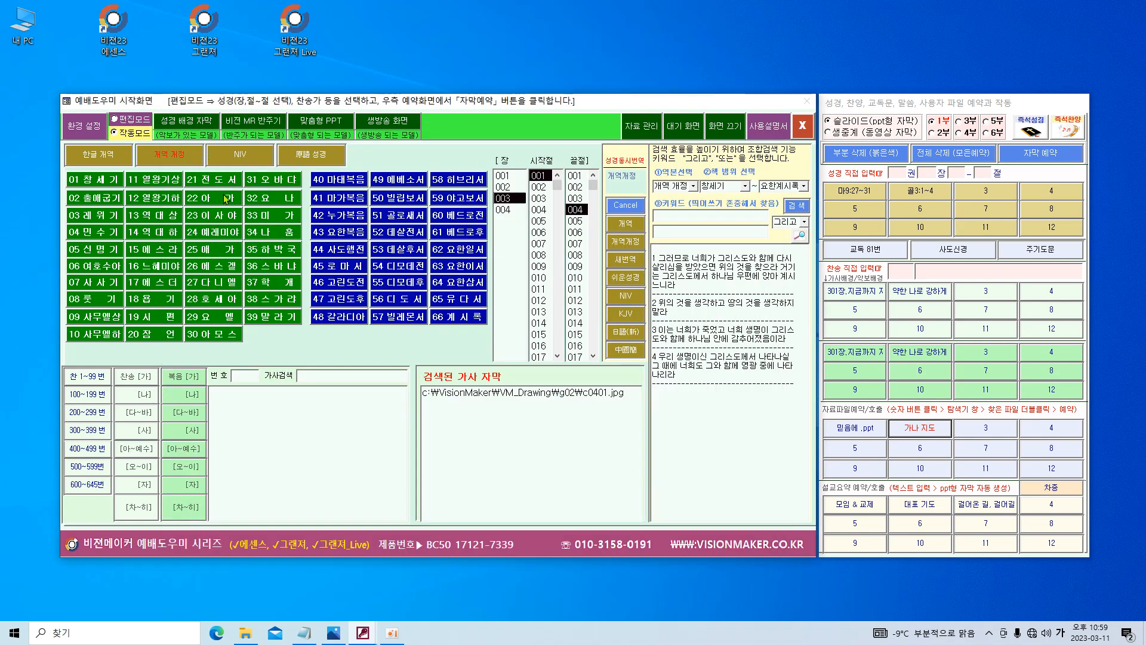
Examine the 자료 관리 options for registering pictures, song materials and fonts, and close them
left_click(391, 633)
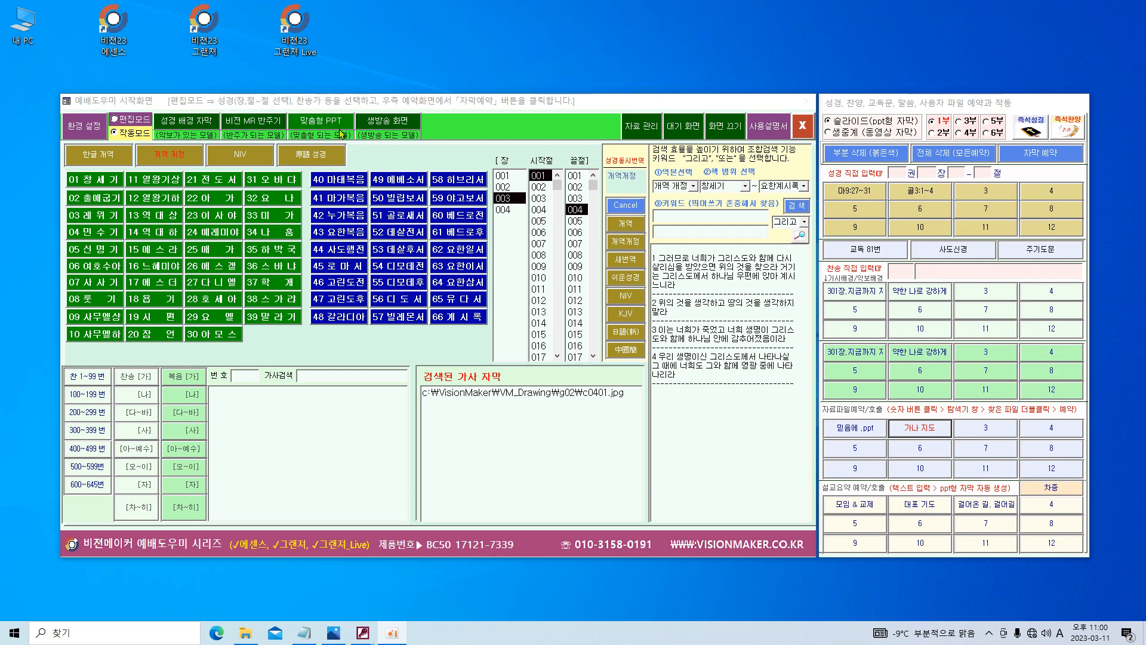
left_click(644, 132)
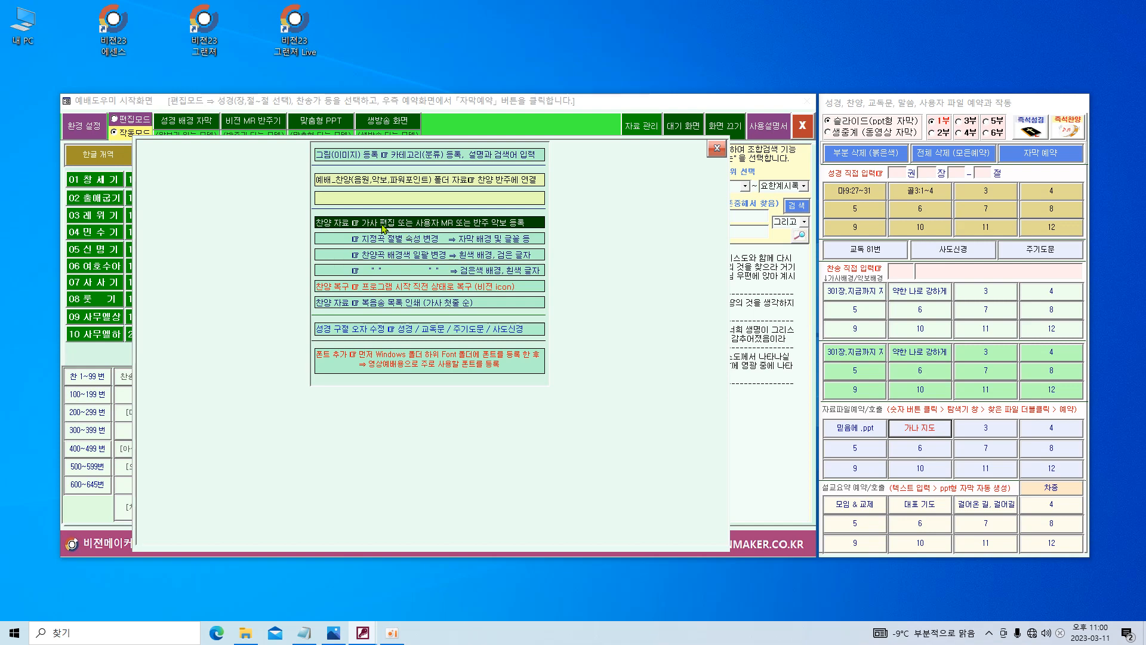
left_click(718, 149)
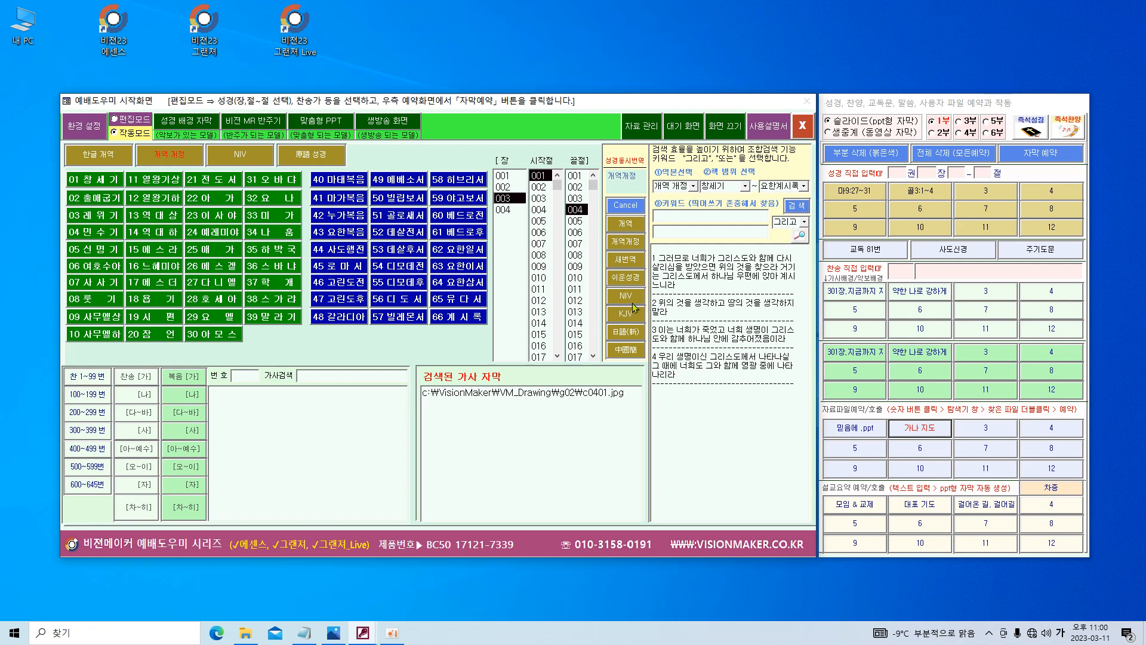
Set NIV as the simultaneous translation alongside 개역개정 and open the reserved passage 마9:27-31 as slide subtitles
left_click(625, 296)
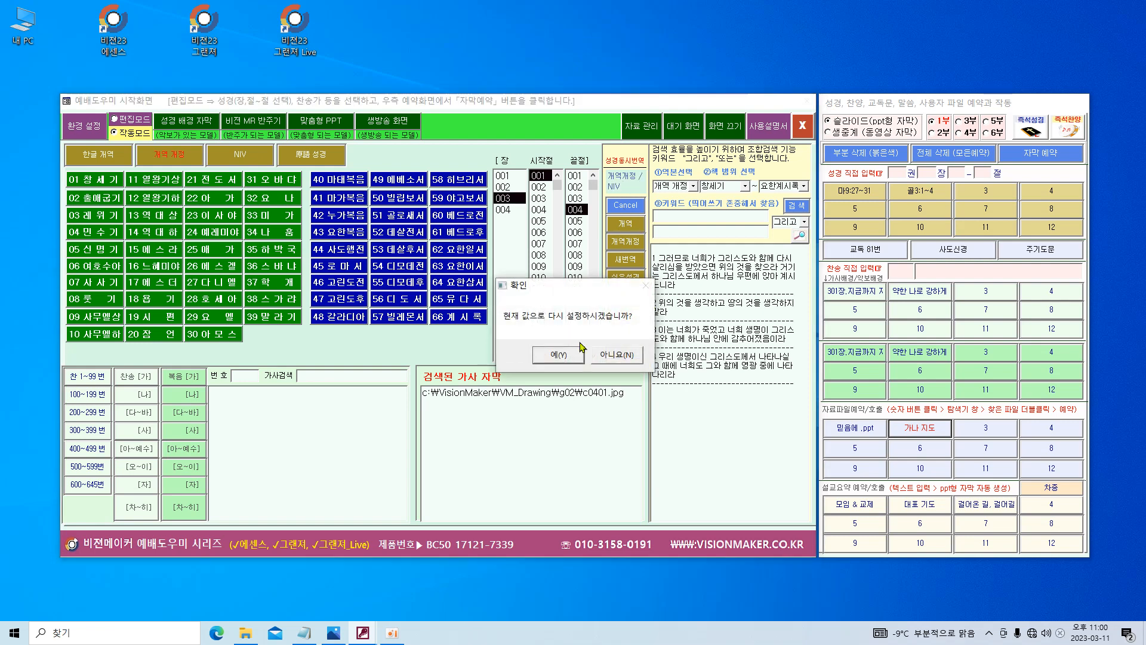
left_click(561, 356)
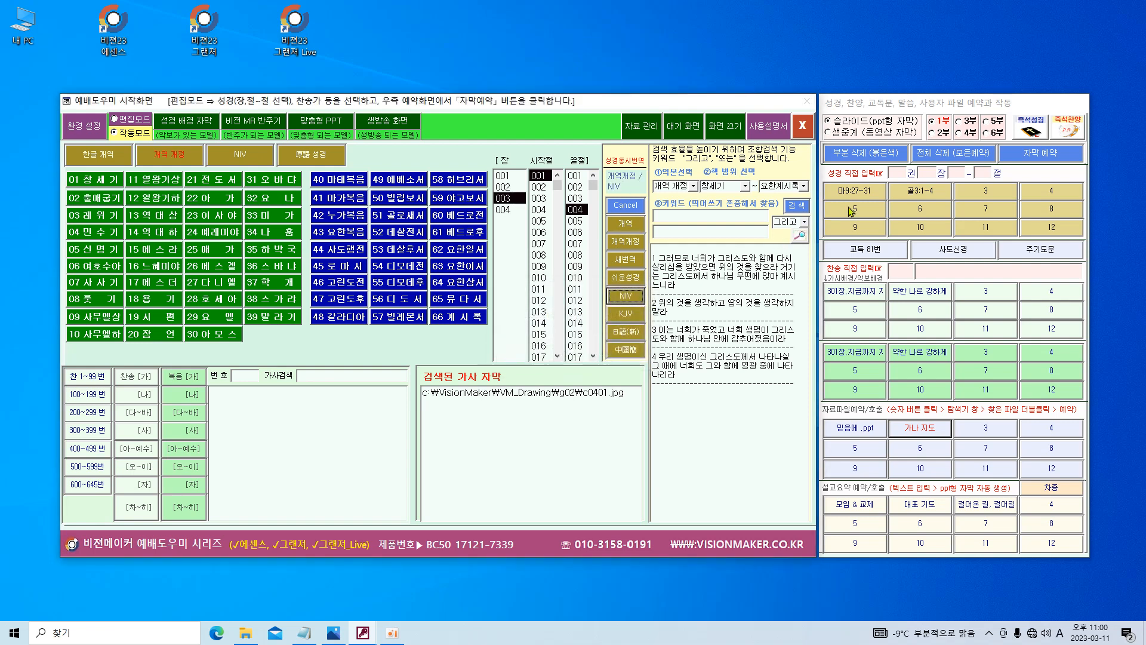
left_click(856, 191)
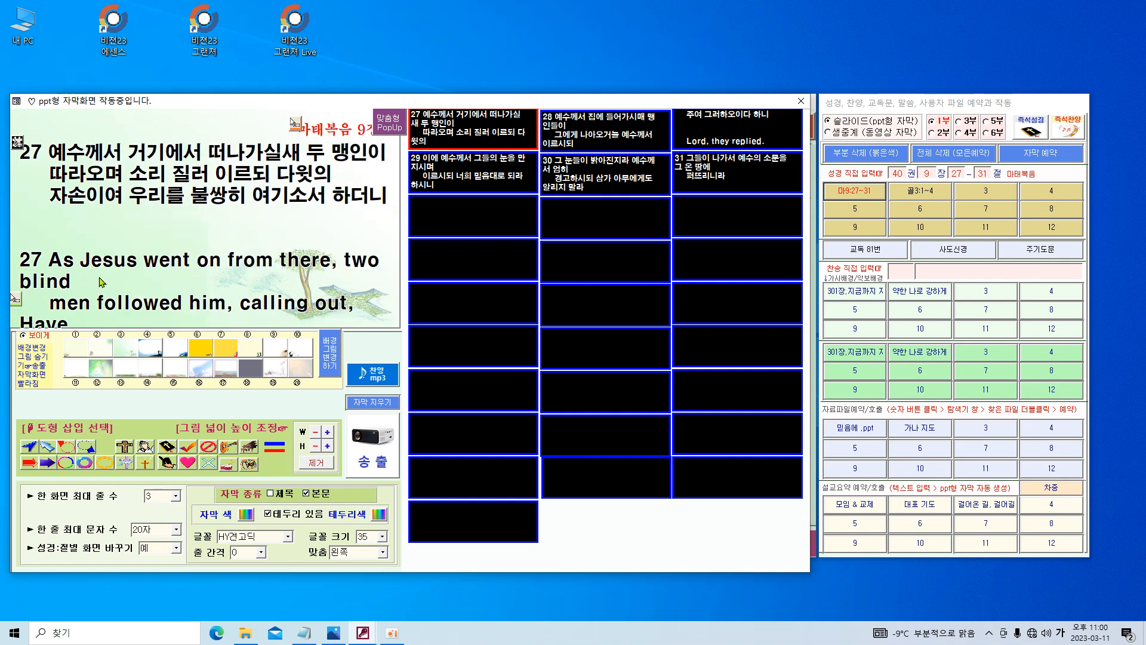
Set the bilingual passage's body font size to 30, project verse 27, and close the subtitle screen
left_click(382, 536)
left_click(369, 525)
left_click(383, 536)
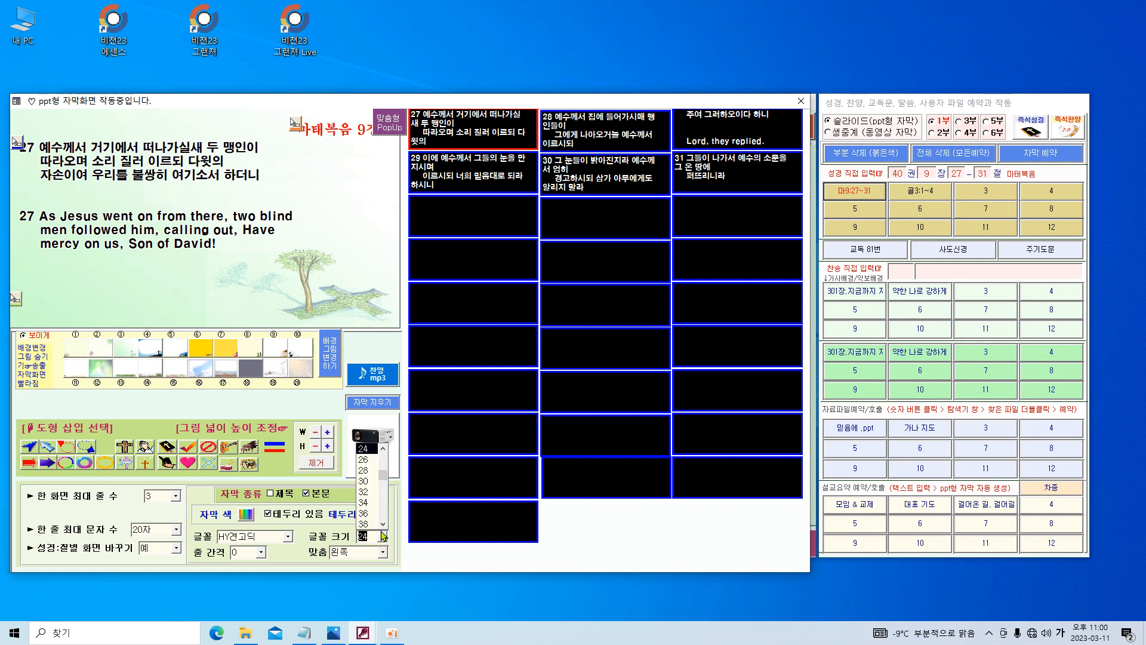
left_click(372, 482)
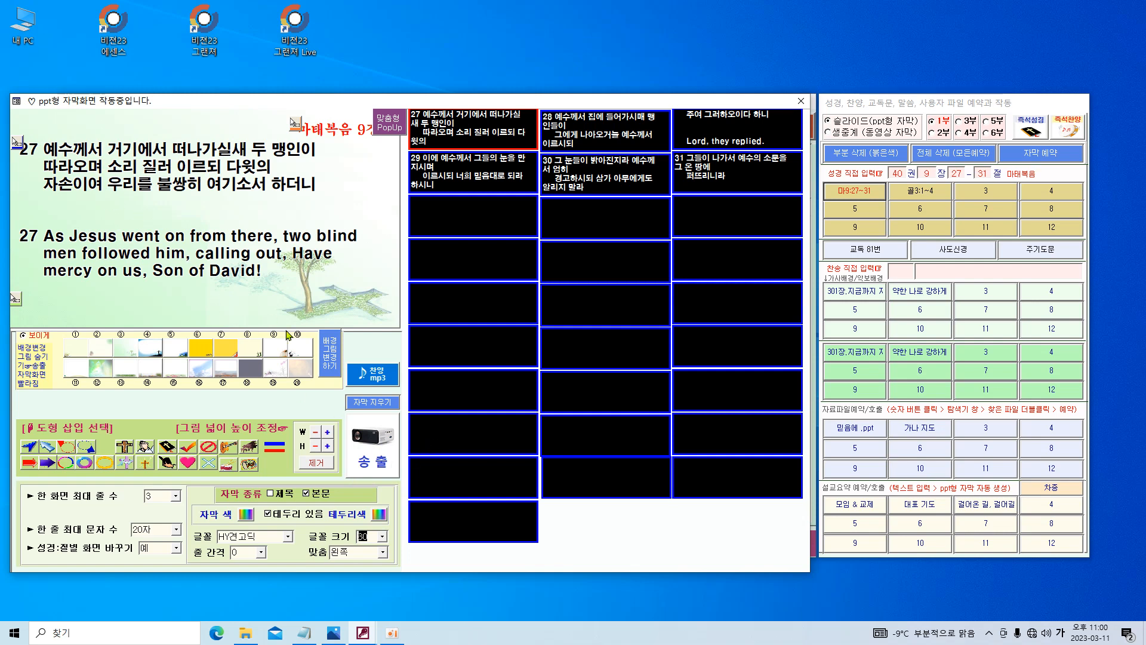
left_click(375, 454)
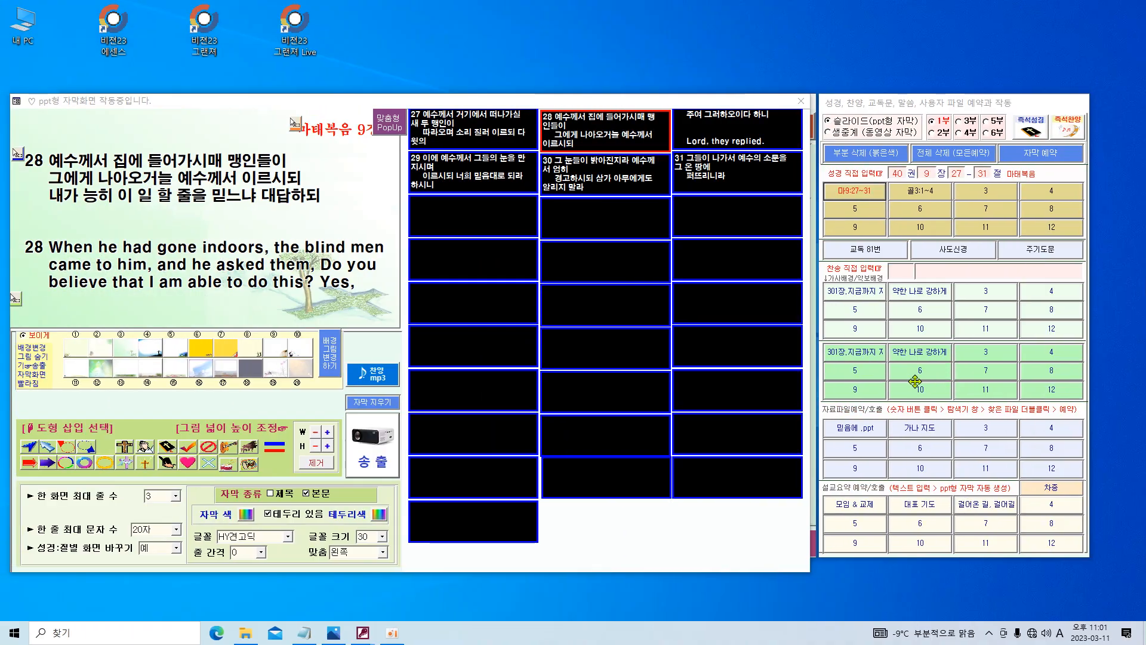
left_click(800, 102)
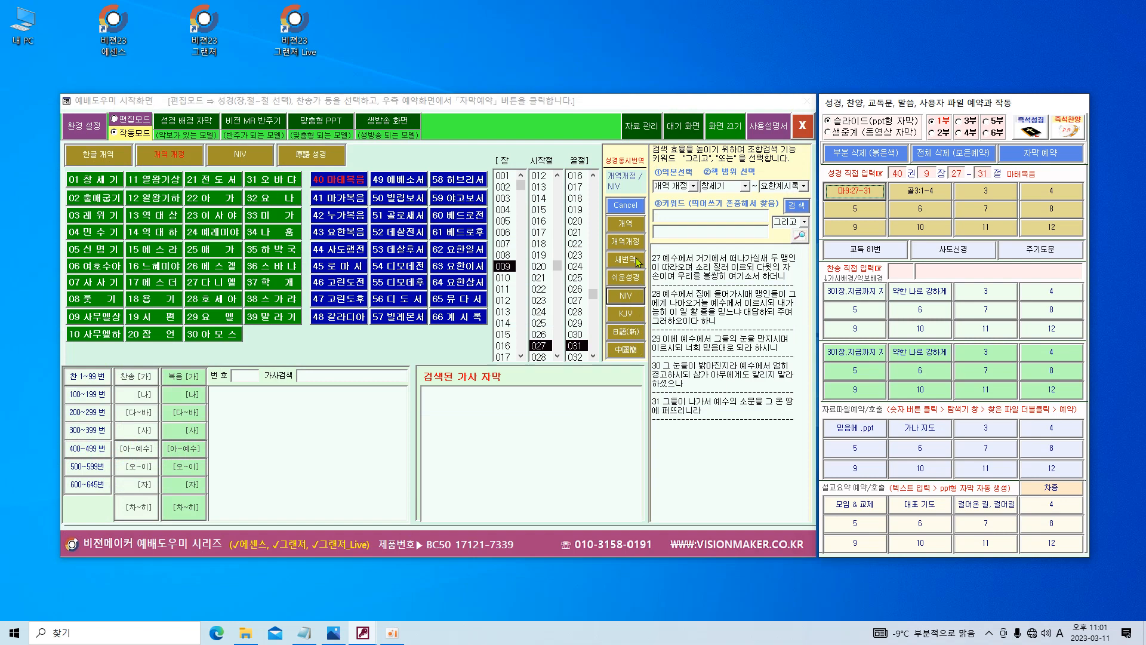
Switch the simultaneous translation to 쉬운성경, open 마9:27-31 as slide subtitles to check it, and close the subtitle screen
left_click(627, 278)
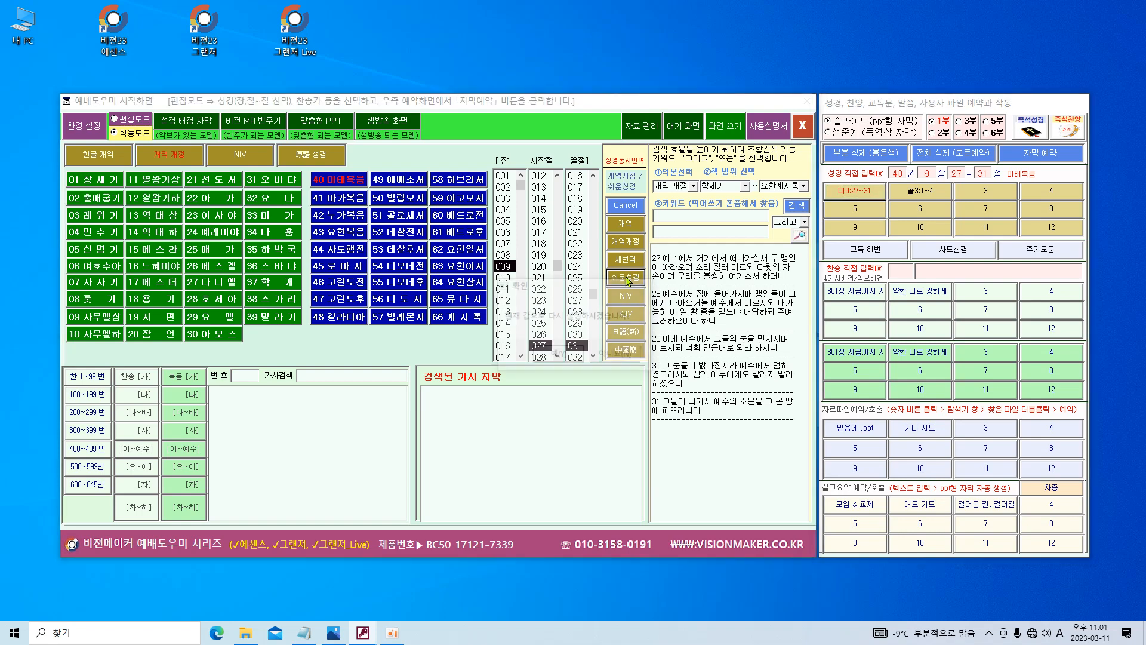
left_click(558, 355)
left_click(864, 191)
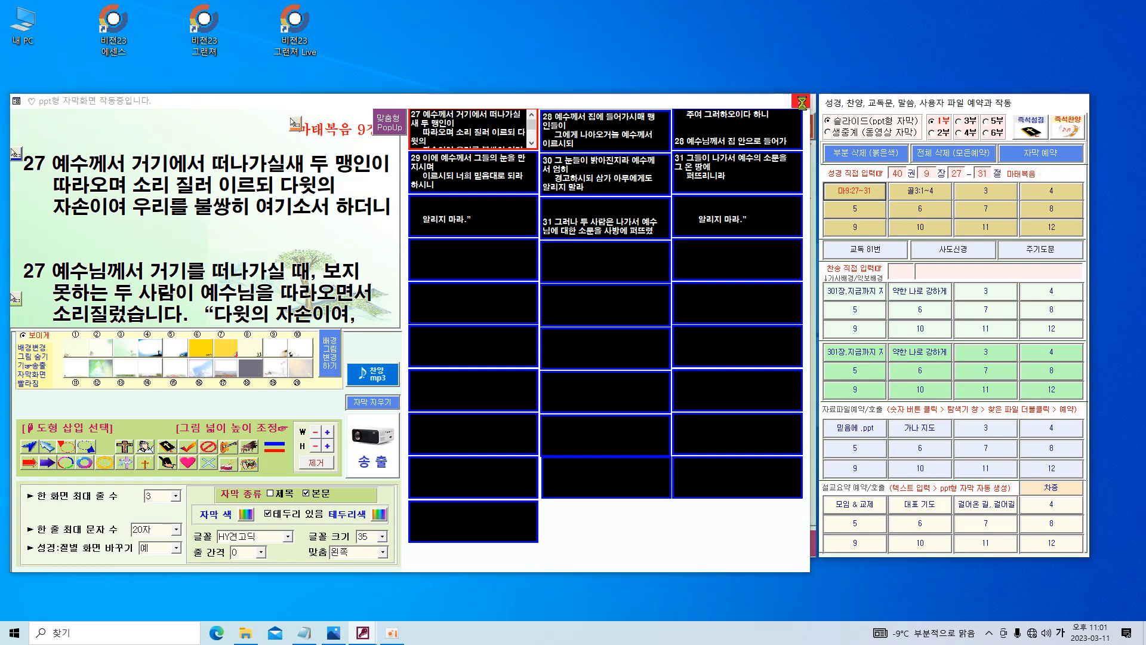
left_click(801, 101)
left_click(392, 633)
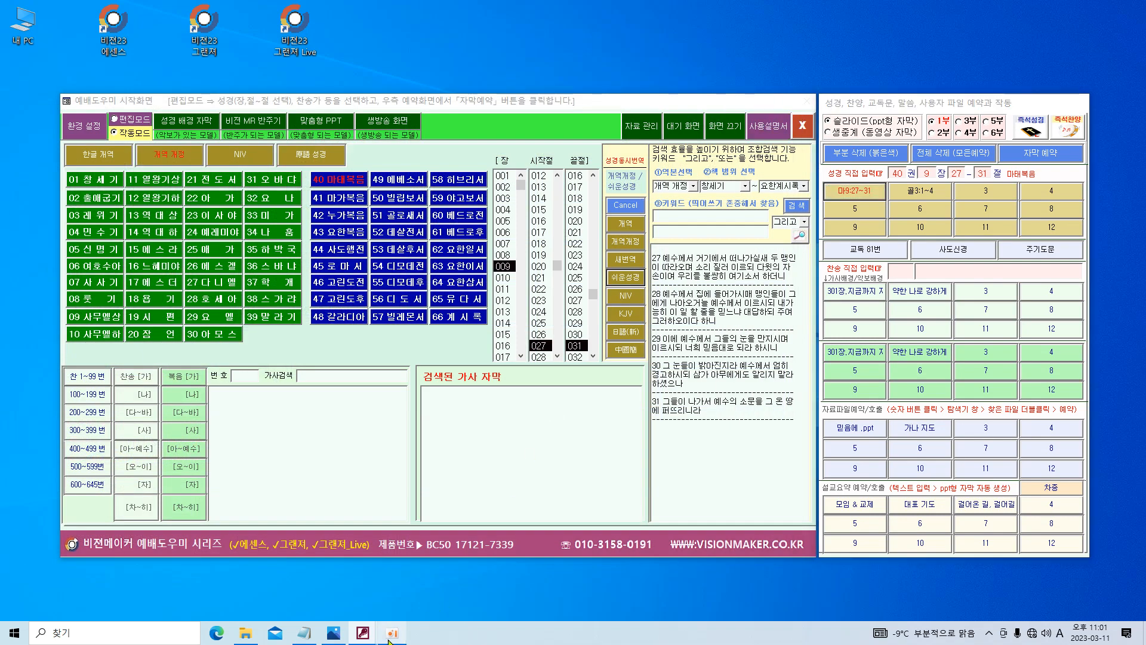